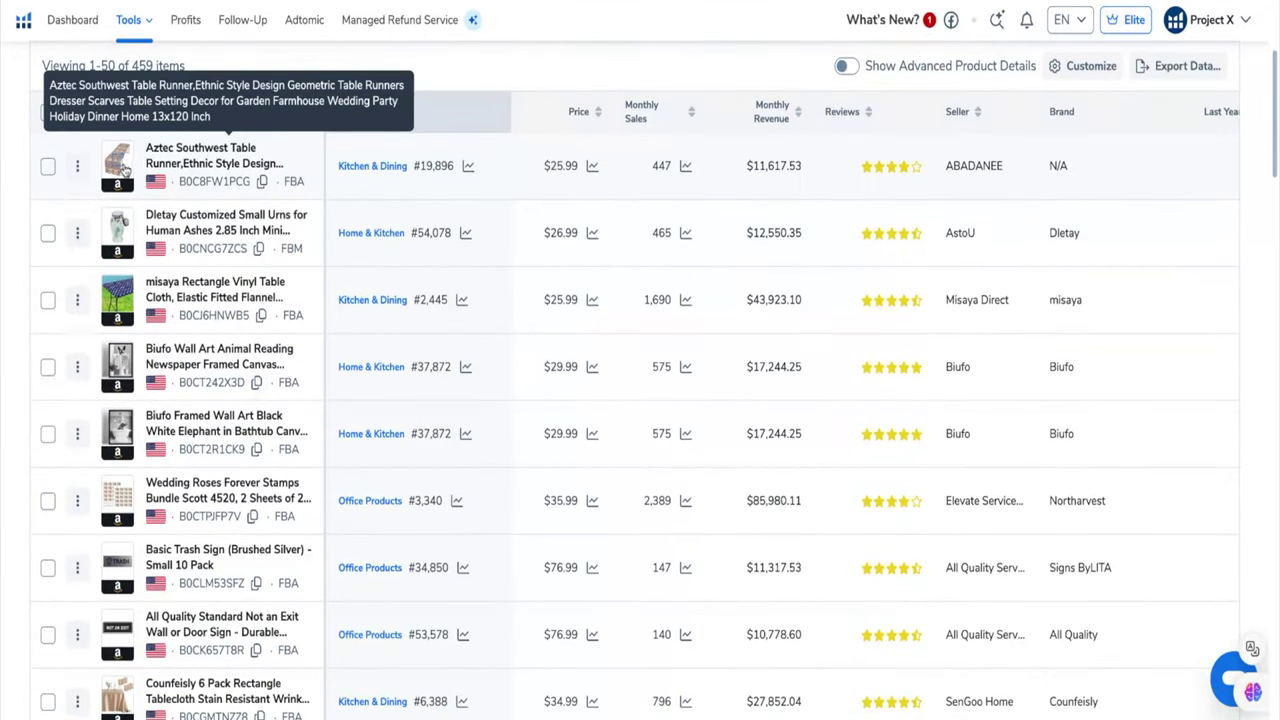
- Examine the Black Box product results, comparing category rank, price, monthly sales and revenue down the list
mouse_move(119, 166)
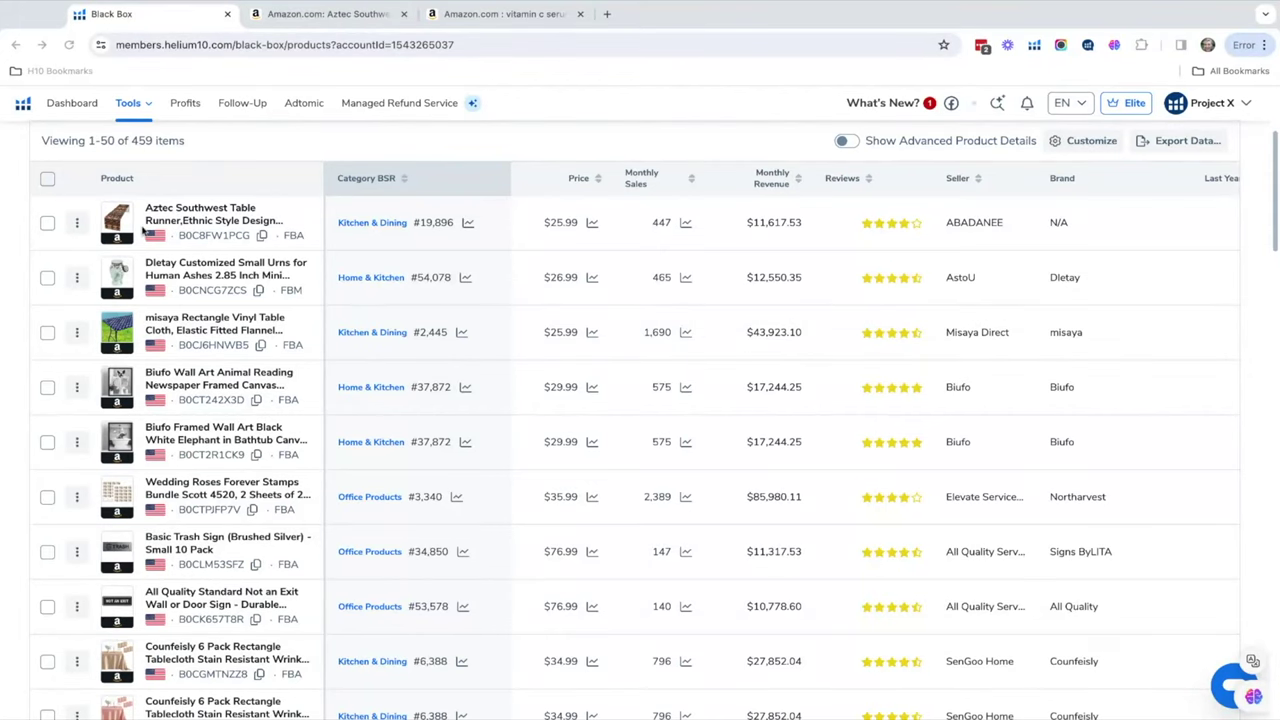
scroll(140, 163, down, 1)
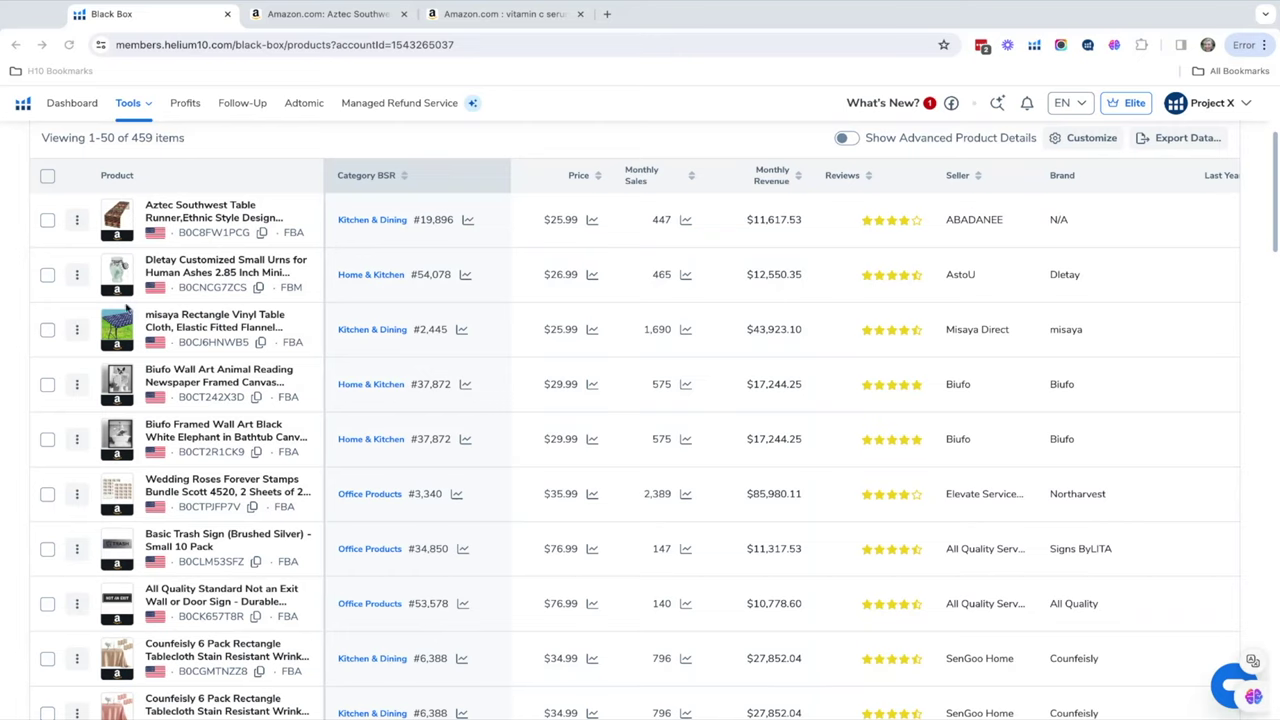
scroll(127, 311, down, 1)
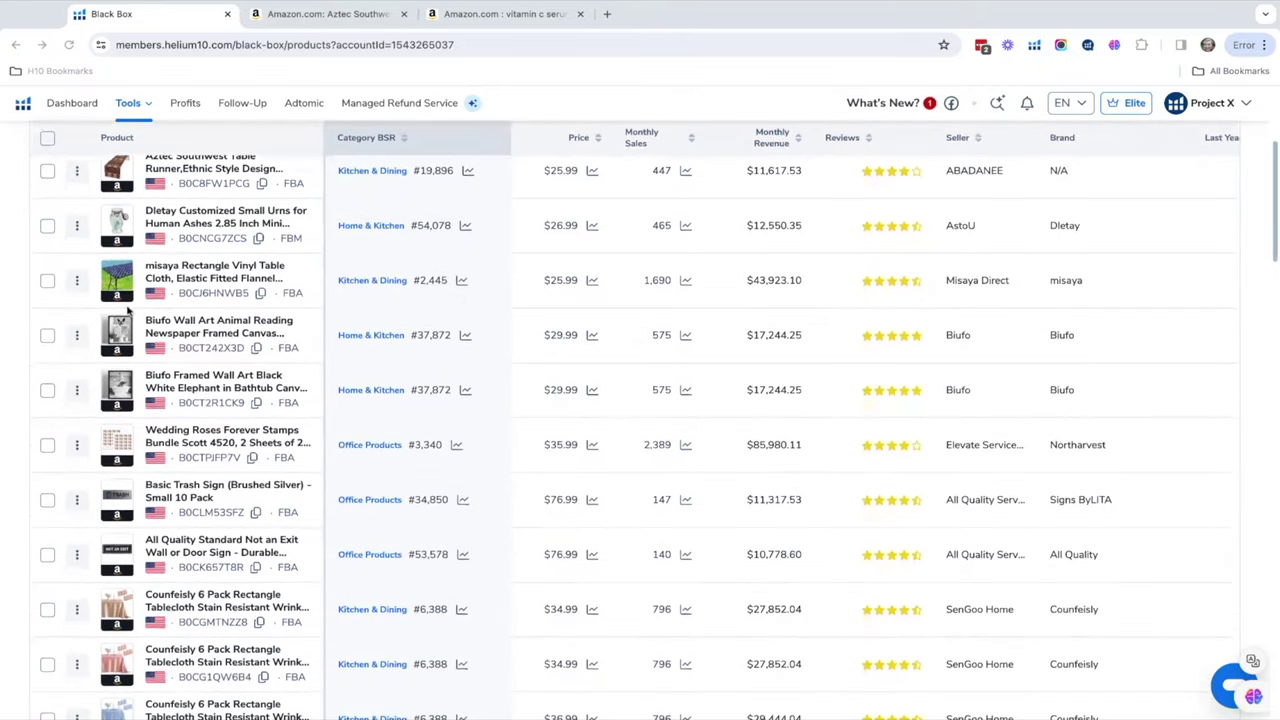
scroll(634, 420, down, 5)
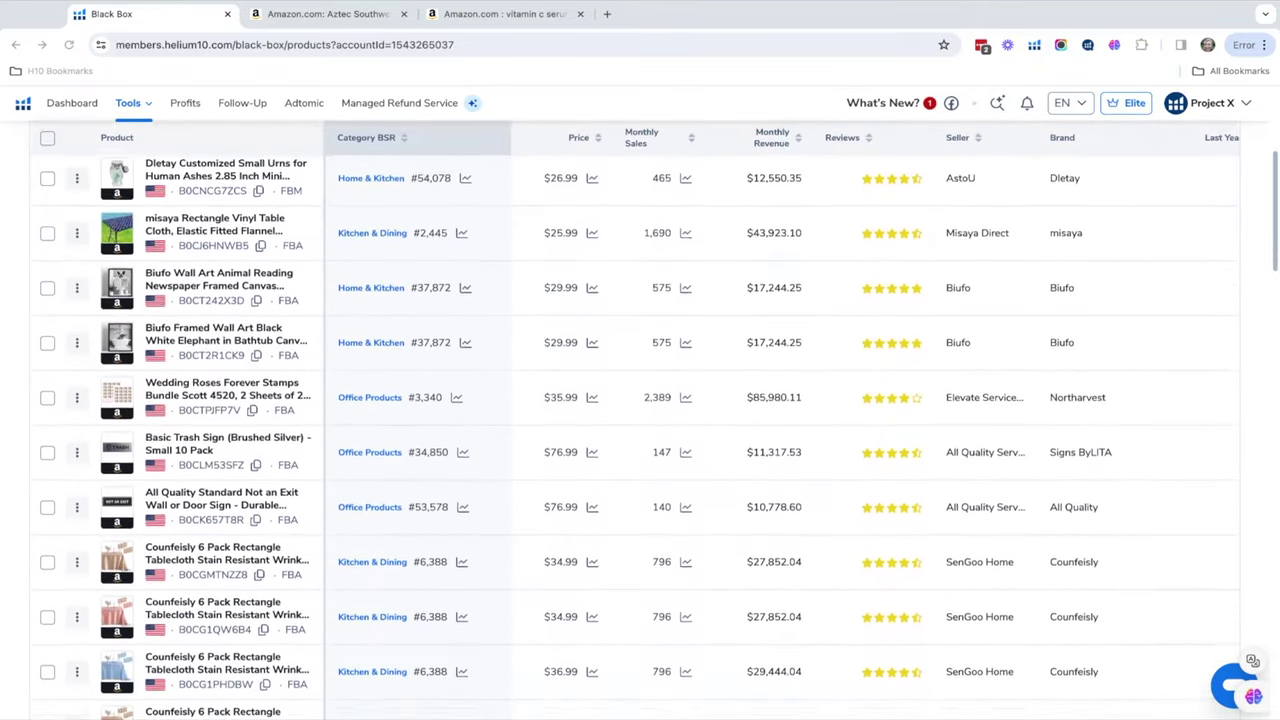
scroll(634, 437, down, 3)
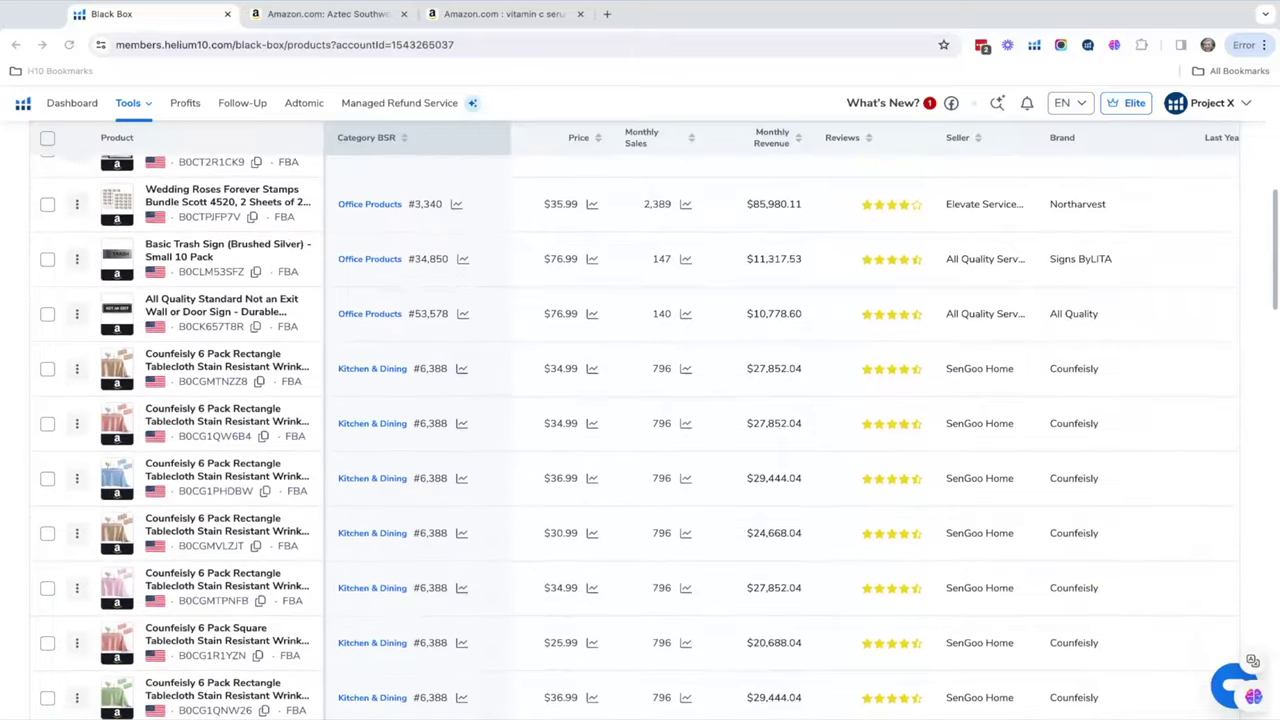
scroll(655, 435, down, 3)
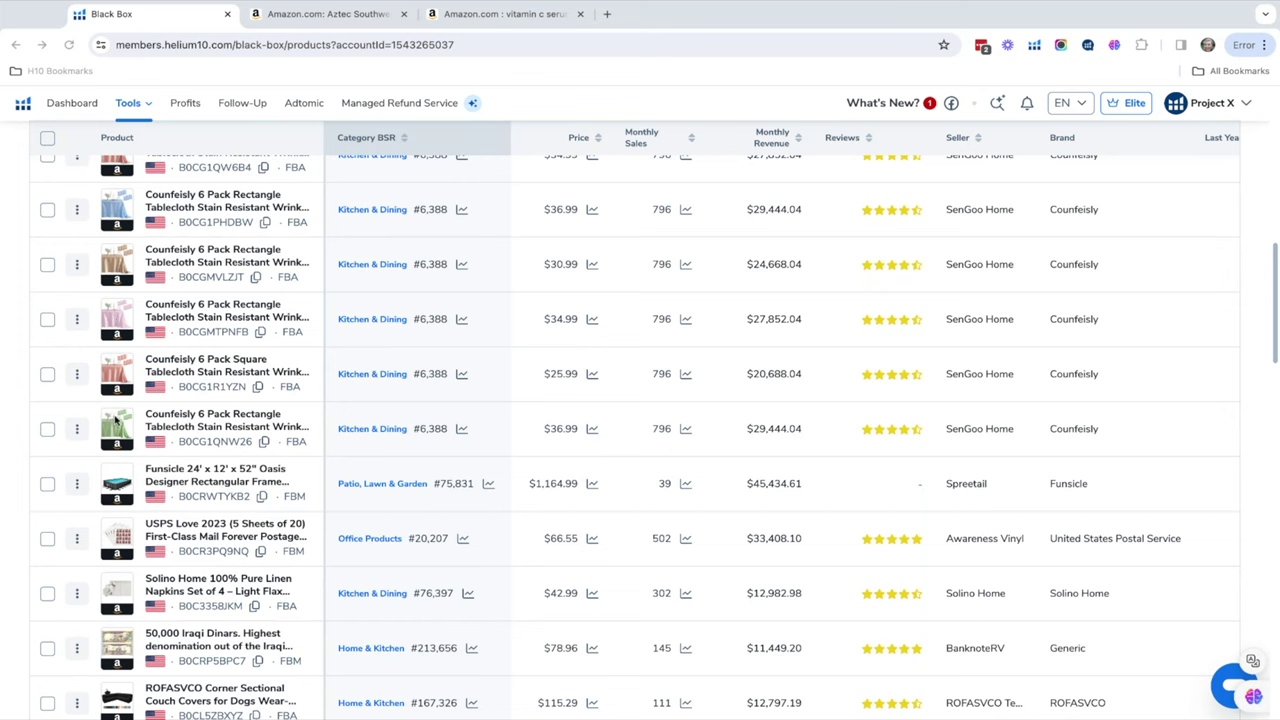
- Exclude the title keywords "tablecloth, tablecloths" from the product search and apply the updated filters
scroll(191, 323, up, 15)
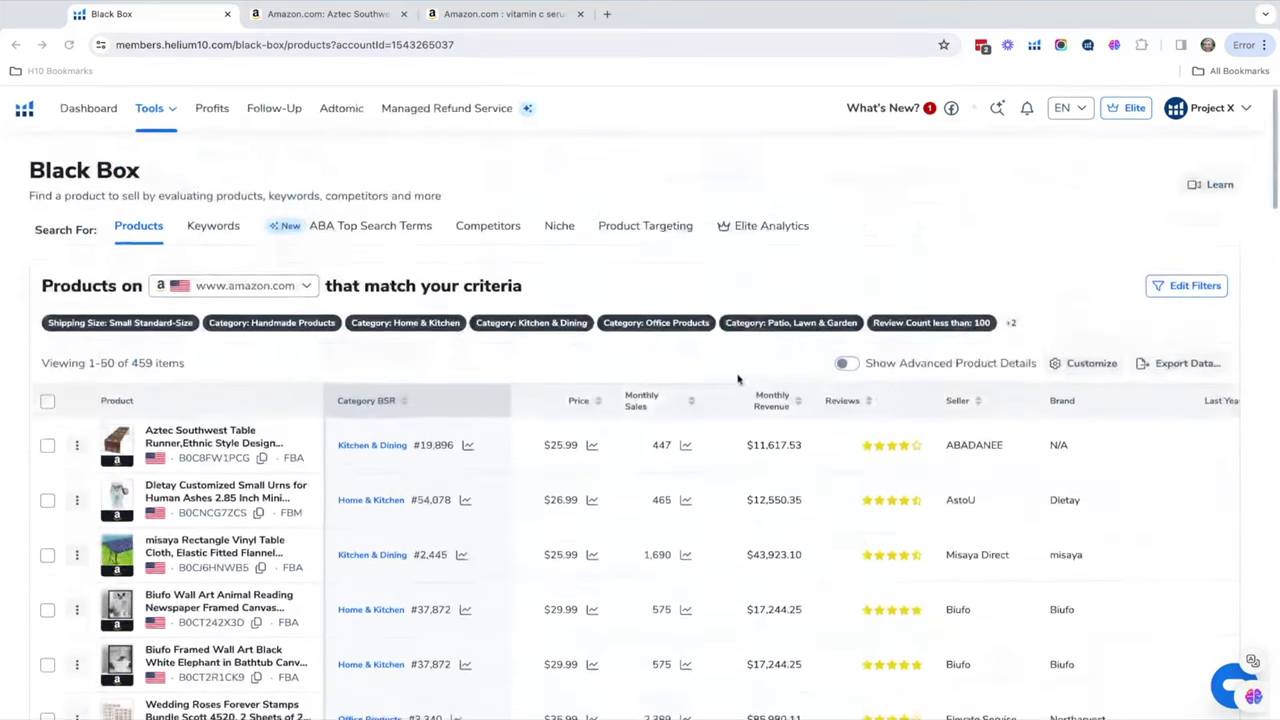
click(1192, 291)
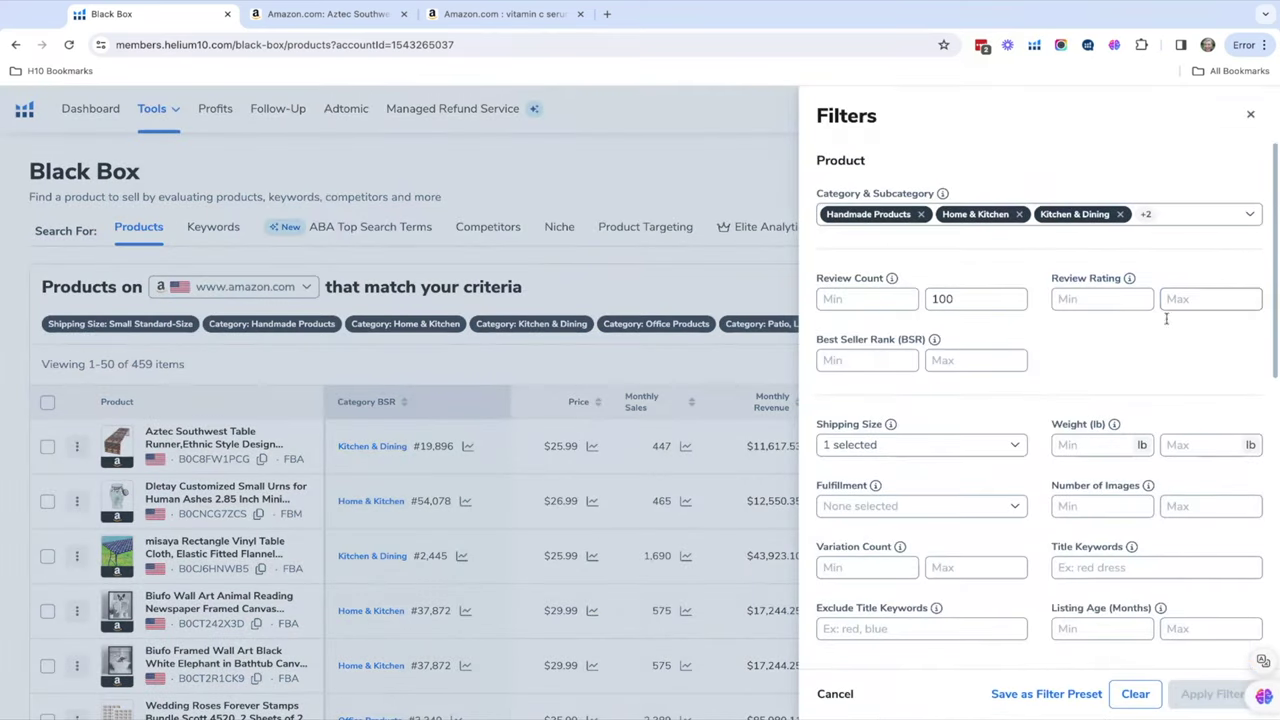
scroll(950, 495, down, 1)
click(926, 588)
text(ta)
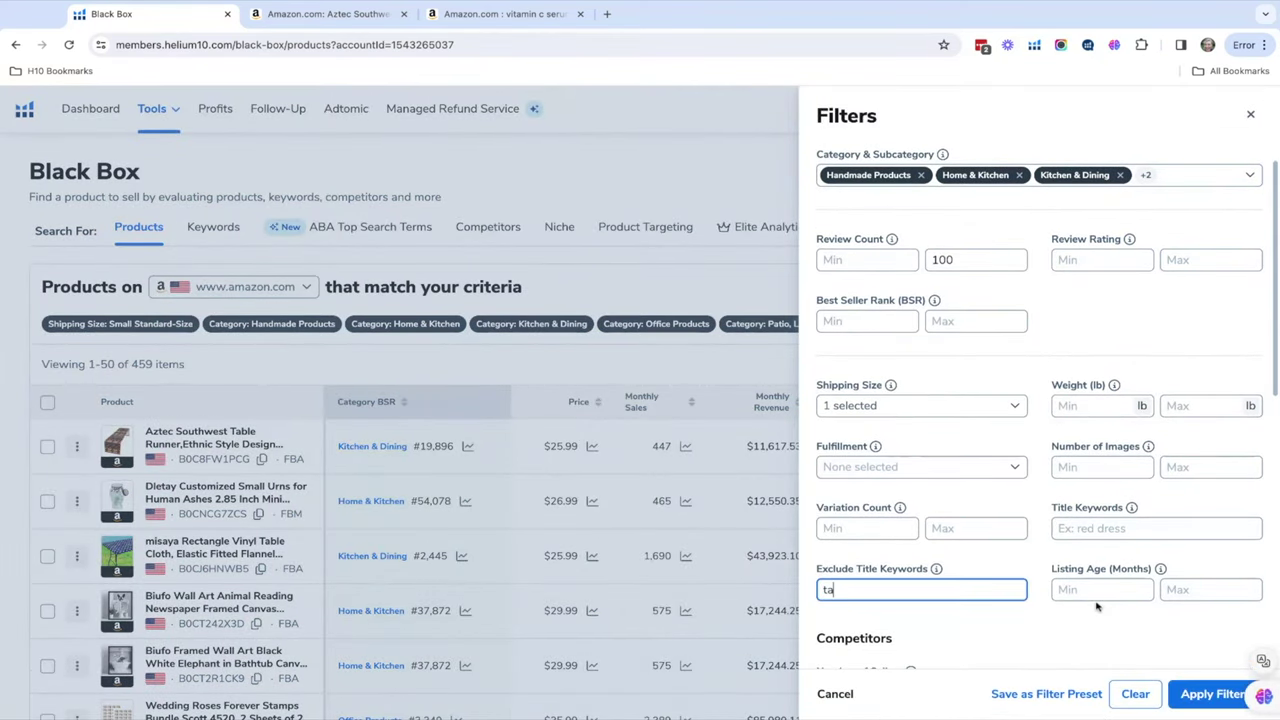
text(bleccloth, tablecloths)
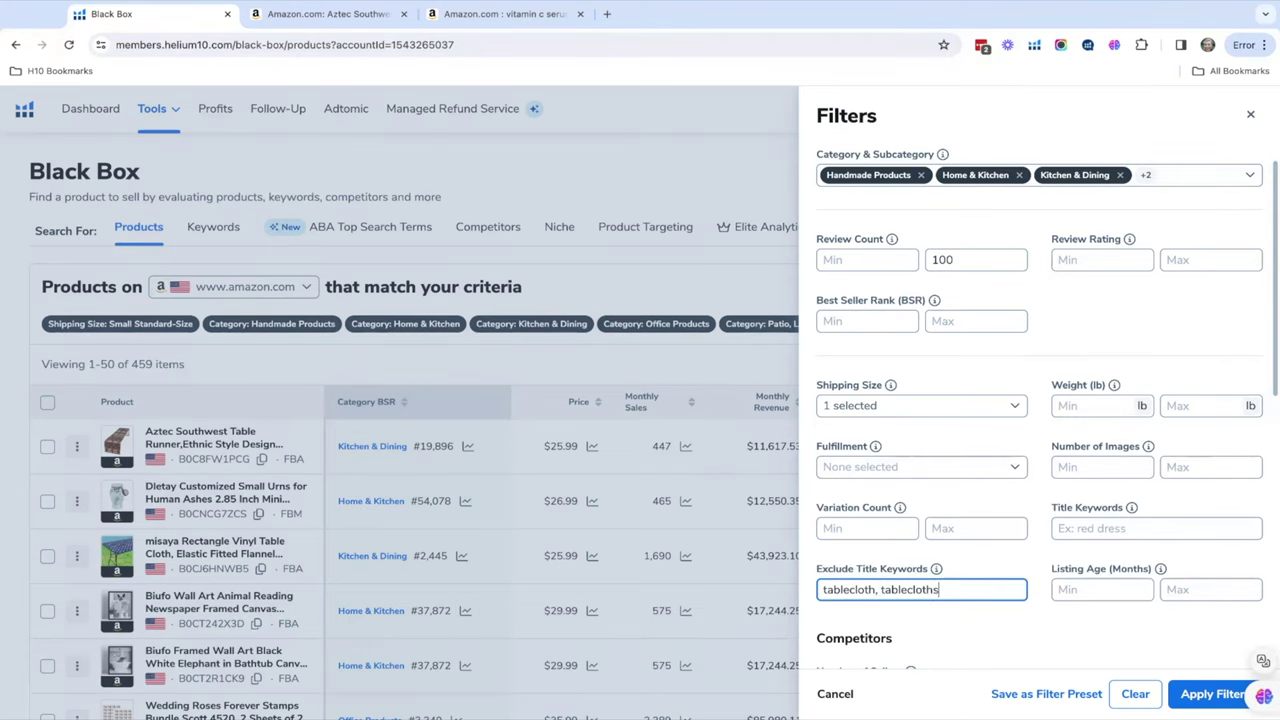
click(1190, 686)
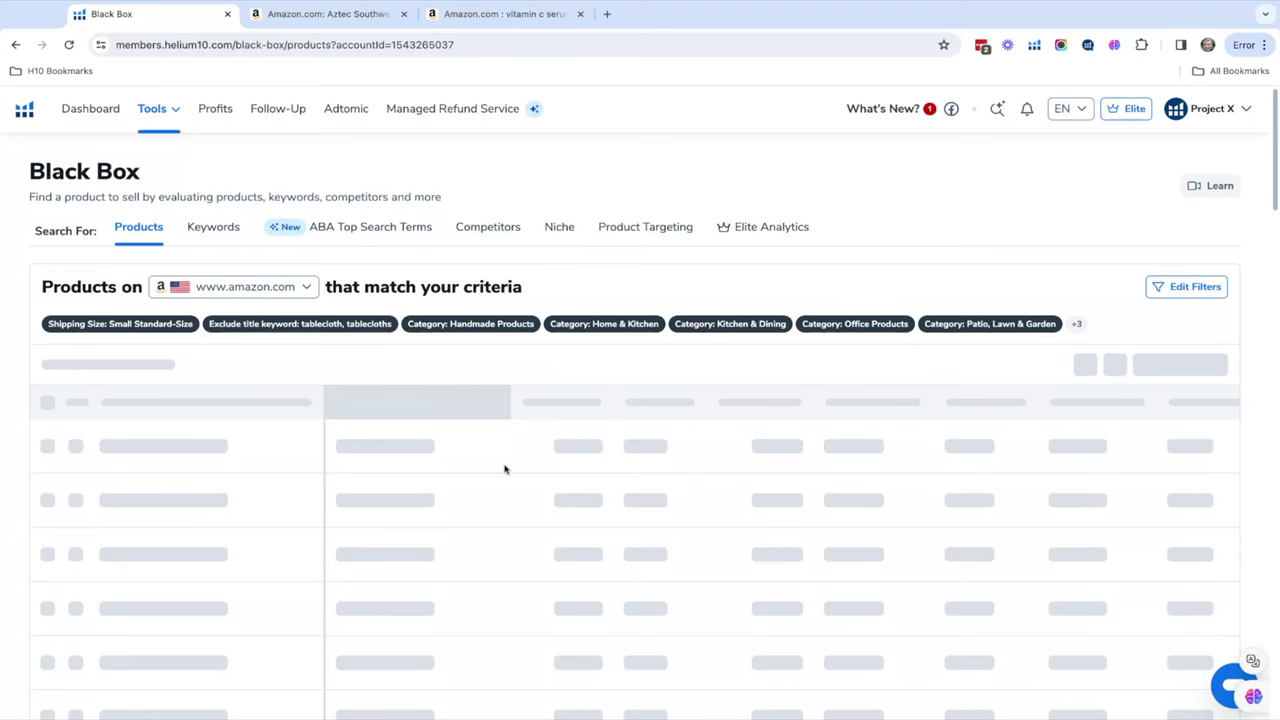
- Examine the filtered products, previewing listing details for the 50,000 Iraqi Dinars banknote and the Sanwuta interoffice mailer bag
scroll(380, 446, down, 2)
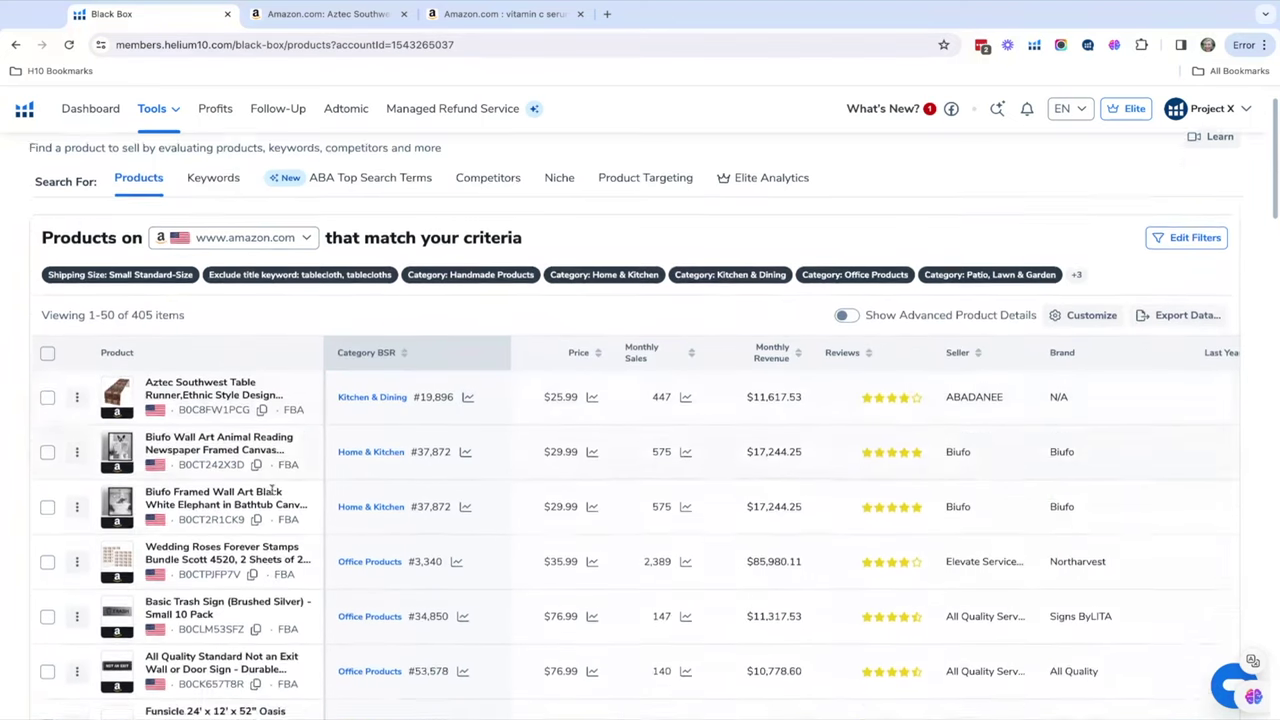
scroll(274, 493, down, 3)
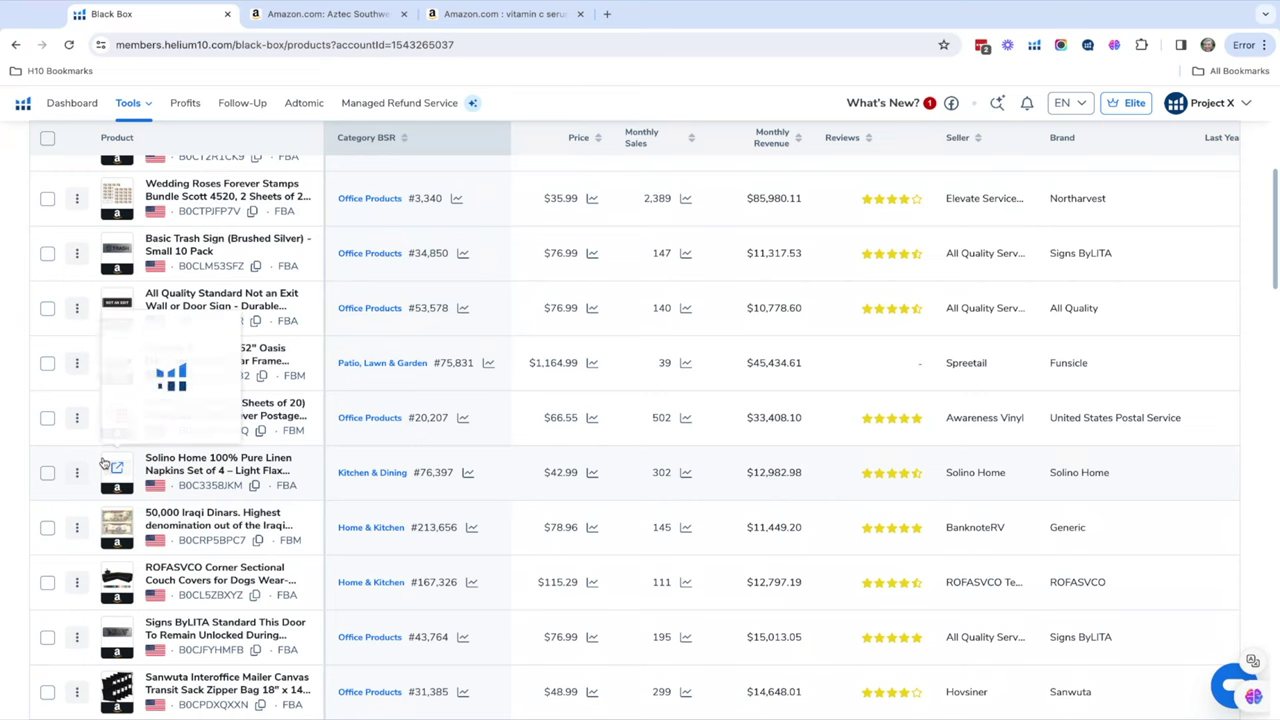
mouse_move(105, 463)
scroll(105, 470, down, 1)
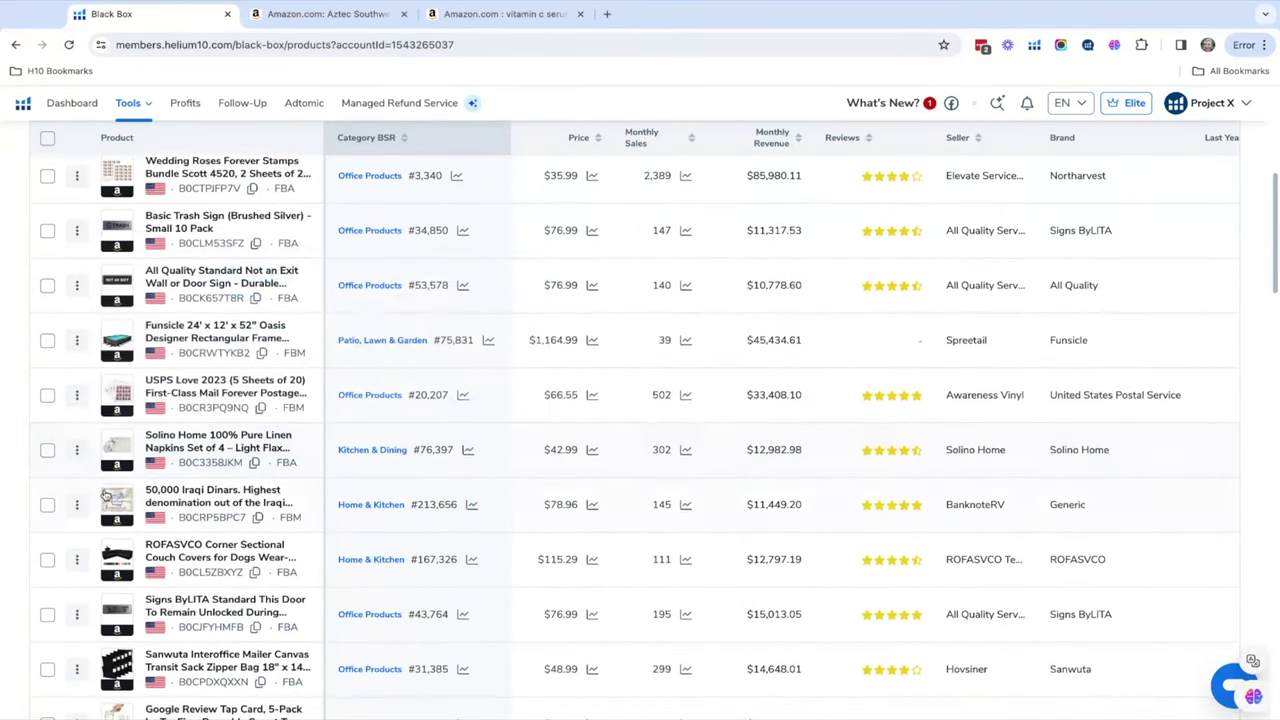
mouse_move(106, 508)
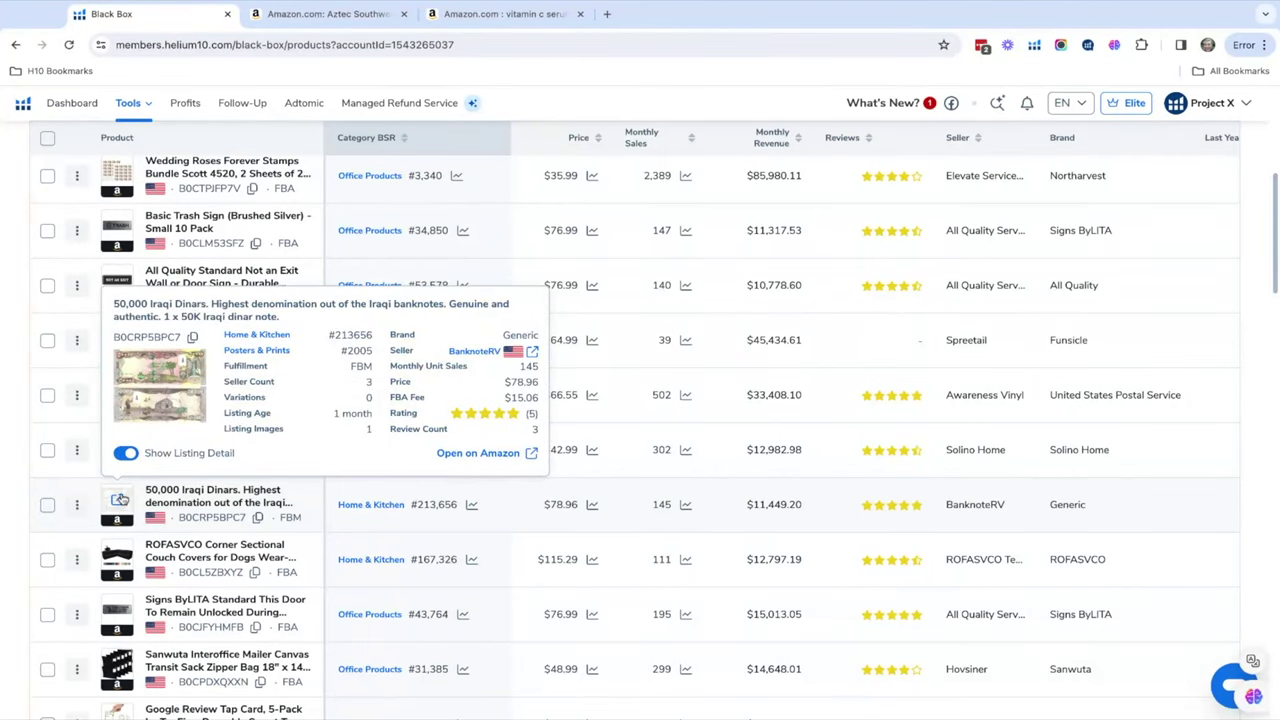
scroll(120, 498, down, 4)
mouse_move(117, 485)
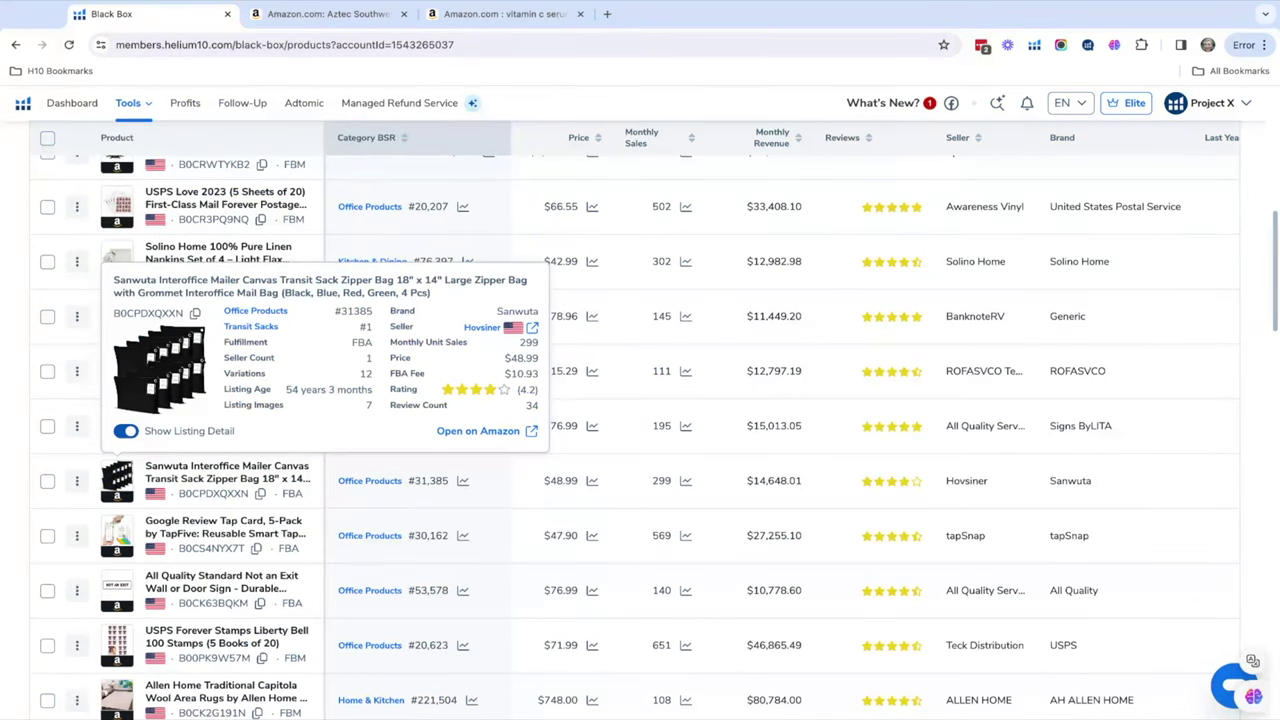
- Open the Google Review Tap Card 5-Pack listing on Amazon and view its product summary and images
scroll(117, 490, down, 1)
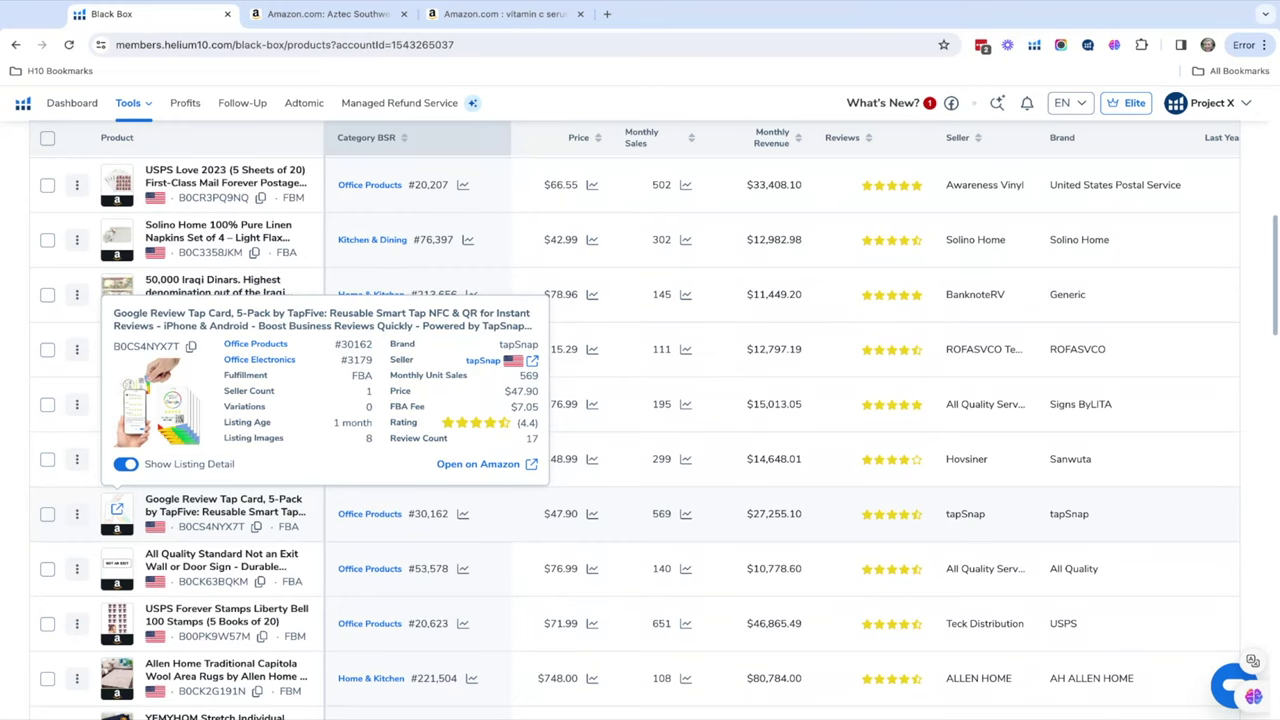
click(117, 509)
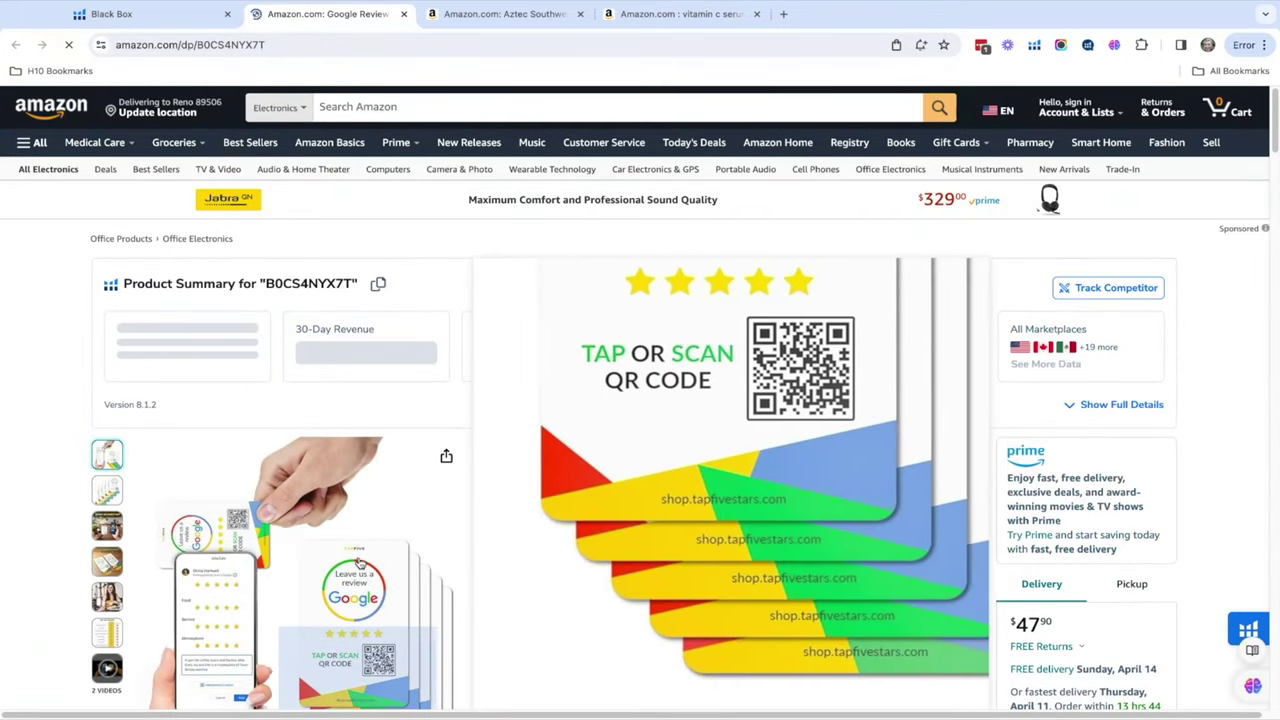
scroll(749, 323, down, 1)
scroll(749, 323, down, 3)
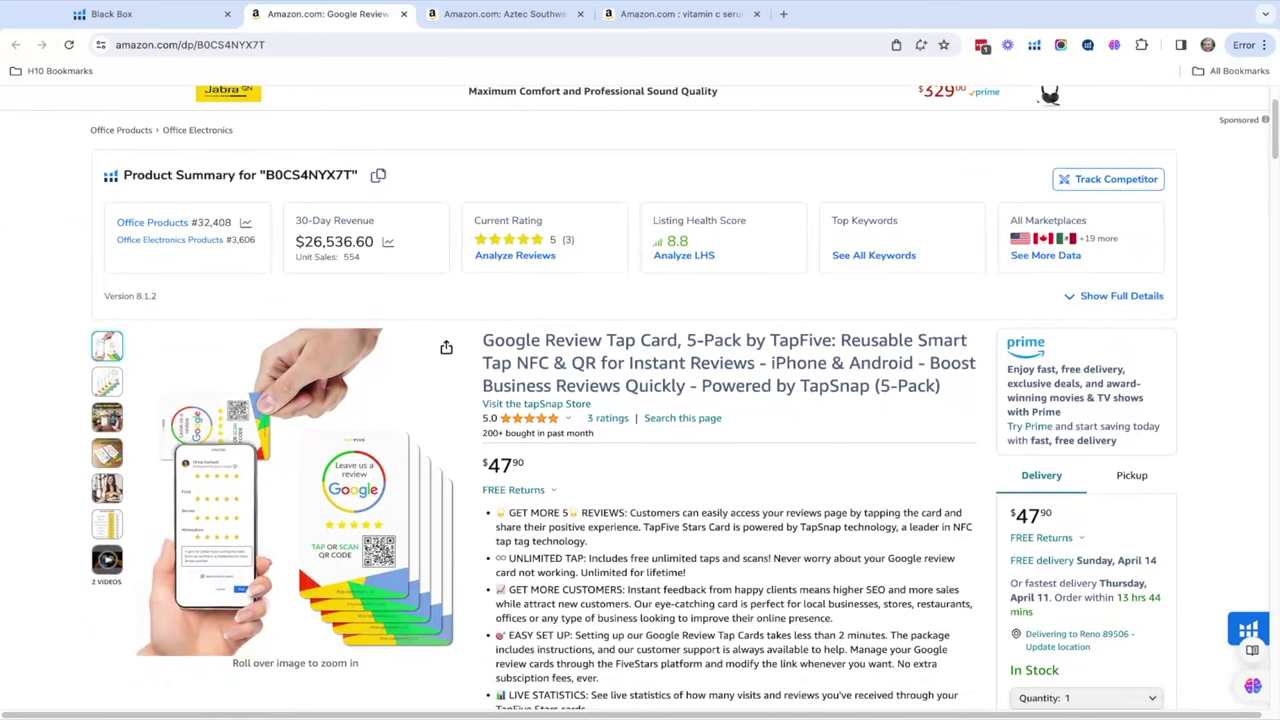
scroll(171, 340, down, 1)
mouse_move(107, 338)
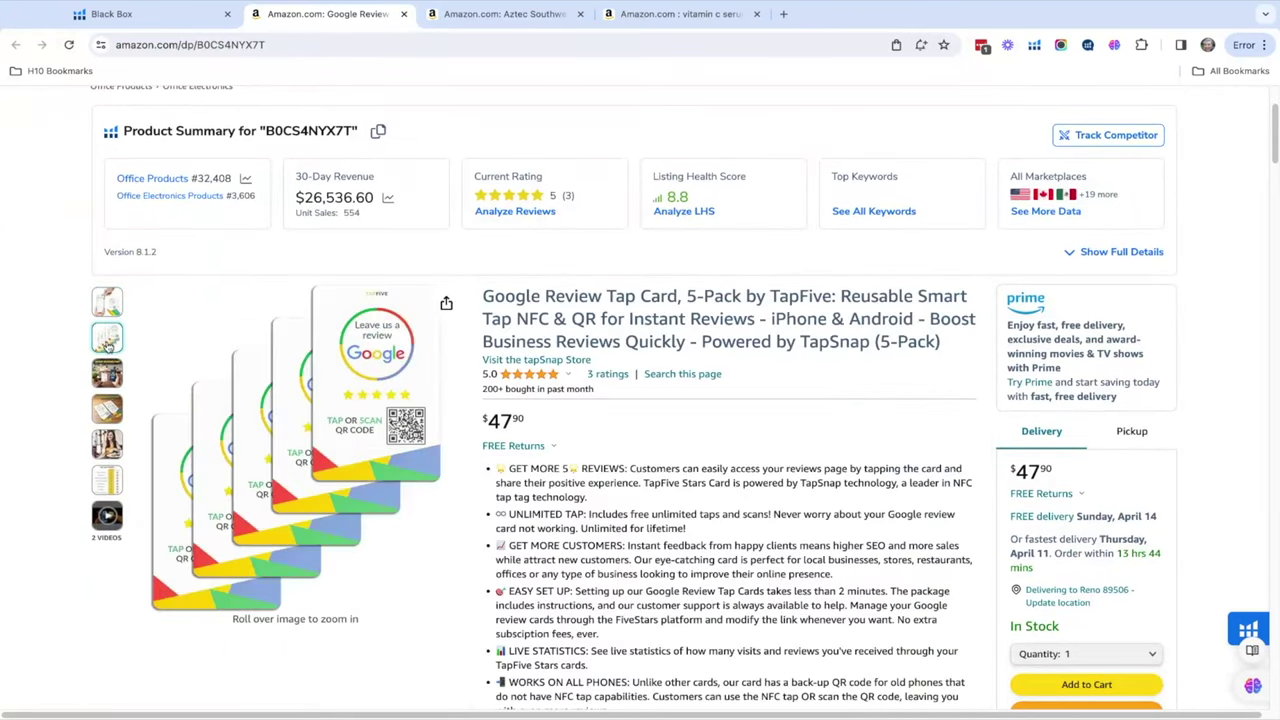
mouse_move(108, 377)
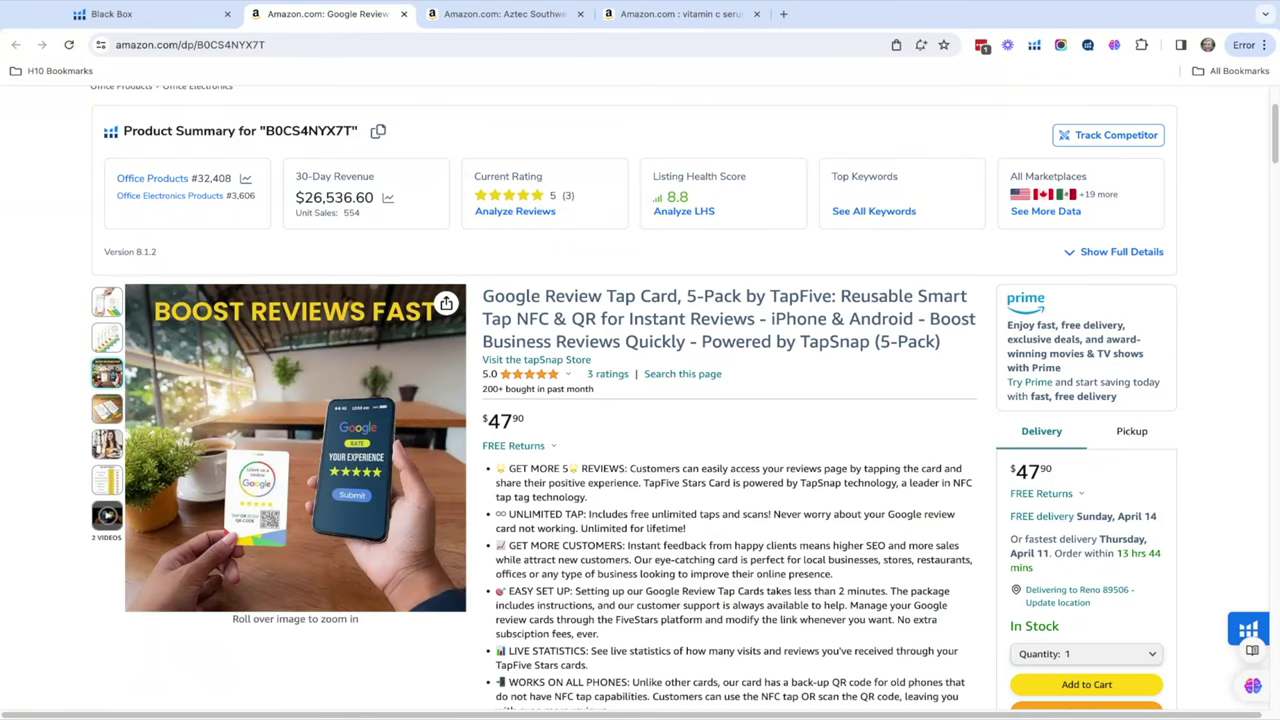
mouse_move(108, 409)
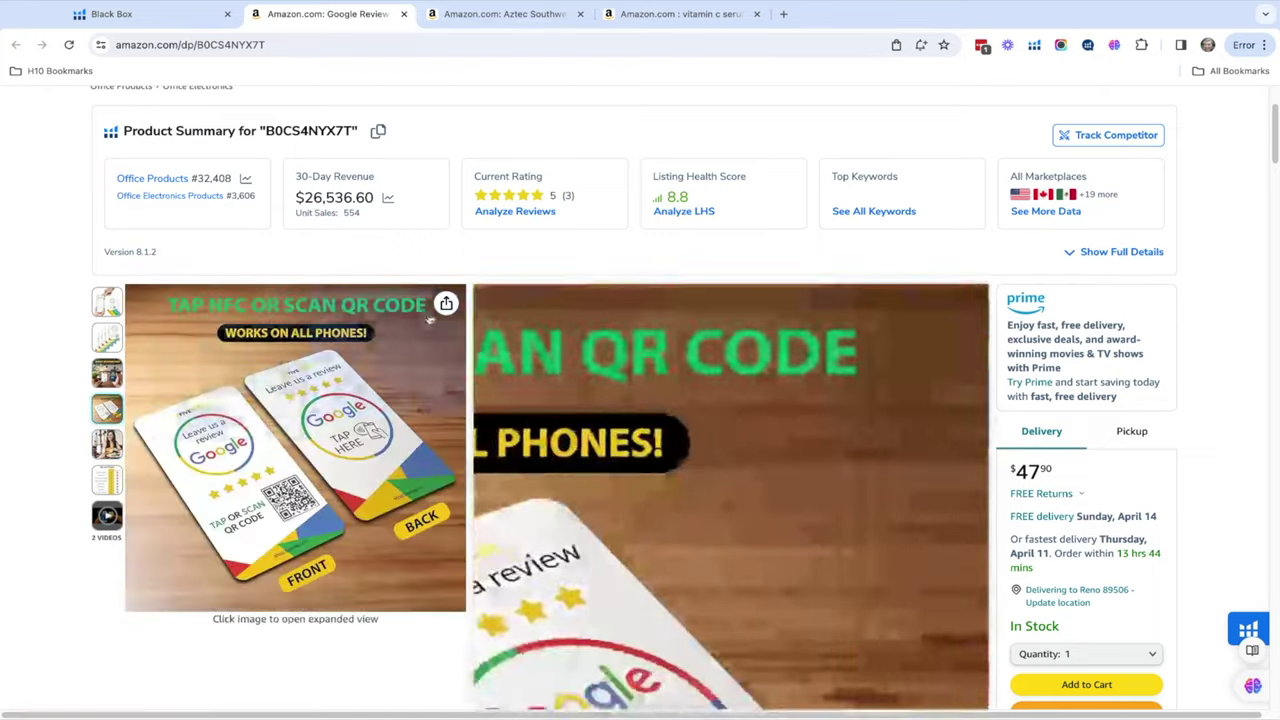
- Duplicate the Amazon listing in a second browser tab and search there for "google review card"
right_click(352, 18)
click(420, 140)
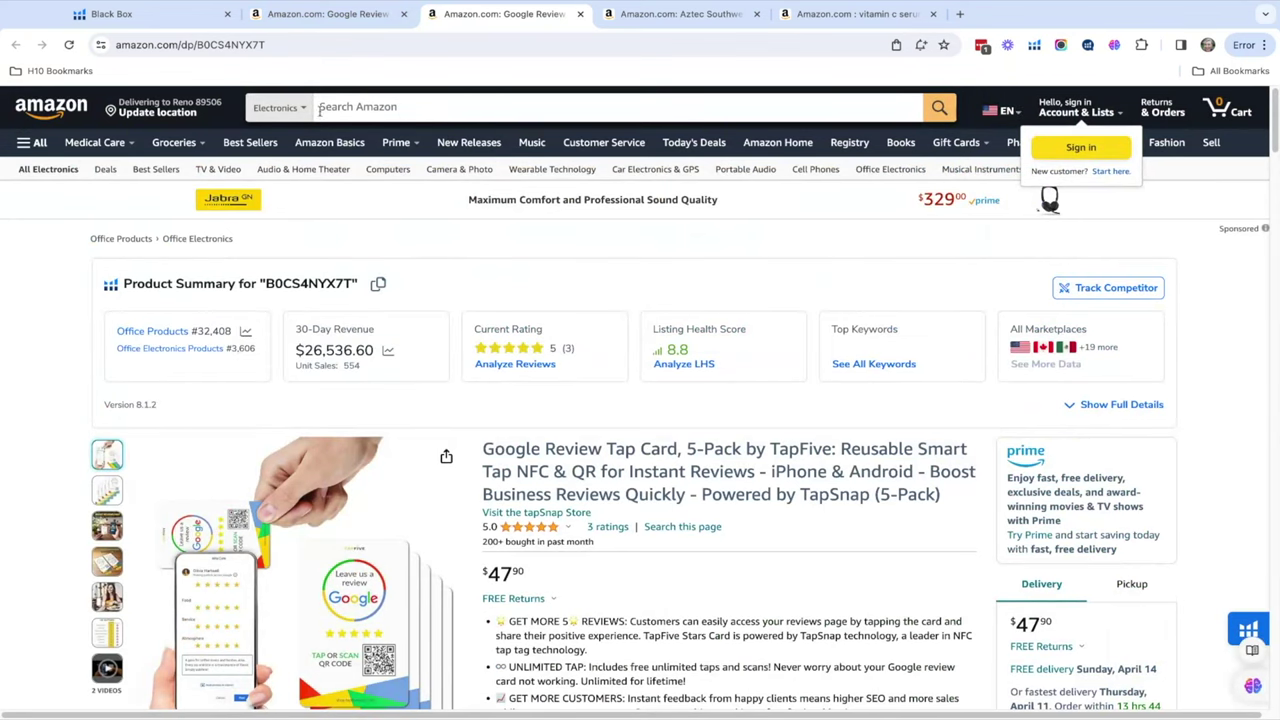
click(340, 107)
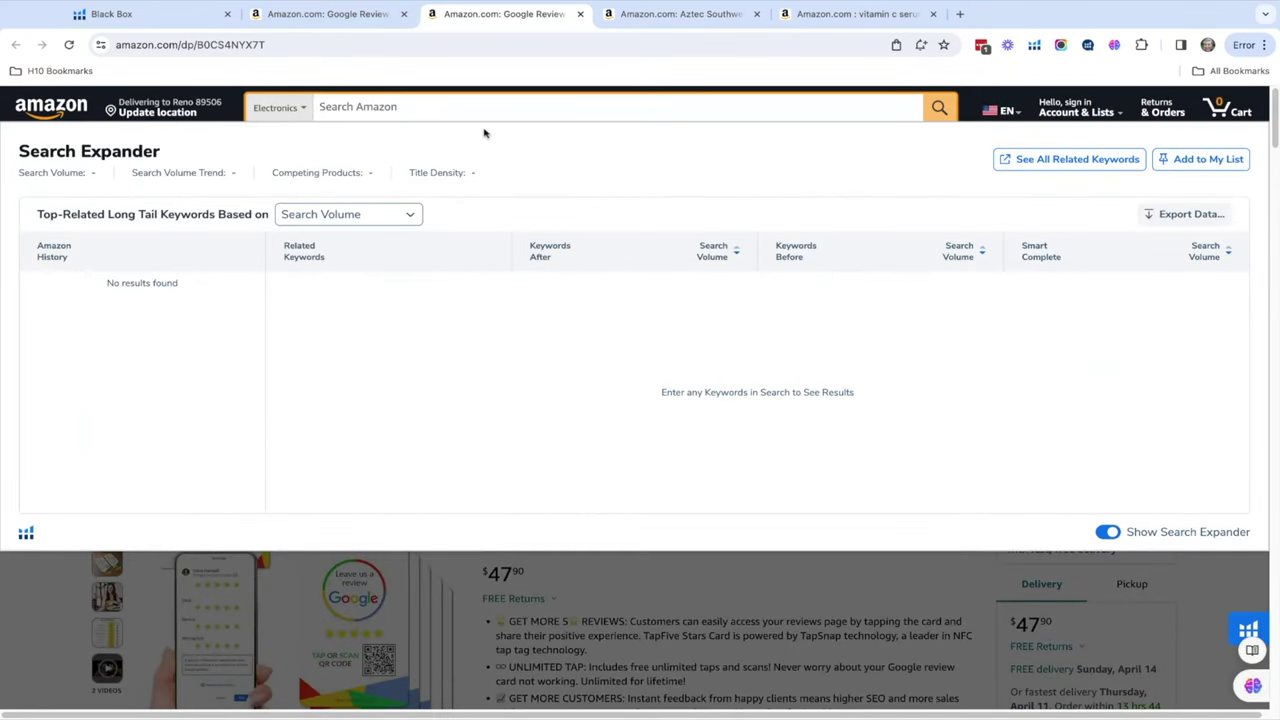
text(google review card)
key(Return)
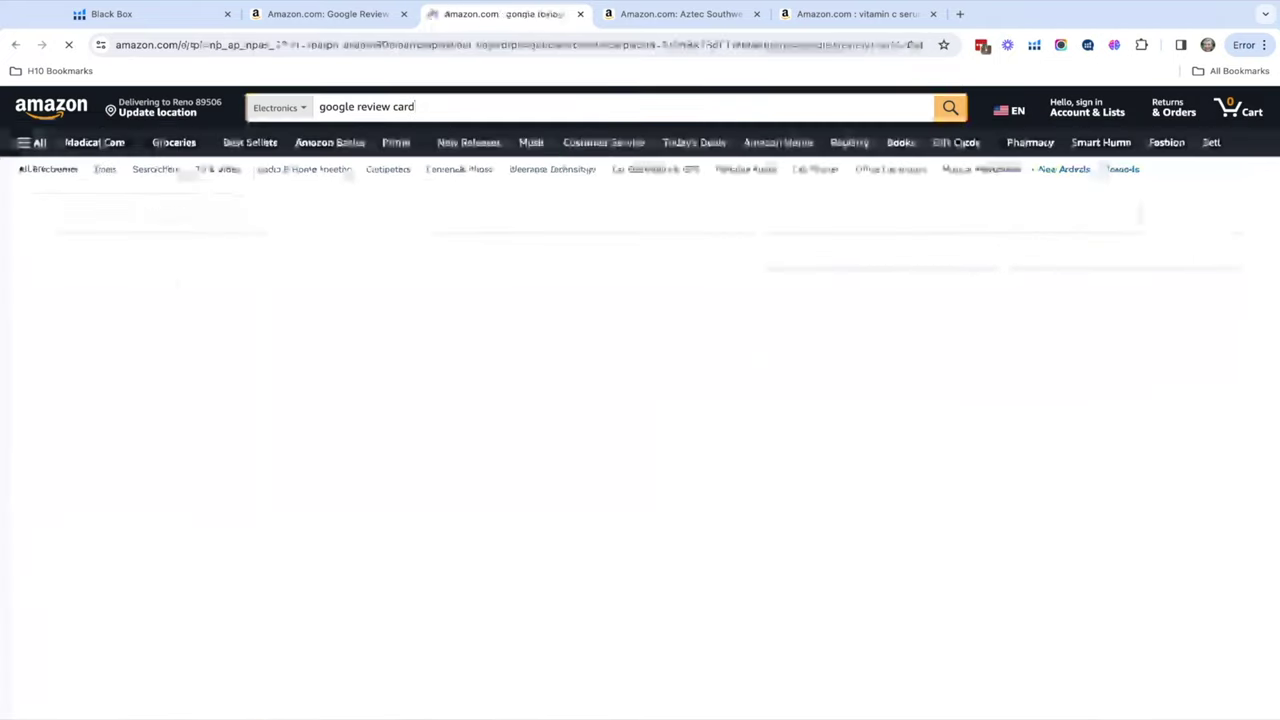
- Compare the competing Google review cards in the search results by price, ratings and recent purchases
scroll(657, 280, down, 8)
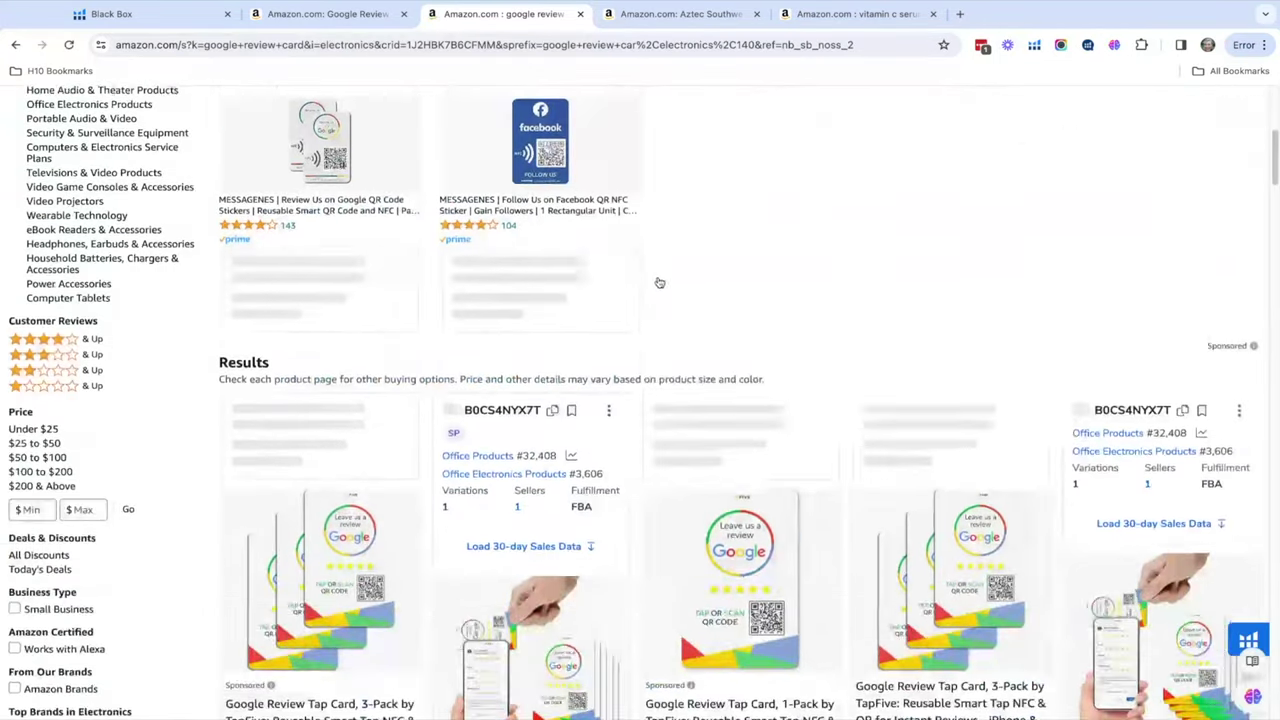
scroll(657, 280, down, 5)
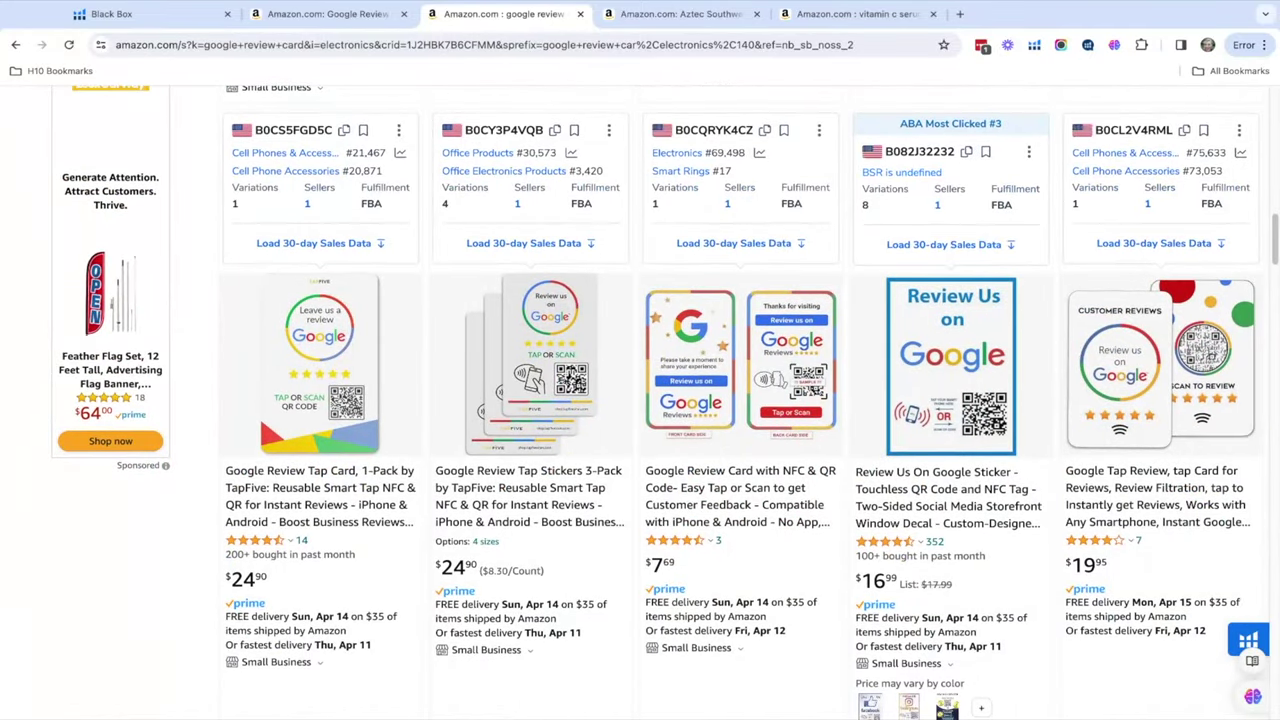
scroll(640, 400, up, 5)
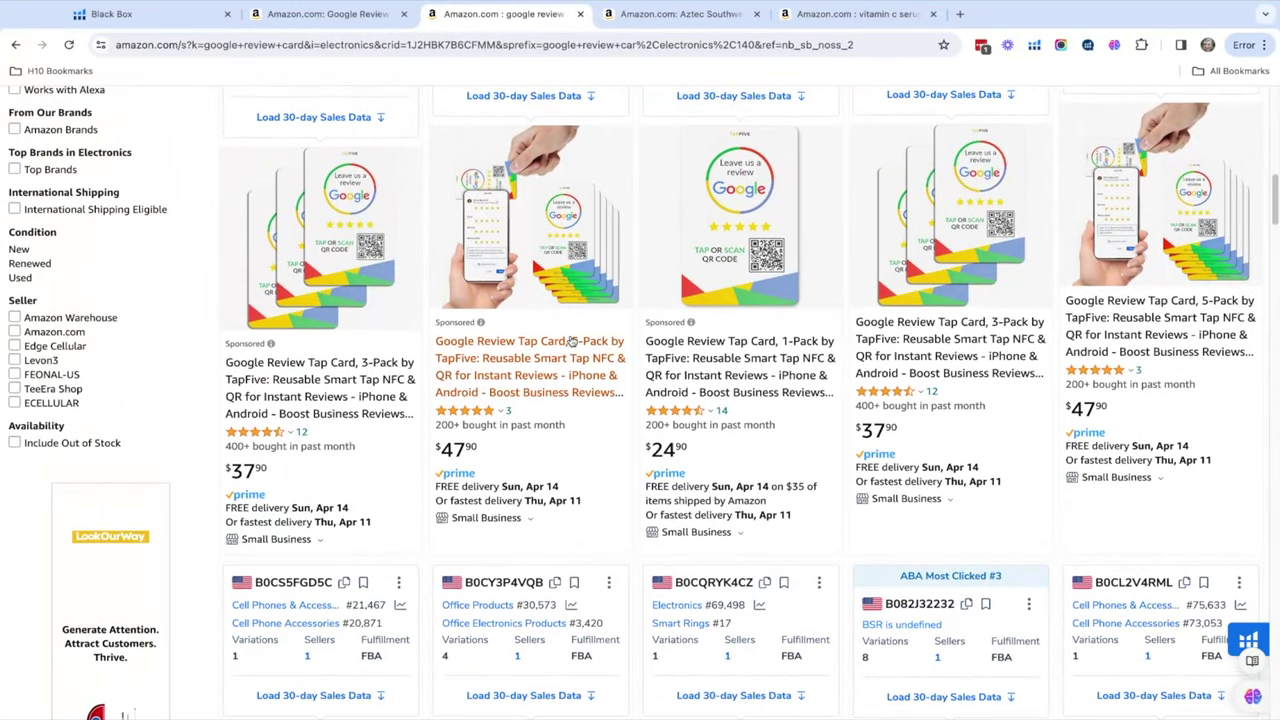
scroll(572, 341, up, 1)
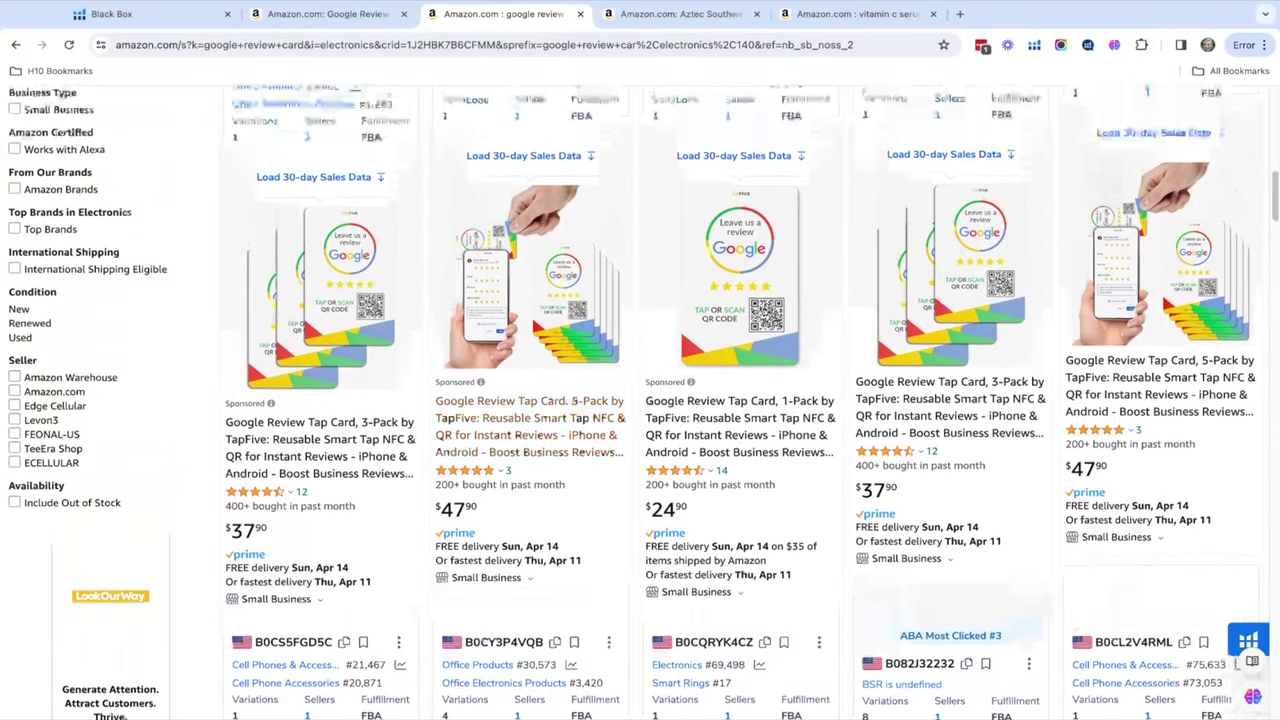
scroll(572, 341, up, 4)
scroll(640, 400, up, 3)
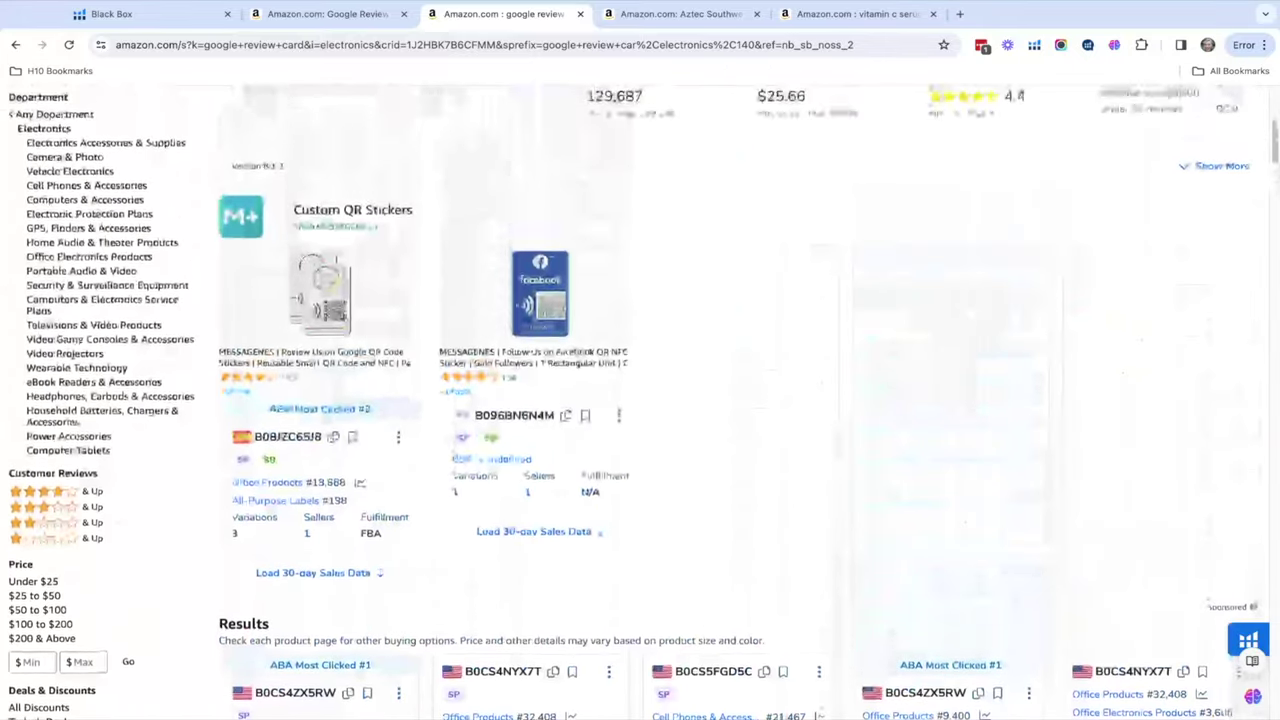
- Run Helium 10 Xray on the search results, review sales, revenue, review counts and review velocity, and close it
click(1035, 47)
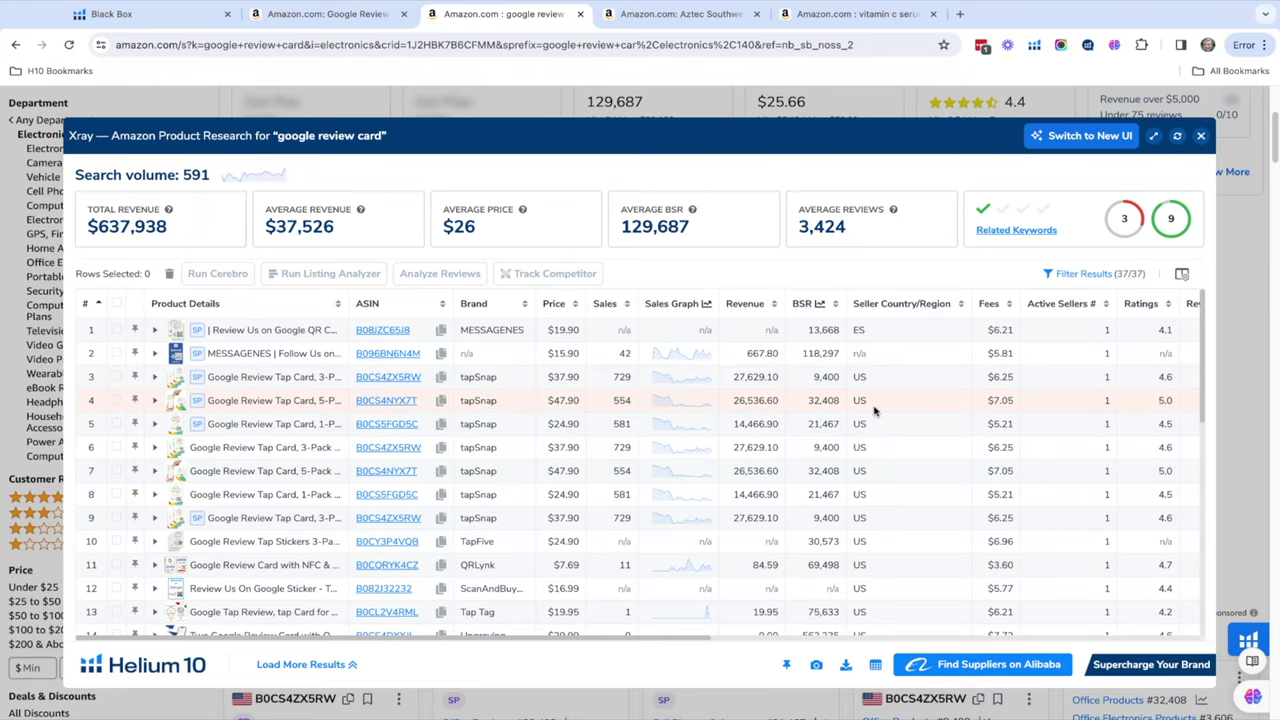
scroll(692, 638, right, 3)
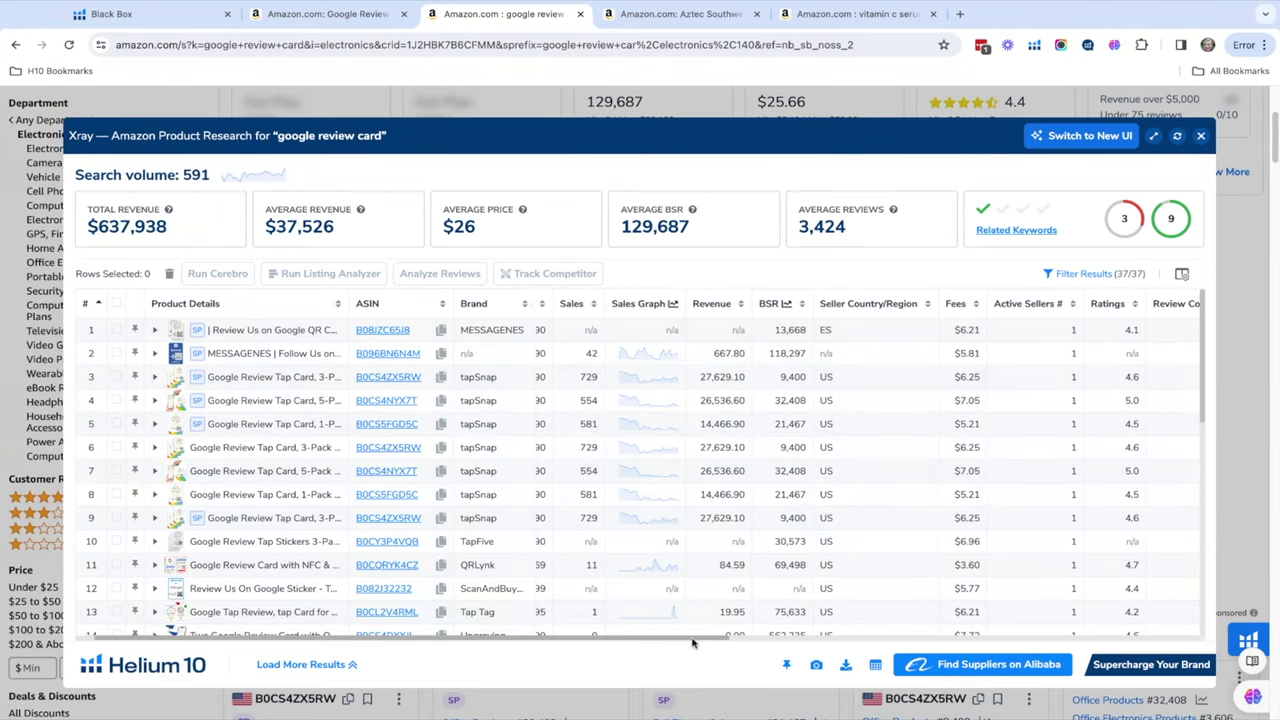
scroll(692, 638, right, 5)
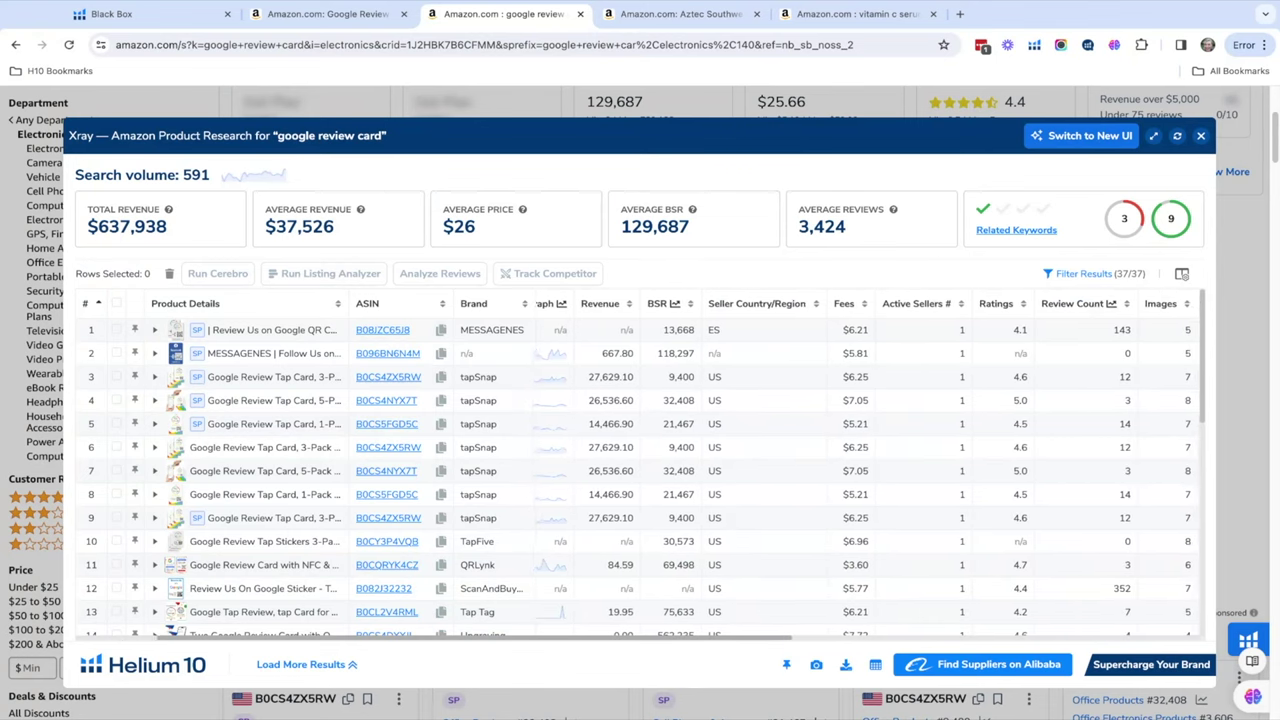
scroll(692, 638, right, 2)
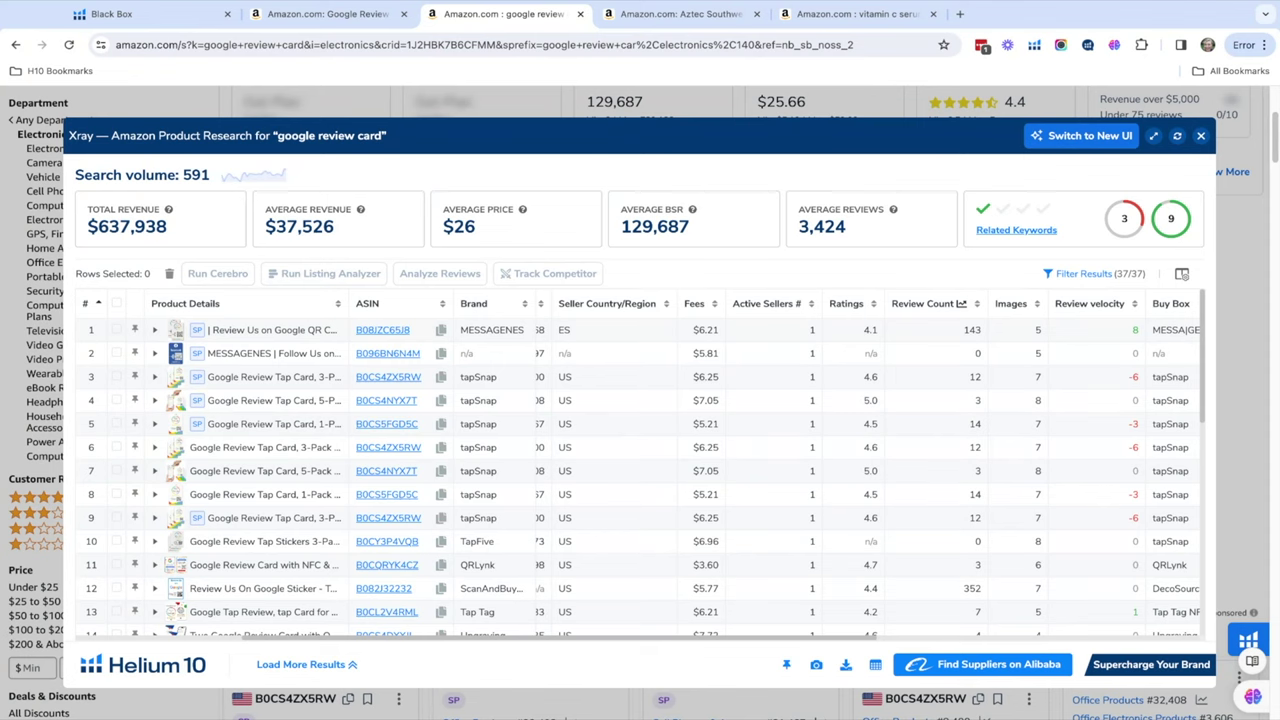
click(1201, 135)
scroll(810, 306, down, 3)
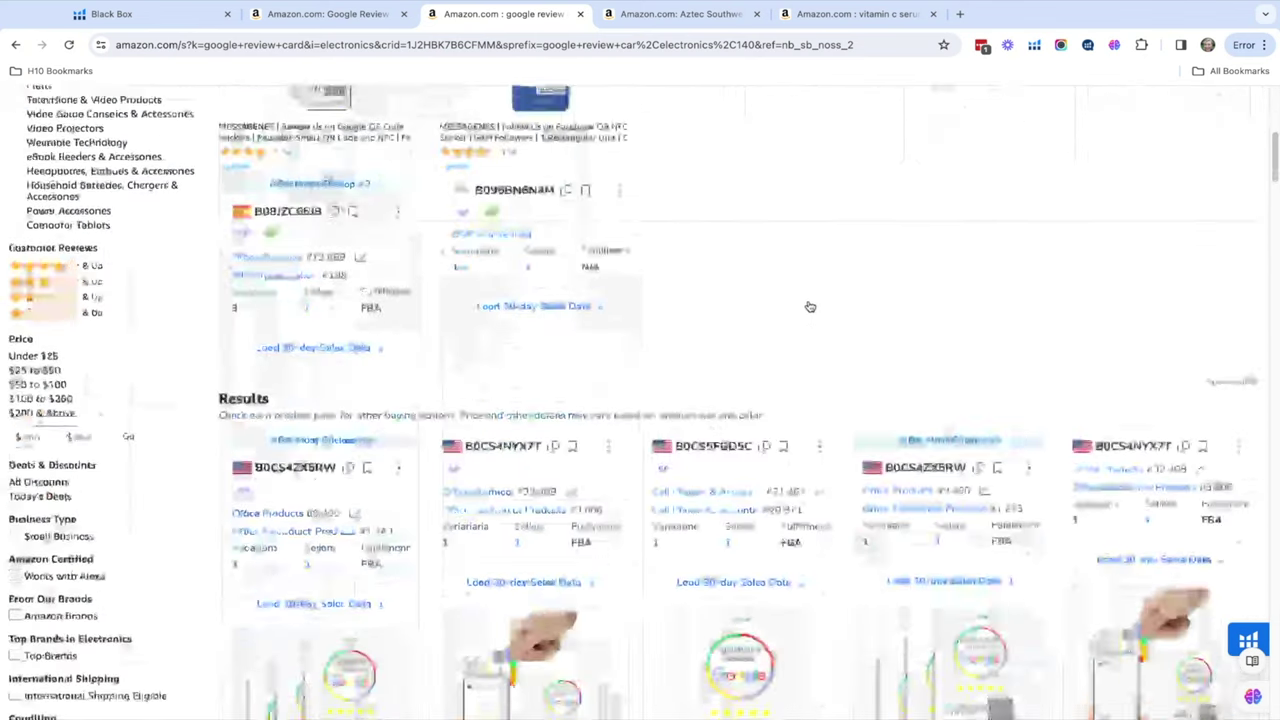
- Examine the top Google review card results for their prices, review counts and number bought in the past month
scroll(810, 306, down, 3)
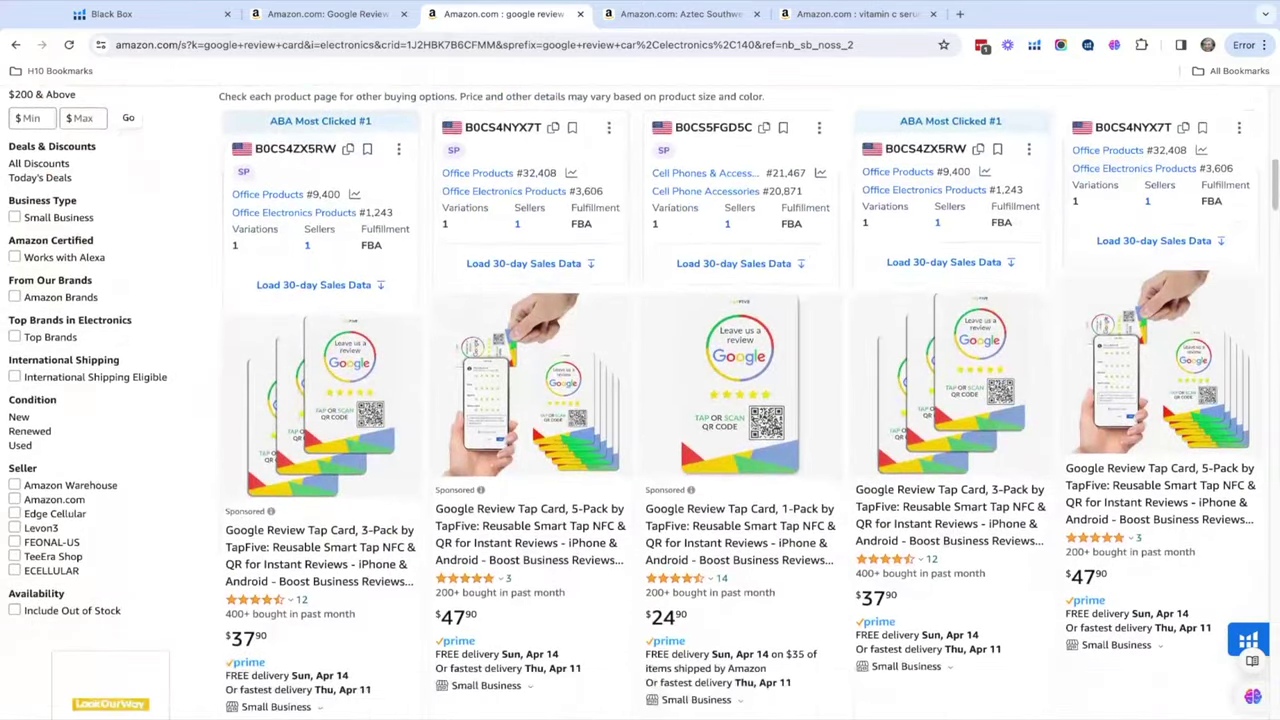
scroll(640, 400, down, 8)
scroll(640, 400, down, 4)
scroll(640, 400, up, 6)
scroll(640, 400, up, 5)
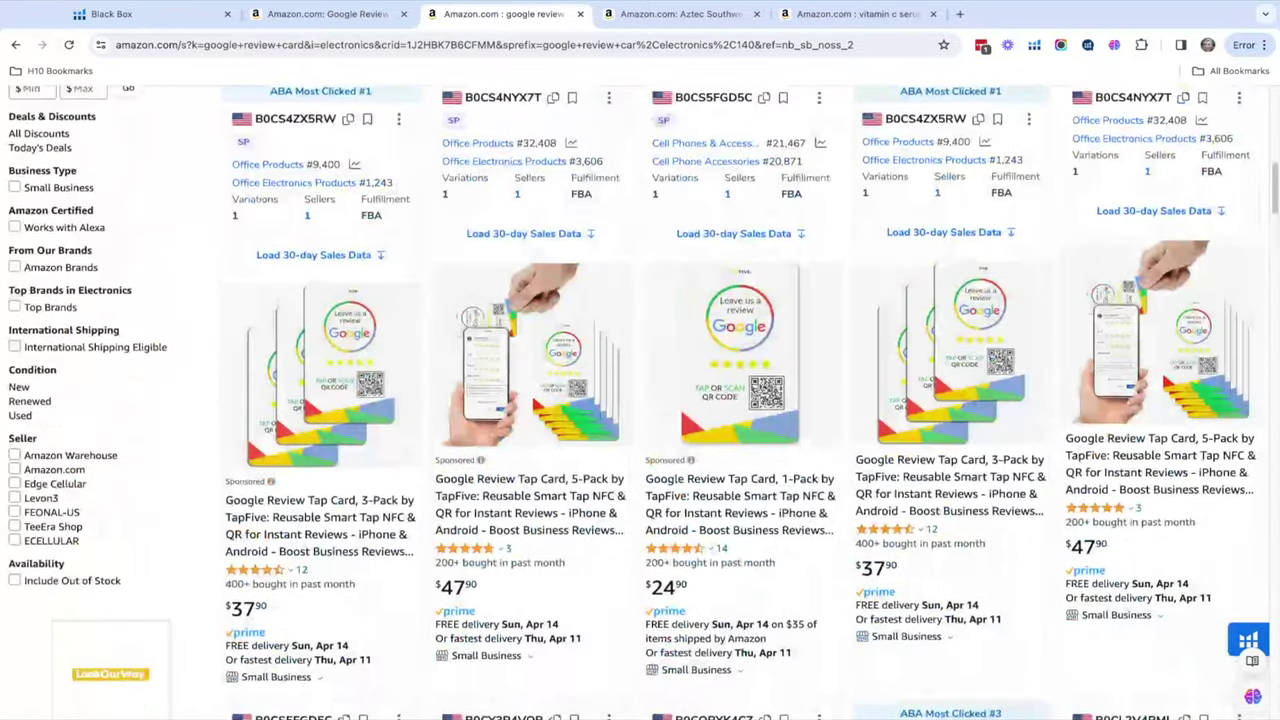
scroll(640, 400, up, 2)
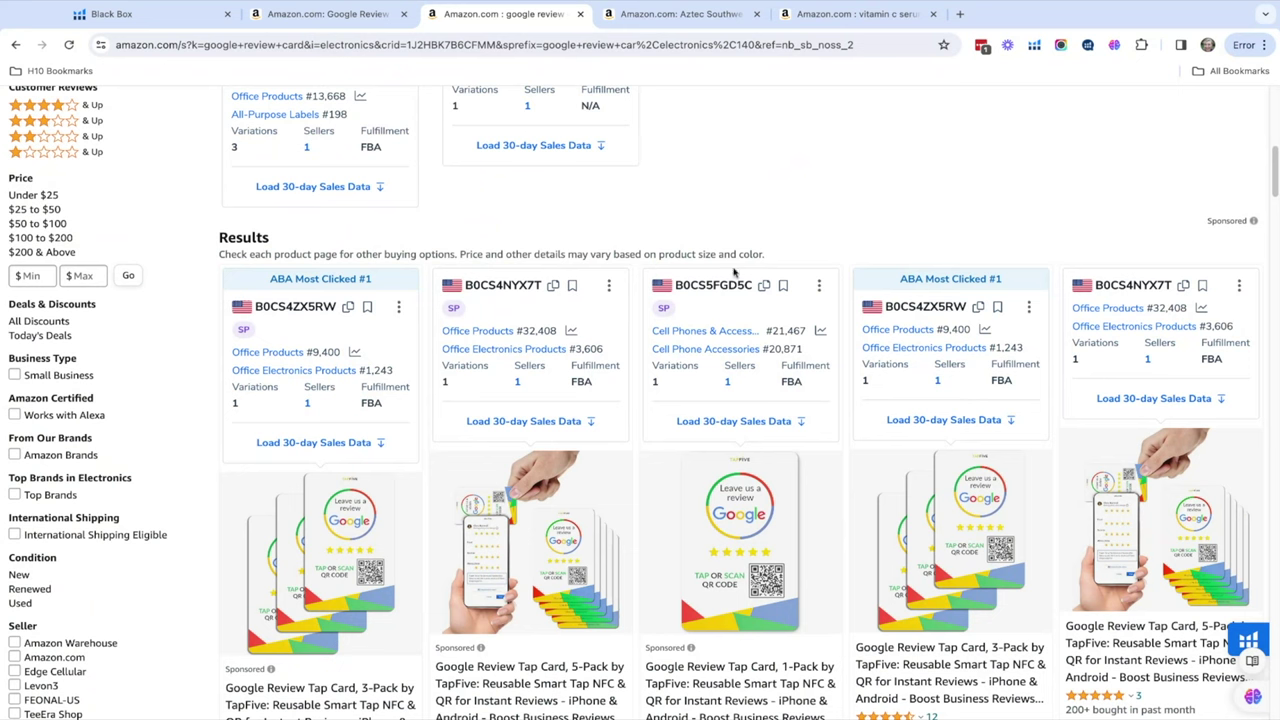
scroll(694, 240, up, 2)
scroll(699, 247, up, 3)
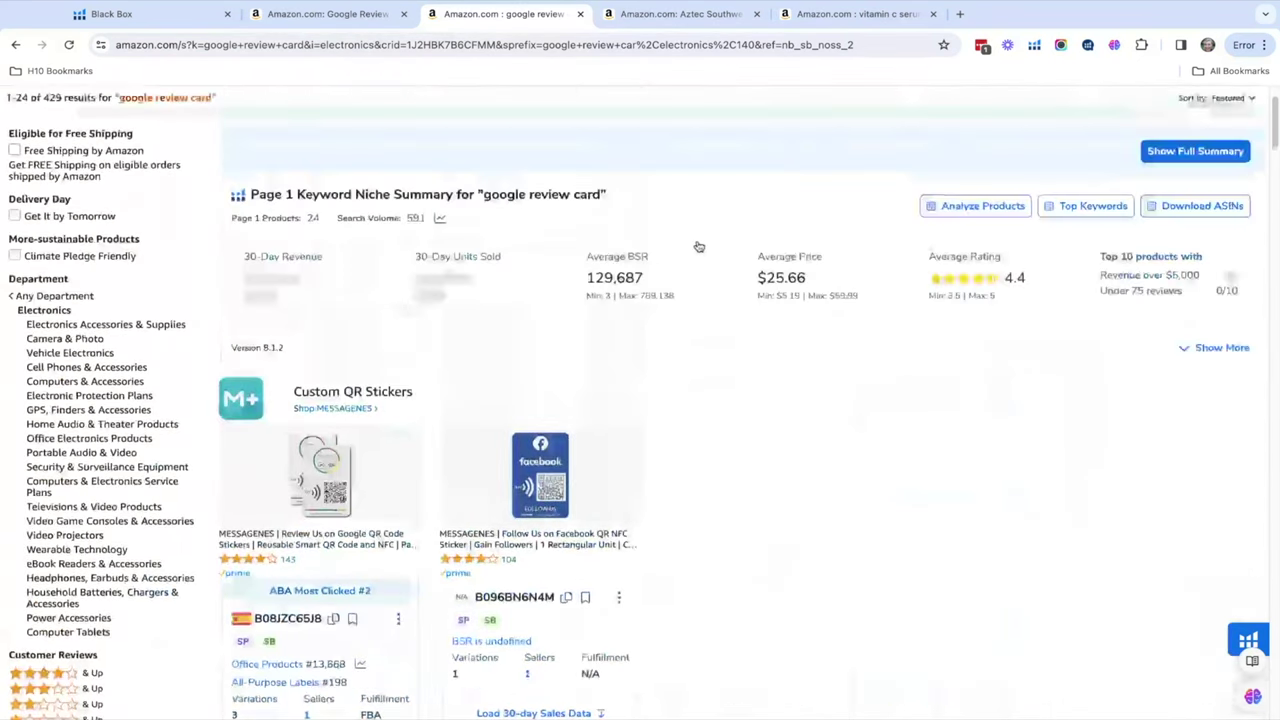
- Compare the product types, prices and review counts of the competing review cards, stickers and keychains further down the results
scroll(699, 247, down, 8)
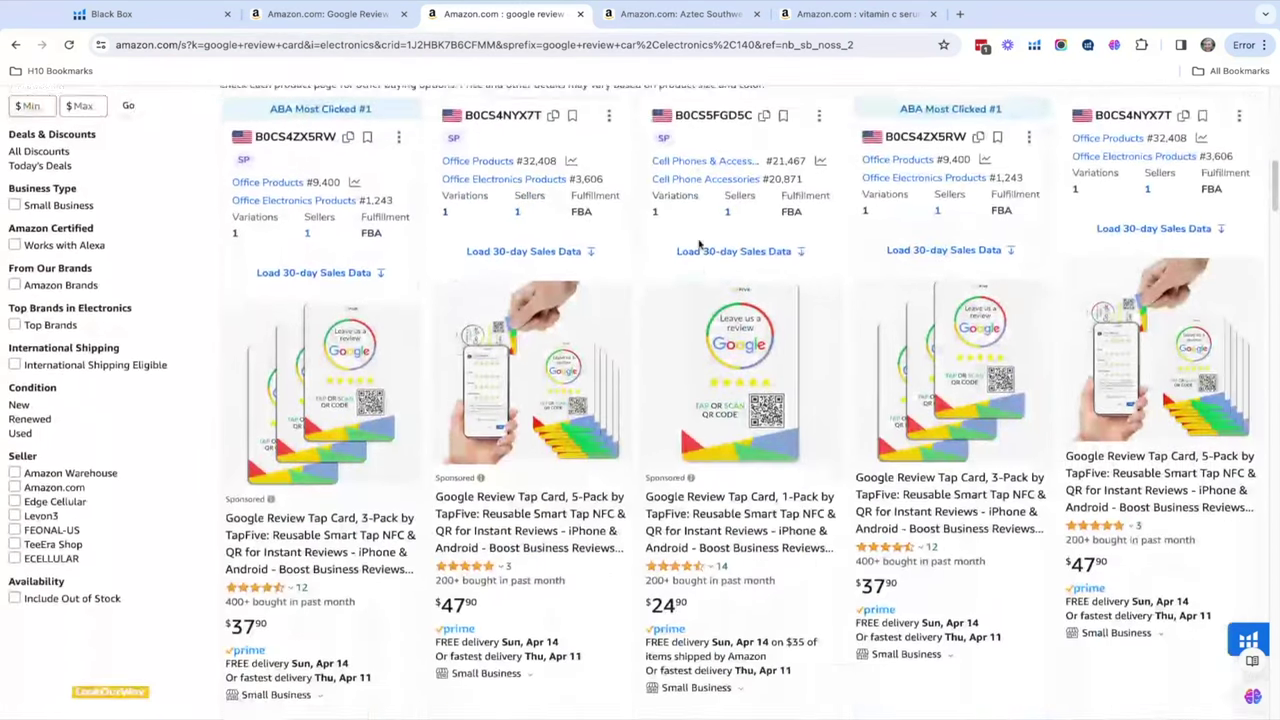
scroll(646, 259, down, 1)
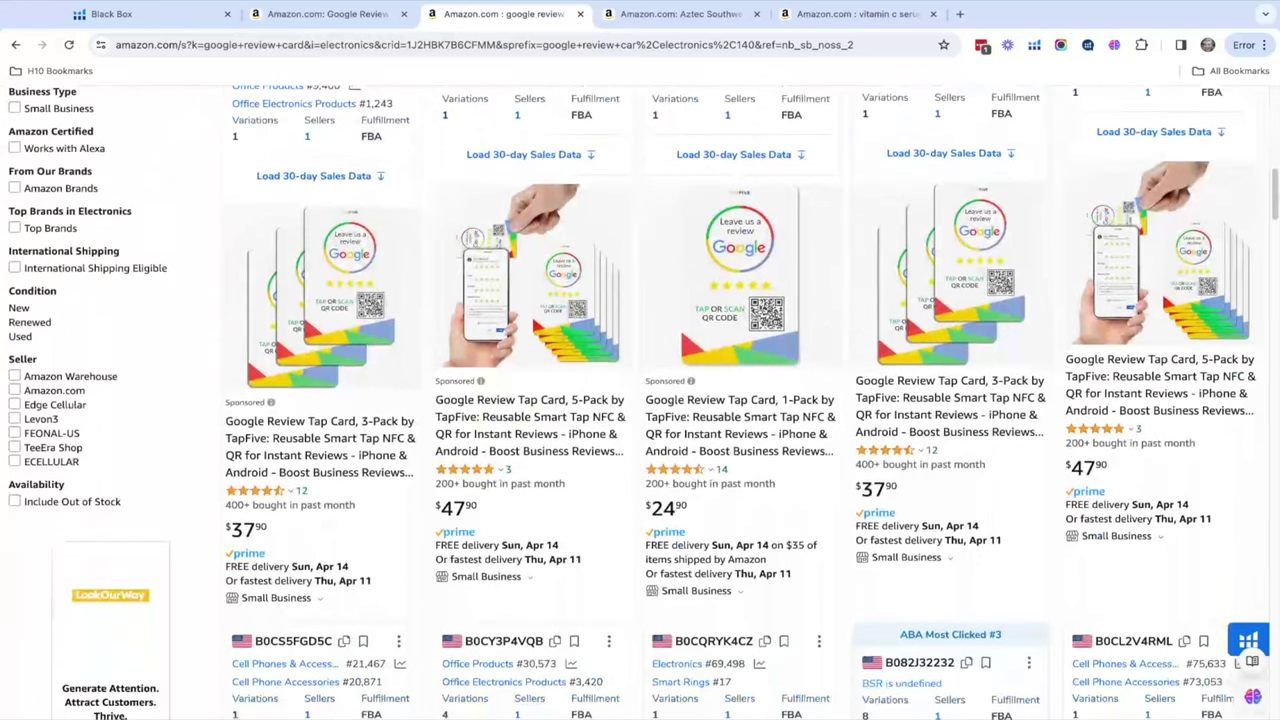
scroll(646, 259, down, 3)
scroll(646, 259, down, 6)
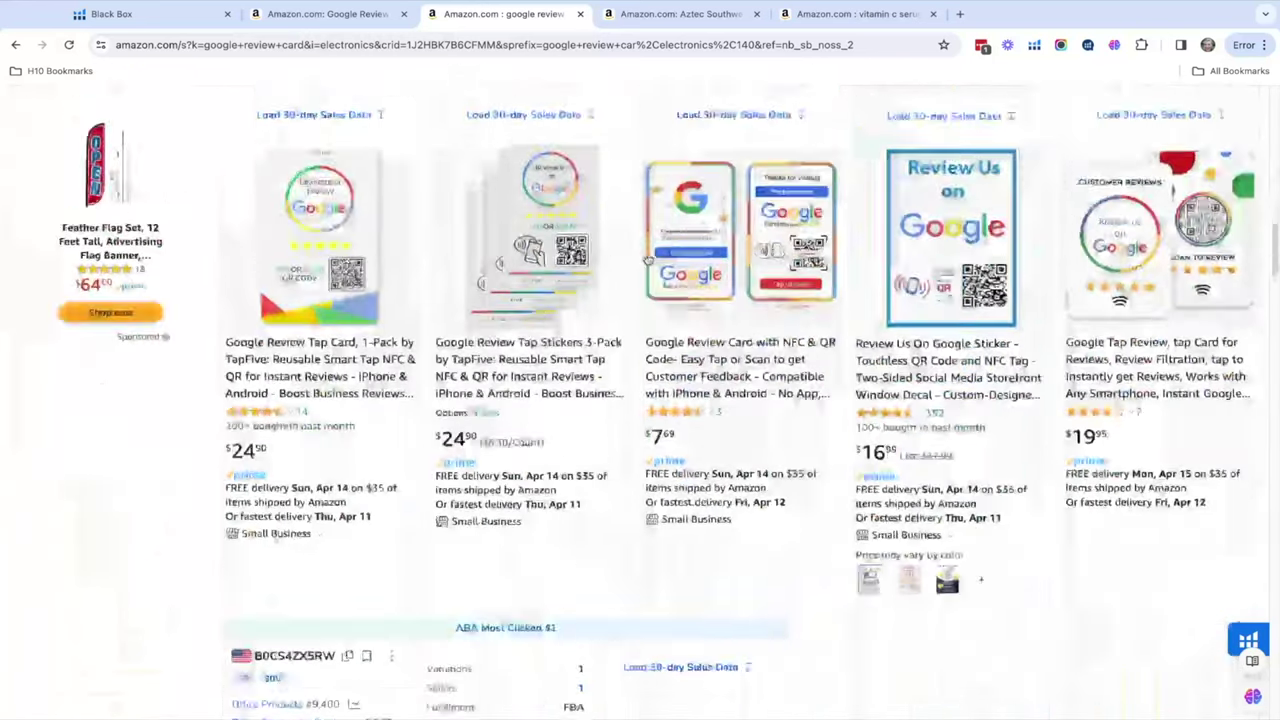
scroll(646, 259, down, 3)
scroll(646, 259, down, 5)
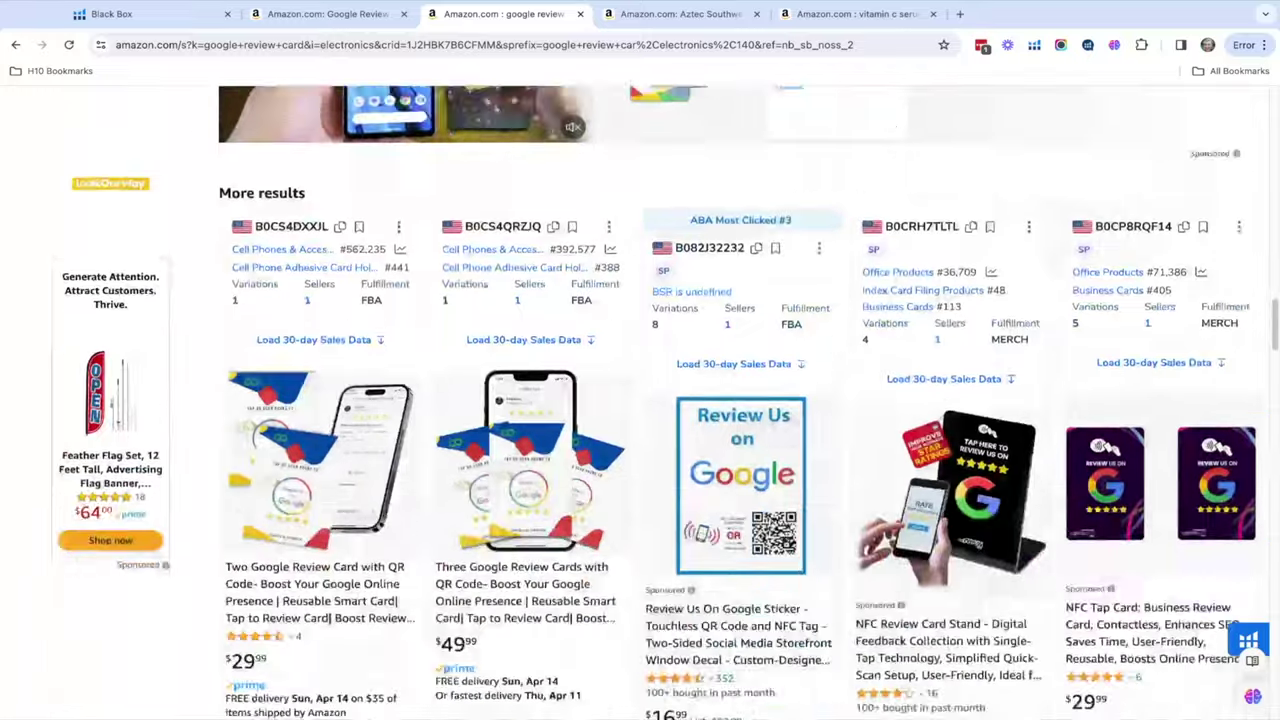
scroll(646, 259, down, 2)
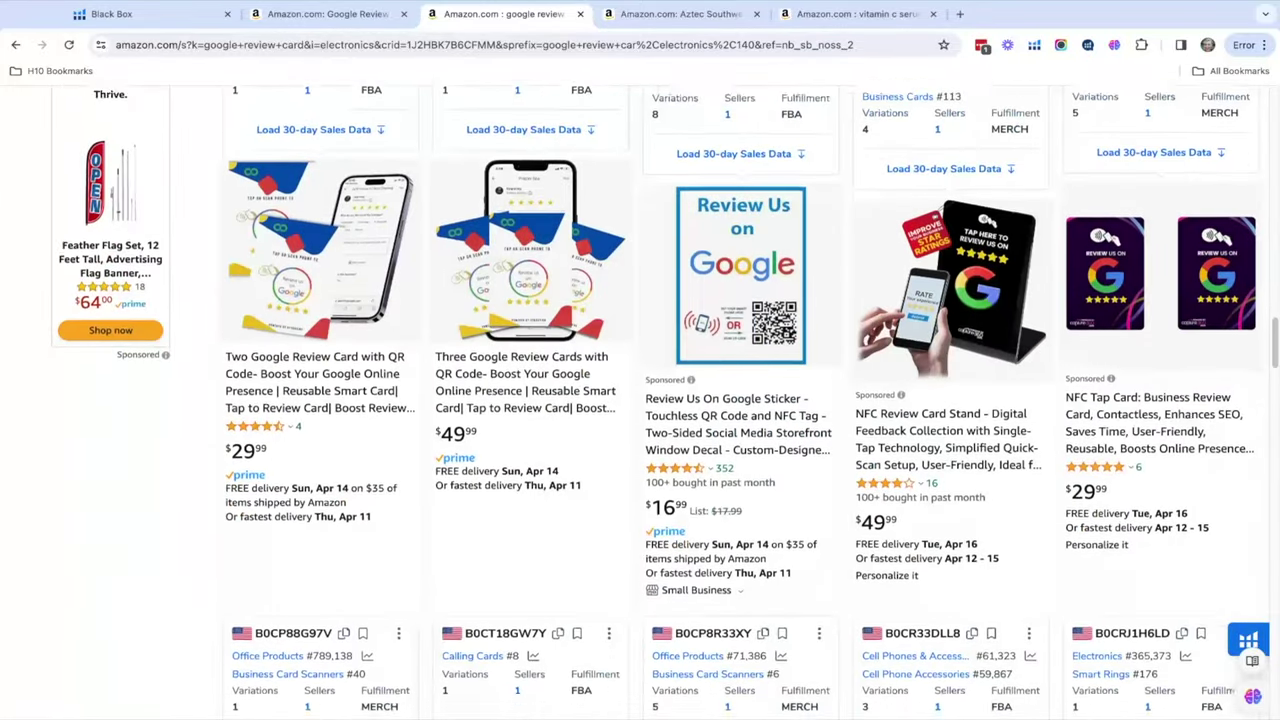
scroll(640, 400, down, 3)
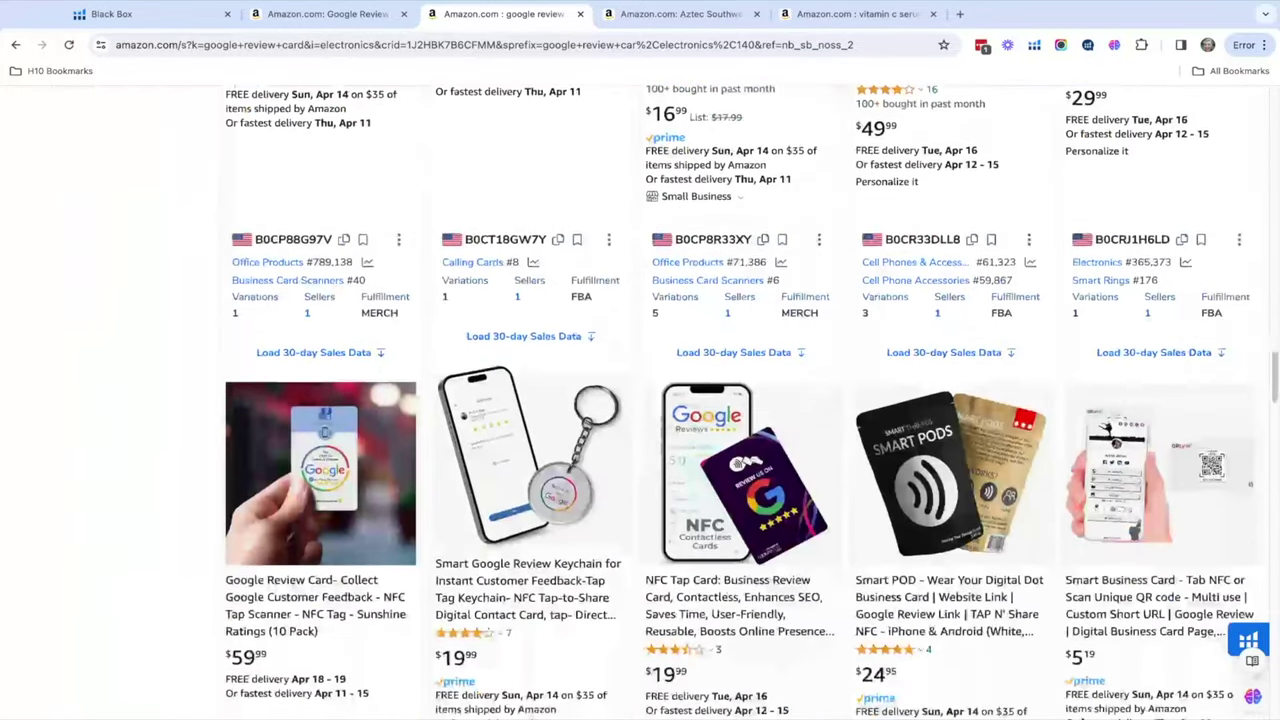
scroll(640, 400, down, 2)
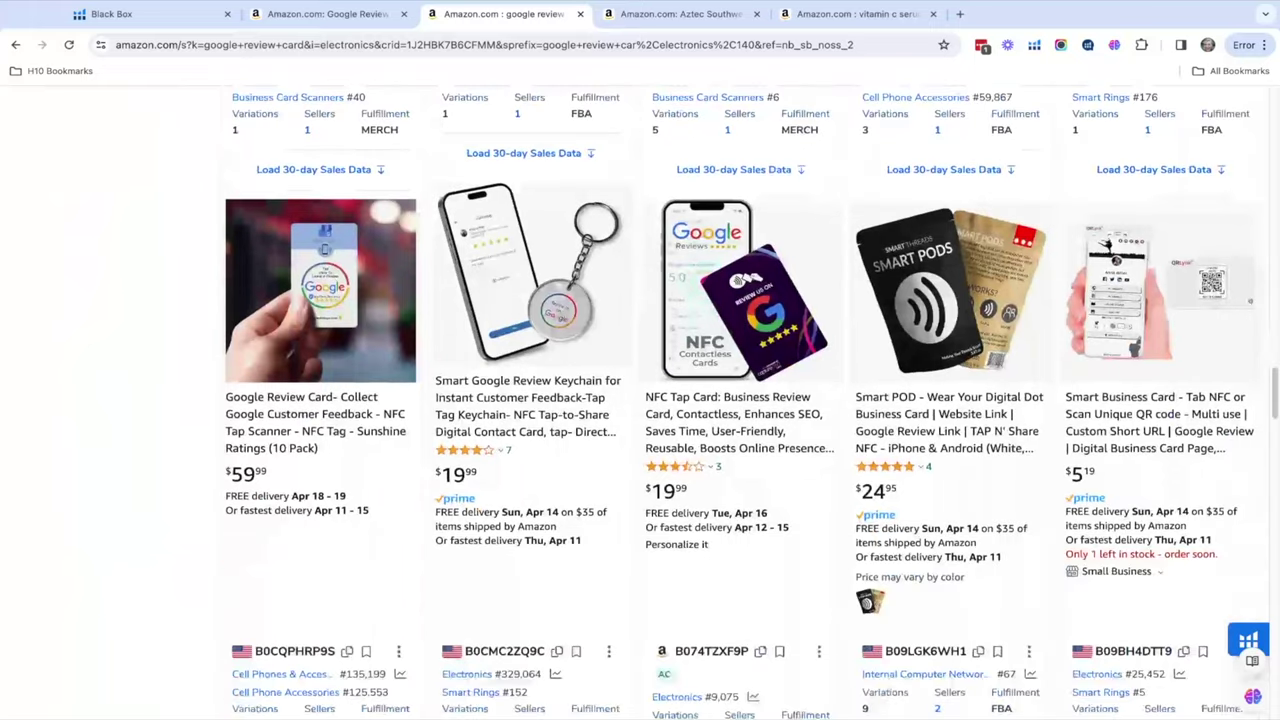
scroll(640, 400, up, 2)
scroll(640, 400, up, 5)
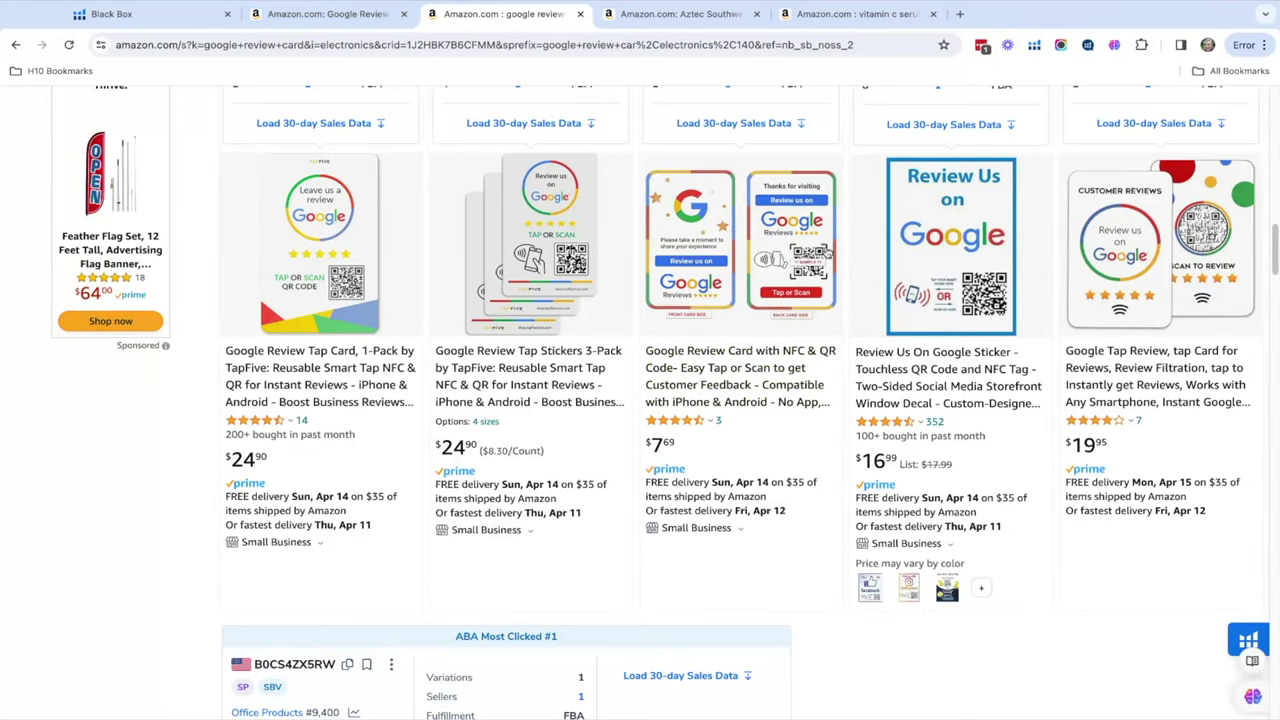
- Run Xray Keywords on the "google review card" results and review the keywords' search volumes and competing products
scroll(737, 372, up, 15)
scroll(790, 297, up, 1)
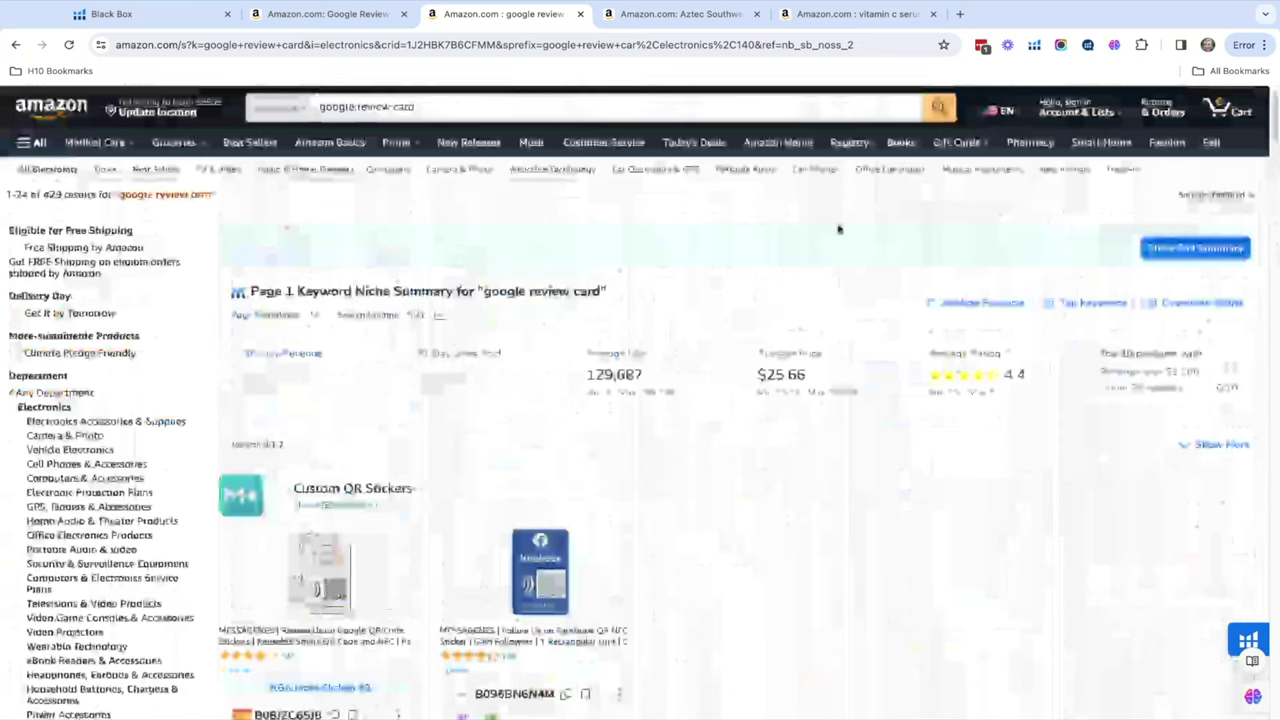
click(1034, 46)
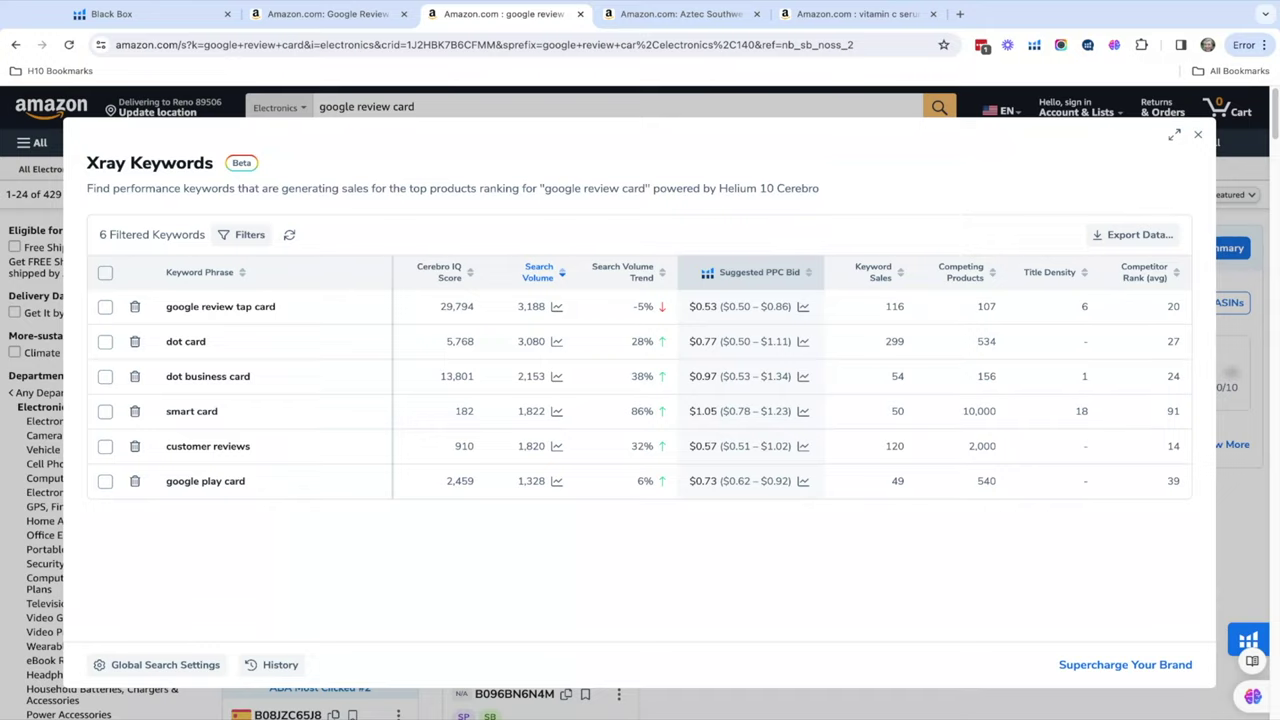
- Duplicate the Google review card results in another browser tab and search there for "dot card"
key(alt+Return)
click(524, 20)
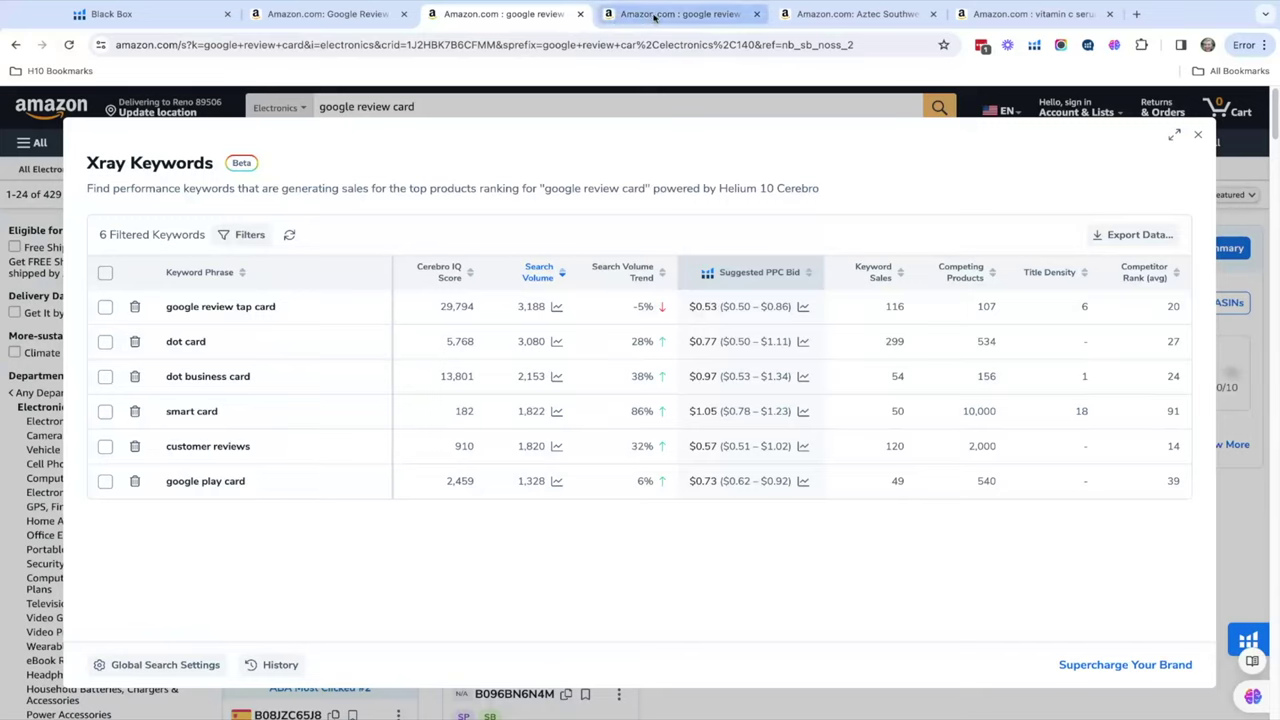
click(715, 18)
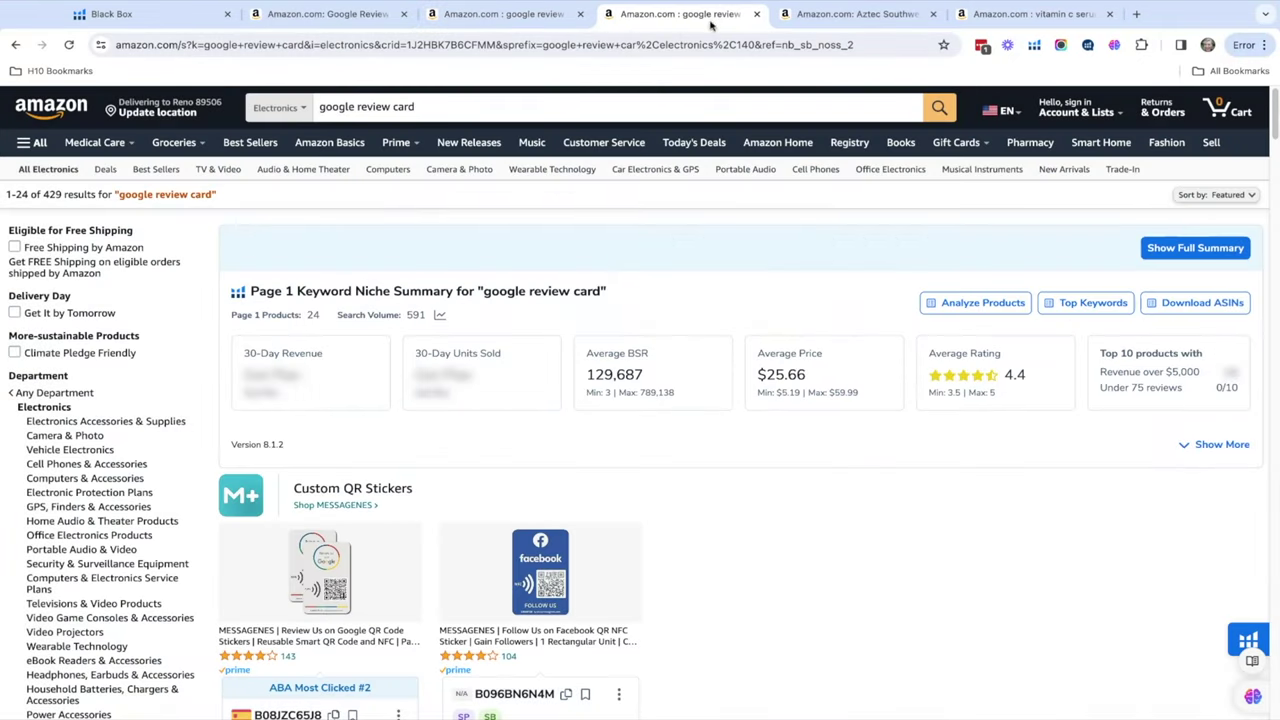
click(453, 115)
double_click(453, 115)
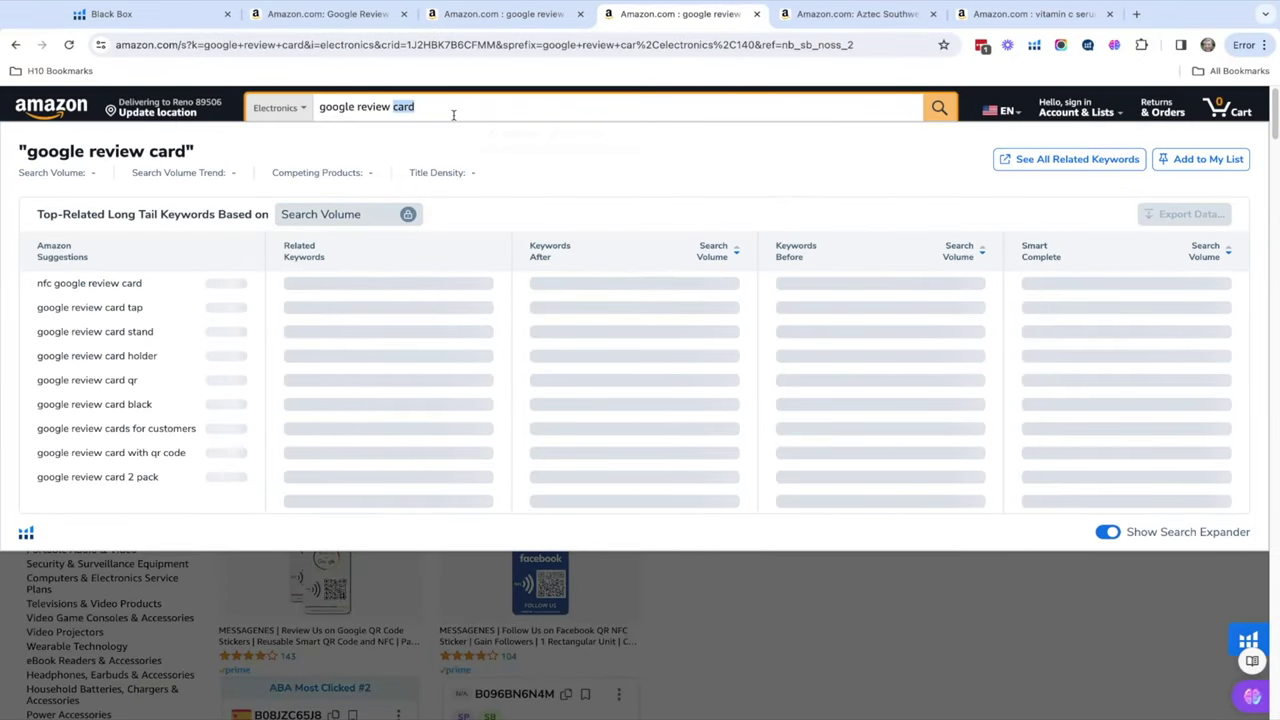
triple_click(453, 115)
text(dot card)
key(Return)
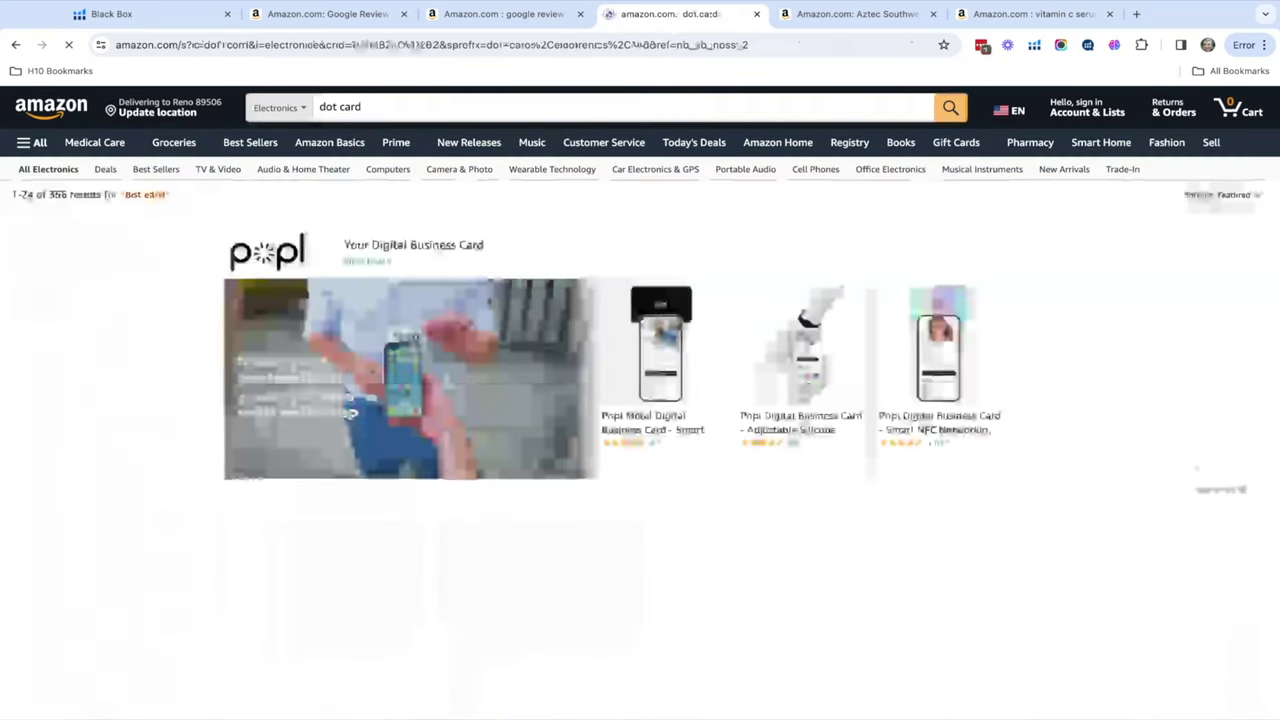
- Examine the dot card search results for digital business card brands, prices, review counts and recent purchases
scroll(677, 251, down, 4)
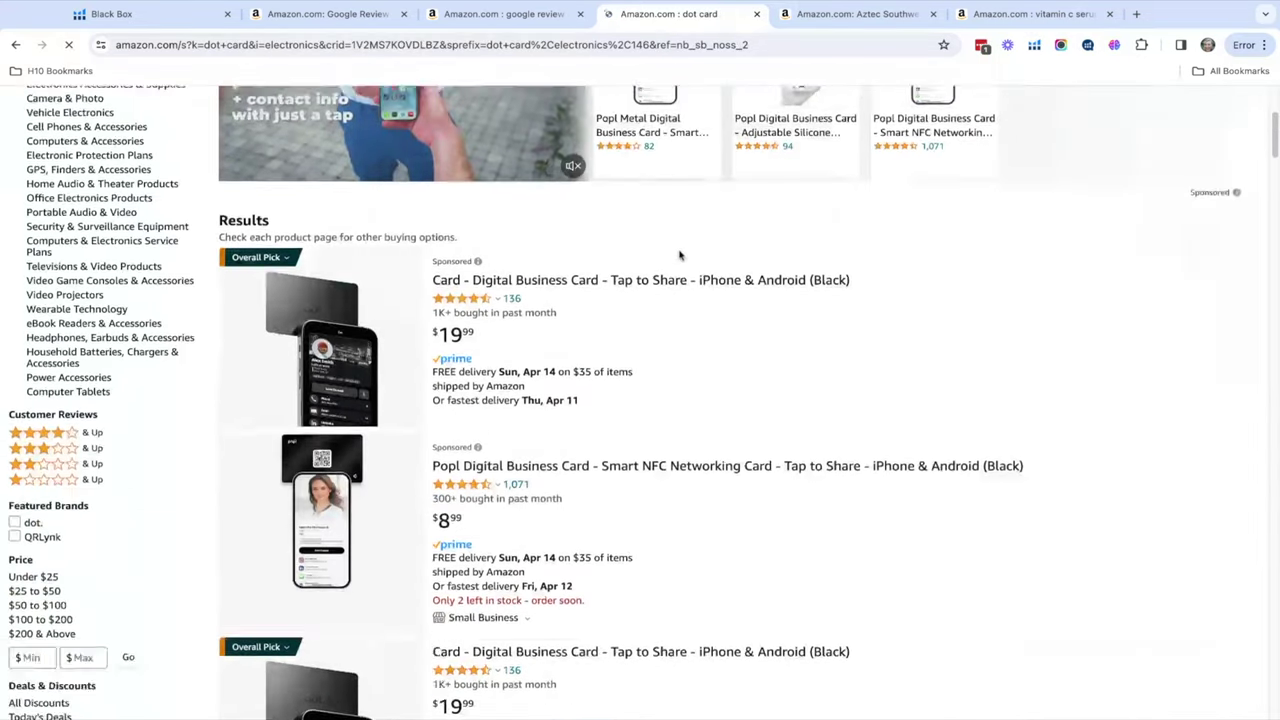
scroll(677, 254, down, 5)
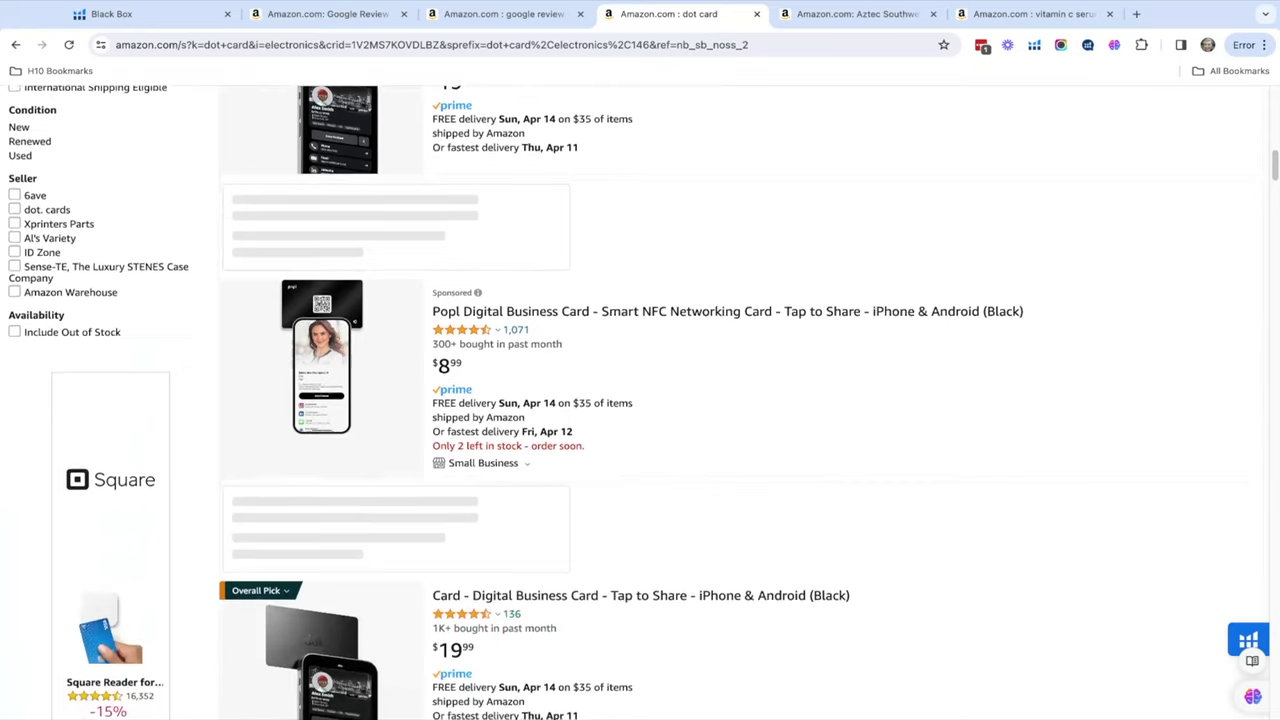
scroll(677, 254, down, 1)
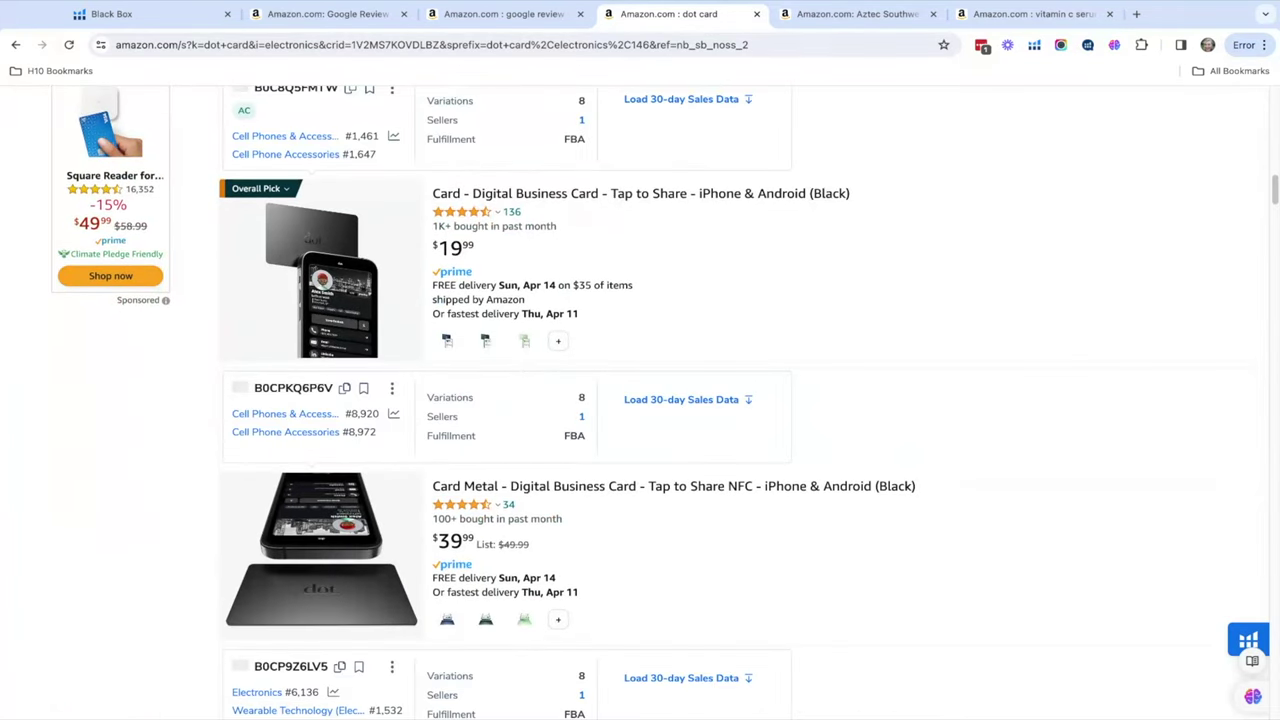
scroll(677, 254, down, 3)
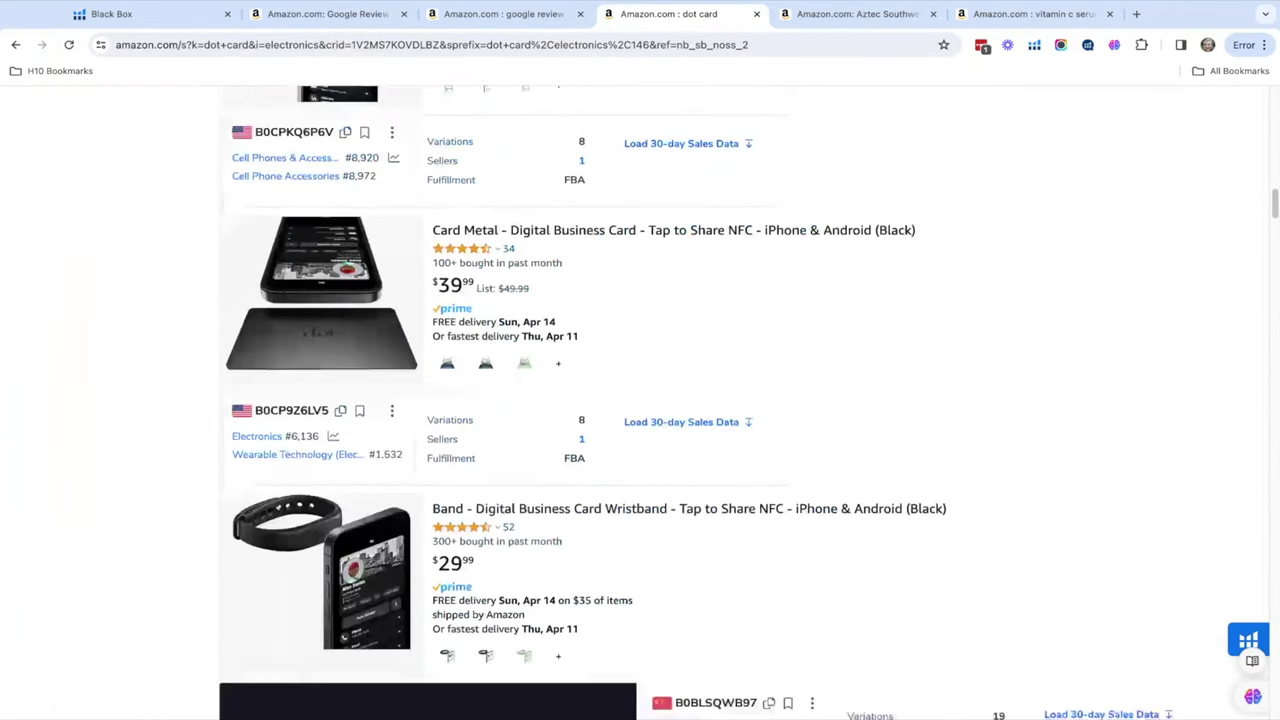
scroll(677, 254, down, 1)
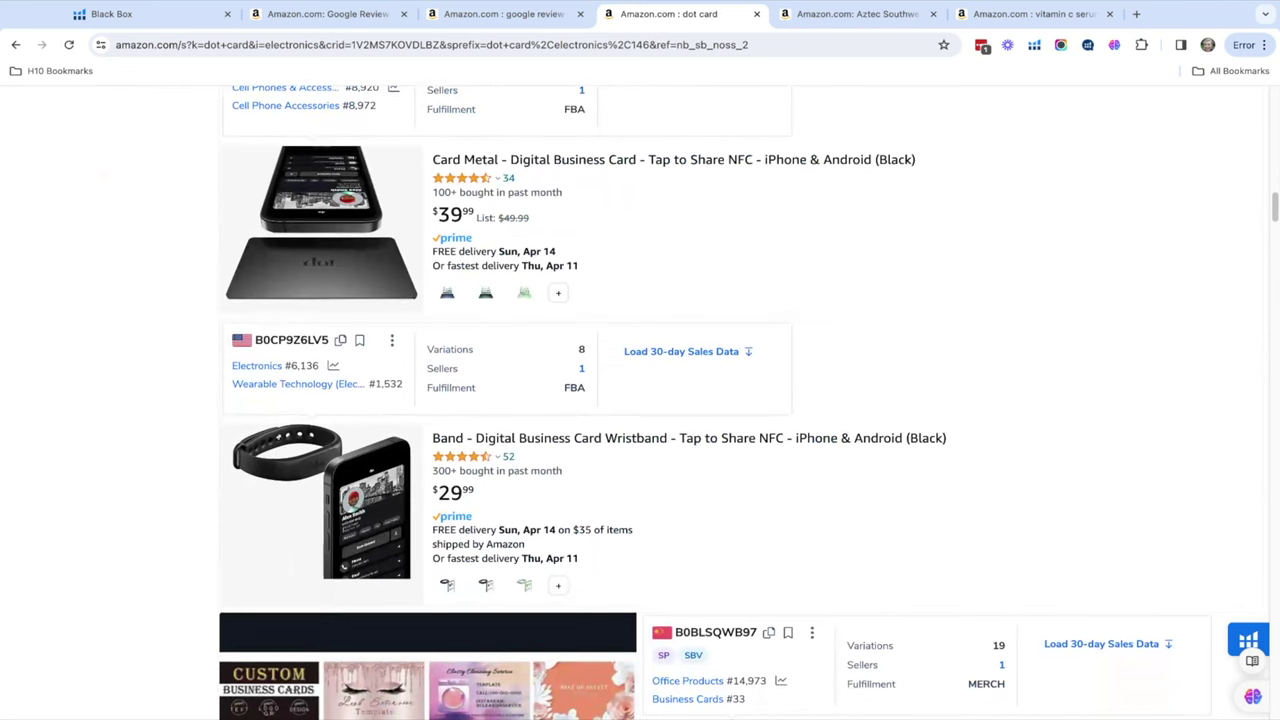
scroll(677, 254, down, 7)
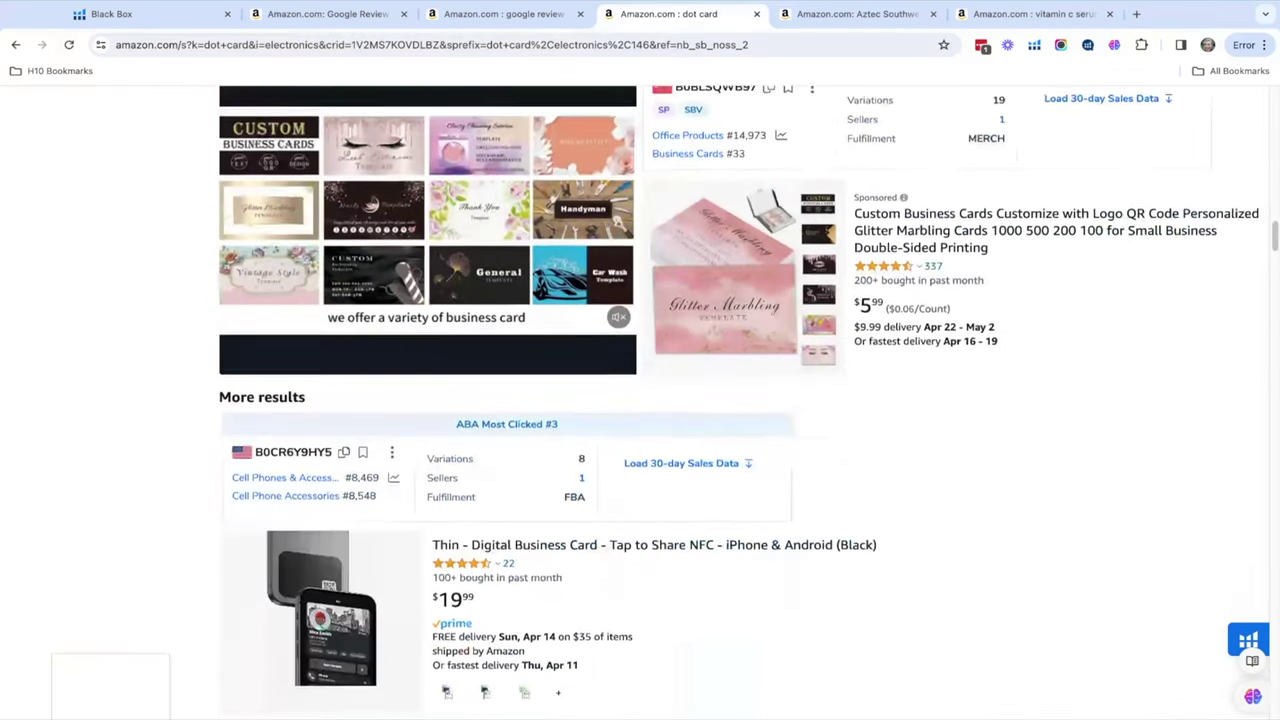
scroll(532, 402, down, 2)
scroll(532, 402, down, 3)
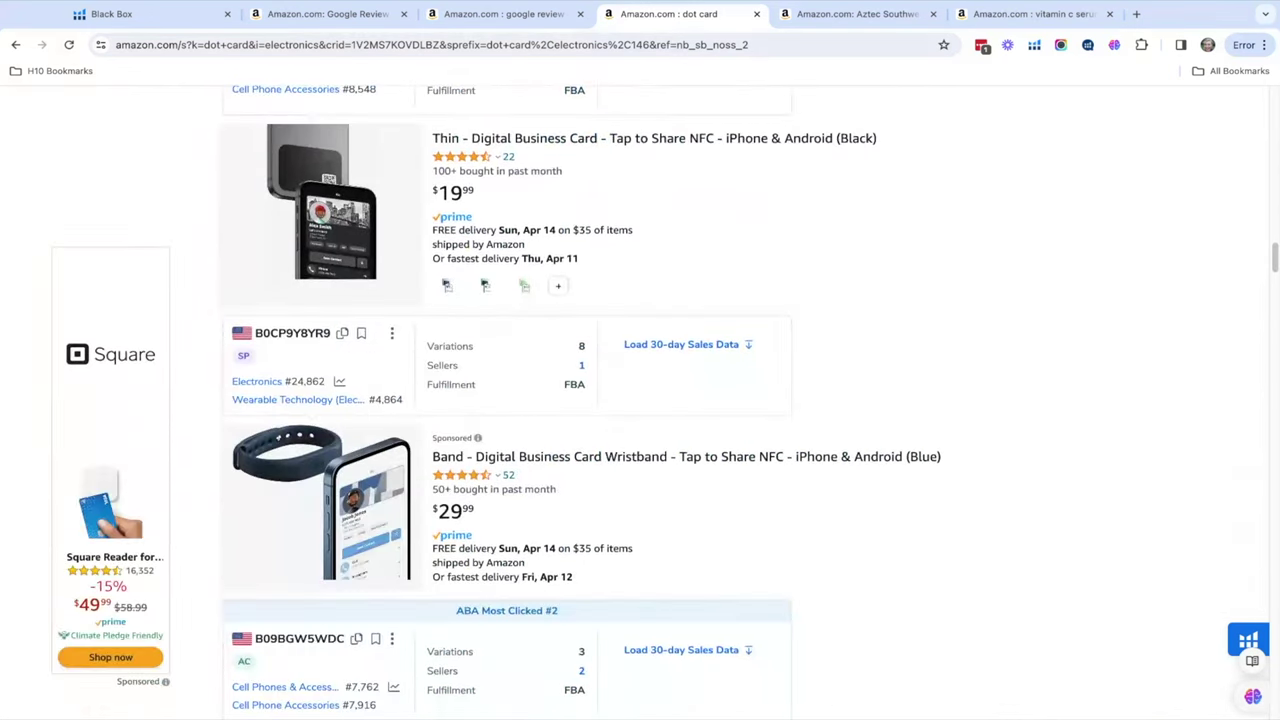
scroll(532, 402, up, 6)
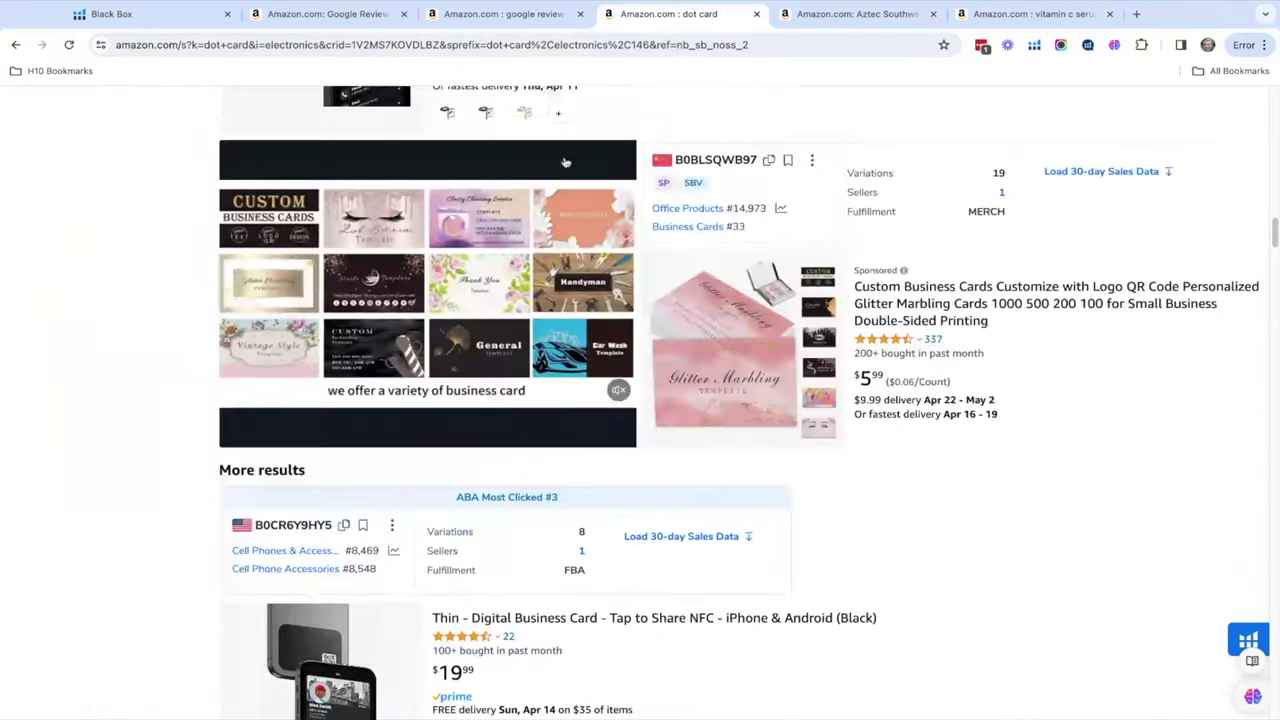
- Return to the Google review card results, recheck the Xray Keywords list and close it
click(522, 15)
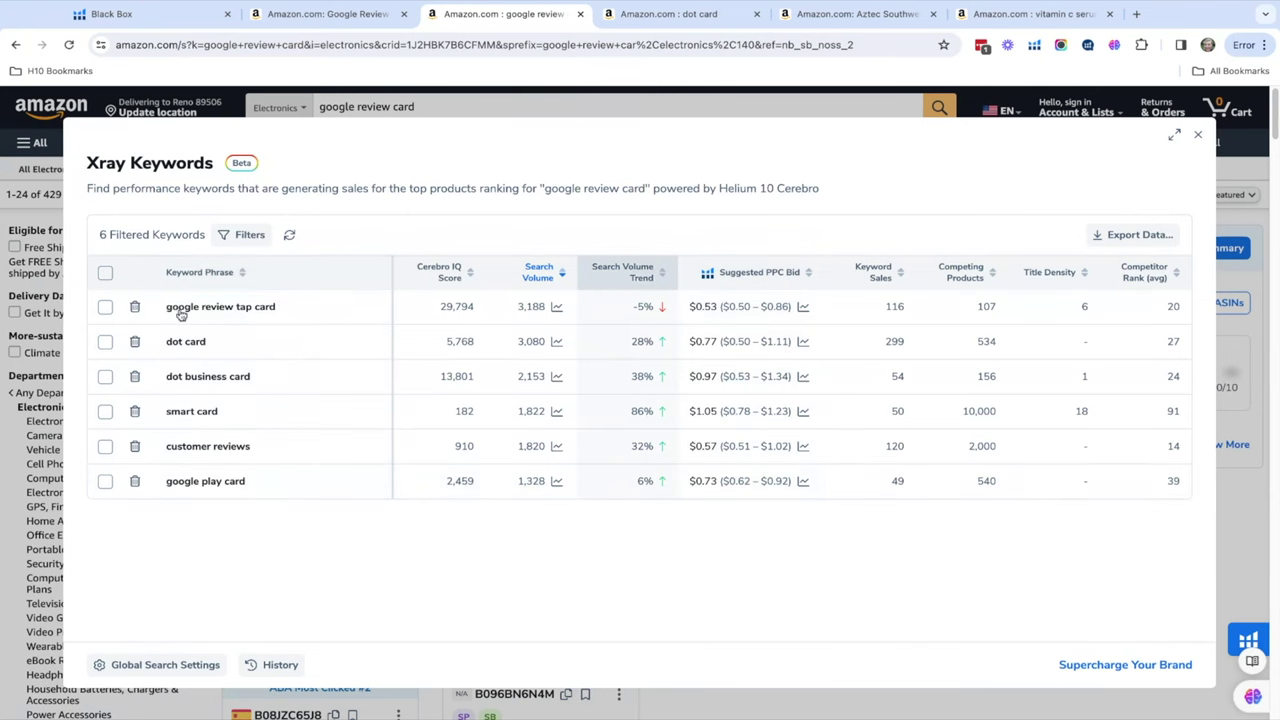
click(1198, 136)
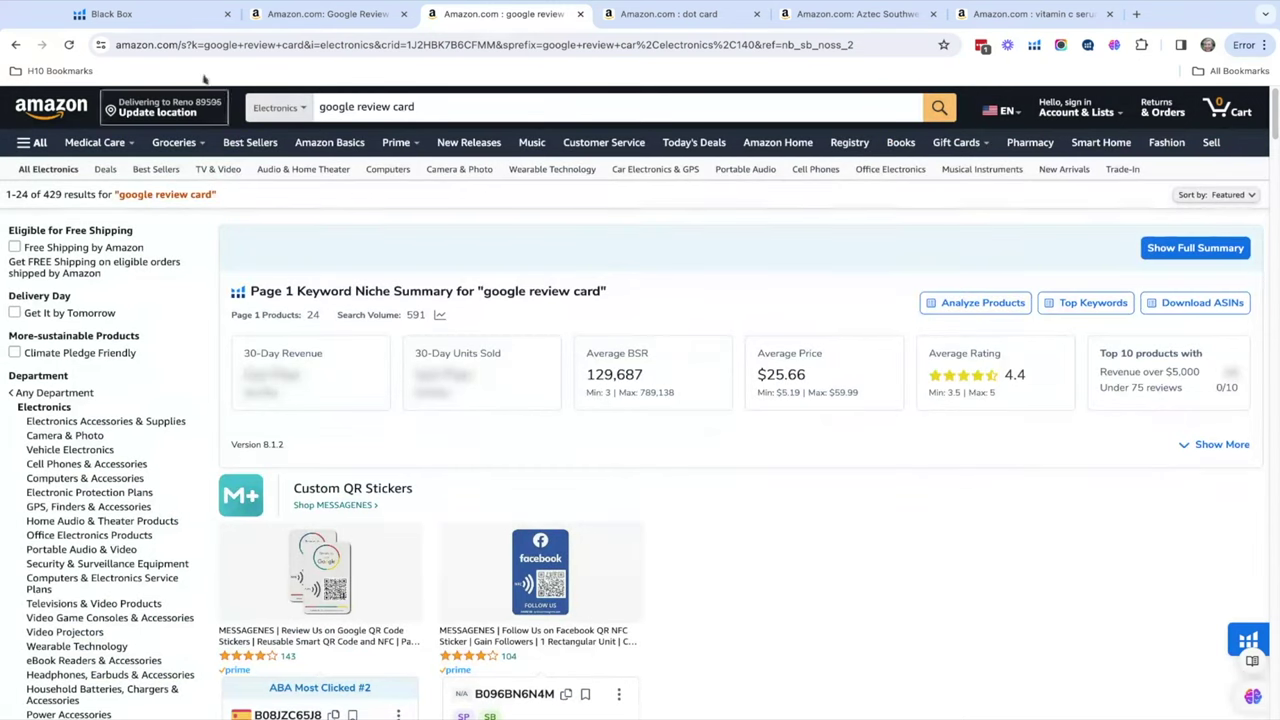
- Switch back to Black Box and look over Helium 10's keyword research tools, including Magnet
click(190, 16)
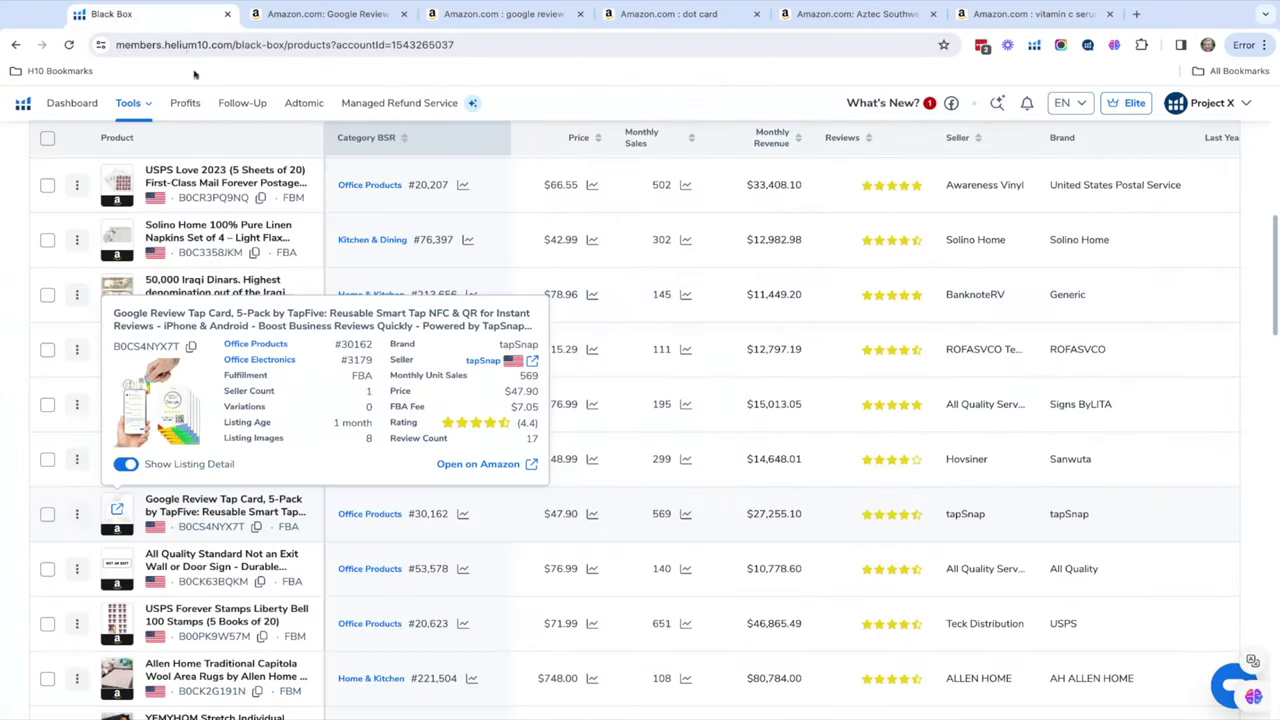
click(148, 106)
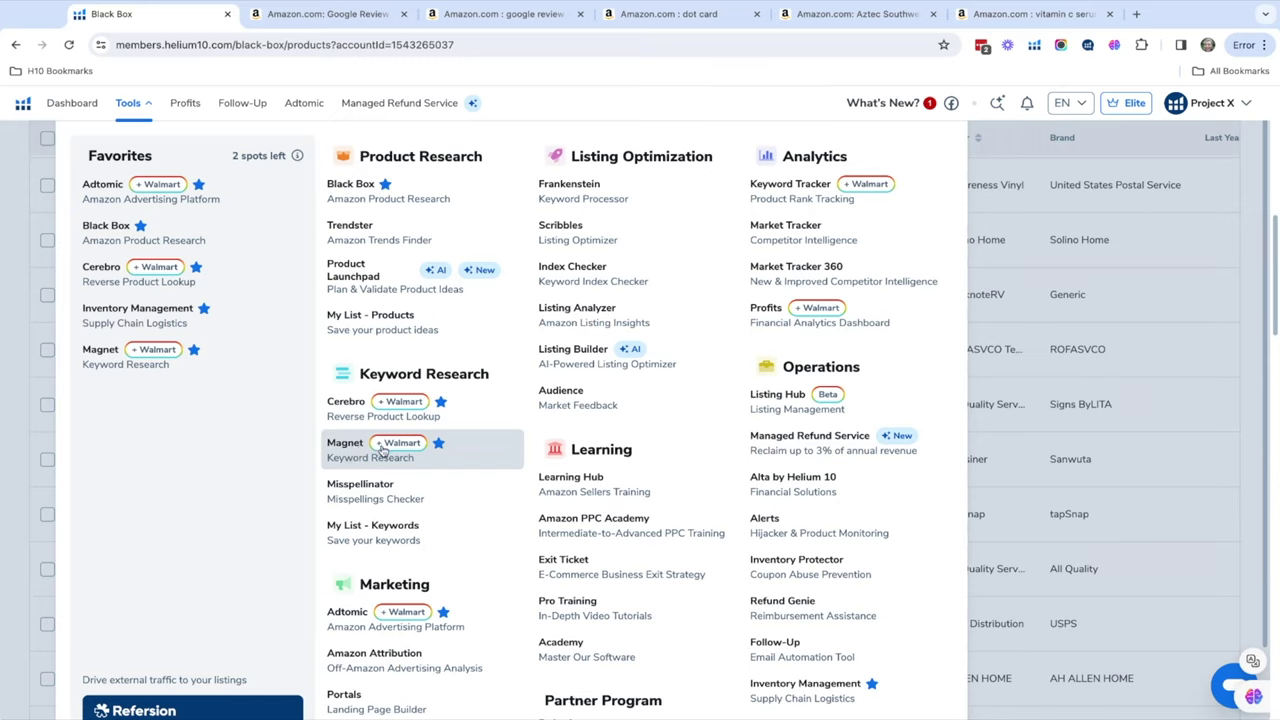
click(18, 204)
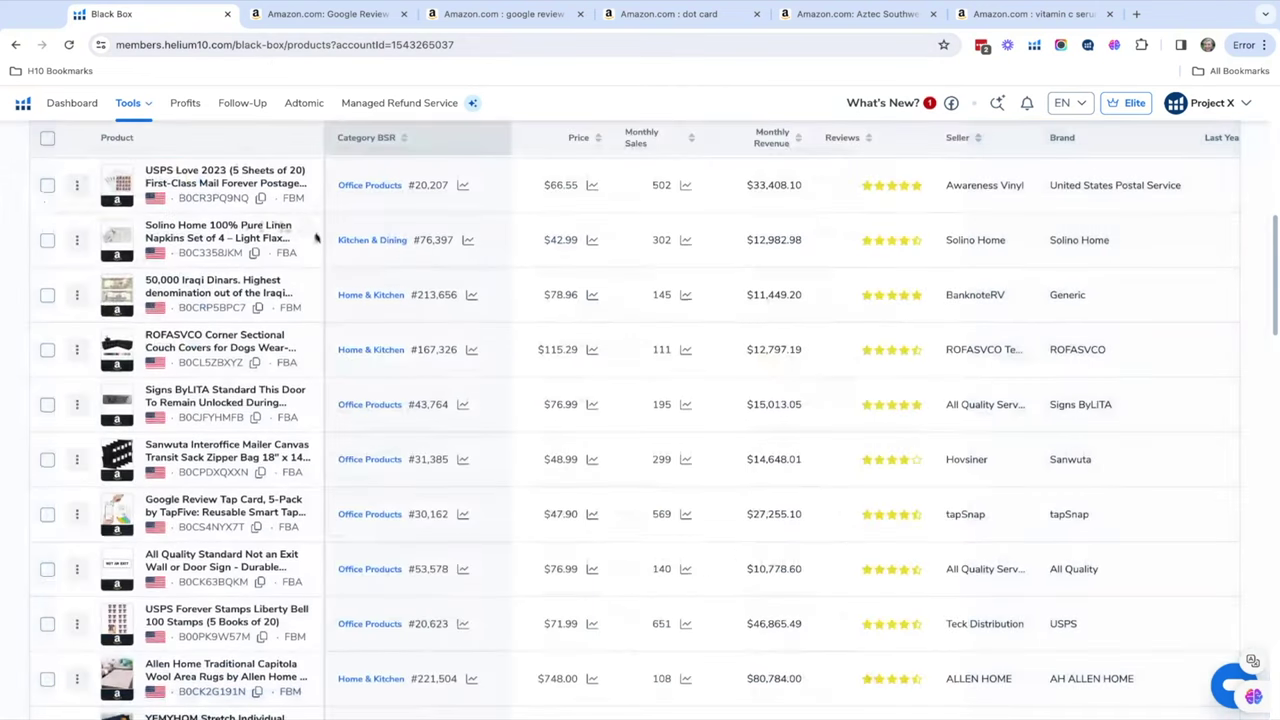
- Review the Black Box product results and switch to the Aztec Southwest Table Runner listing on Amazon
scroll(316, 238, up, 3)
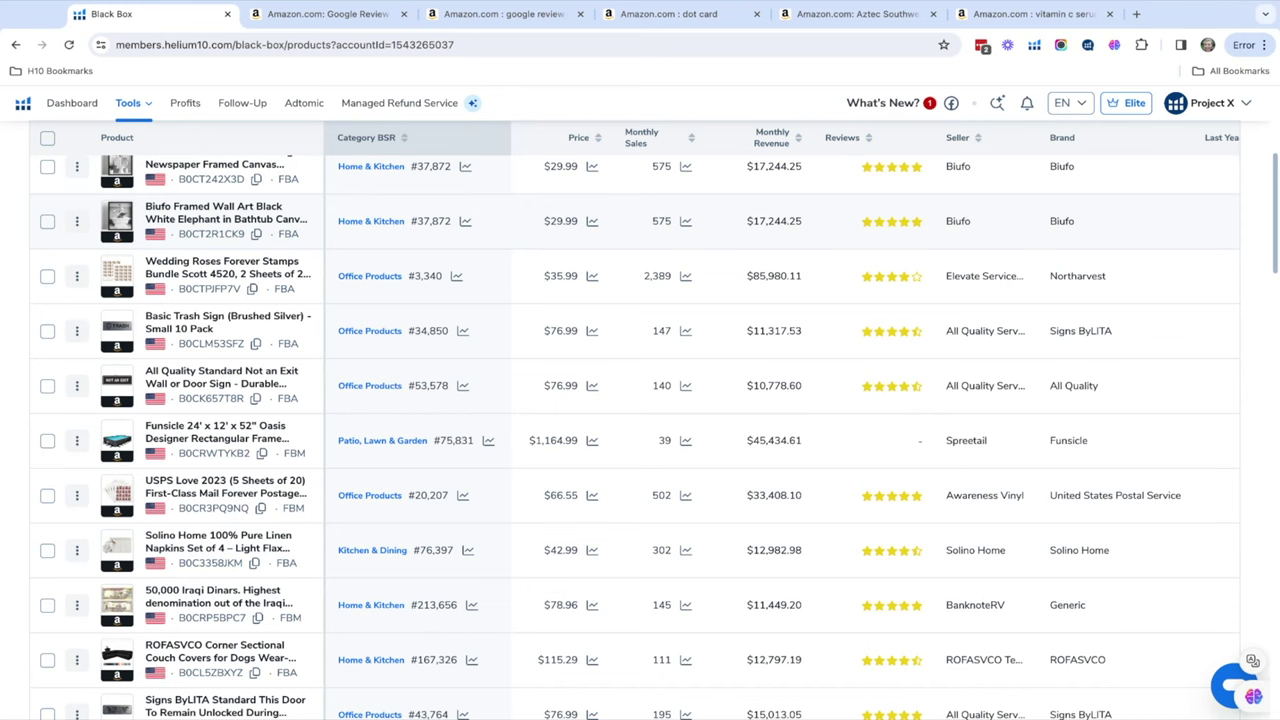
scroll(640, 420, up, 2)
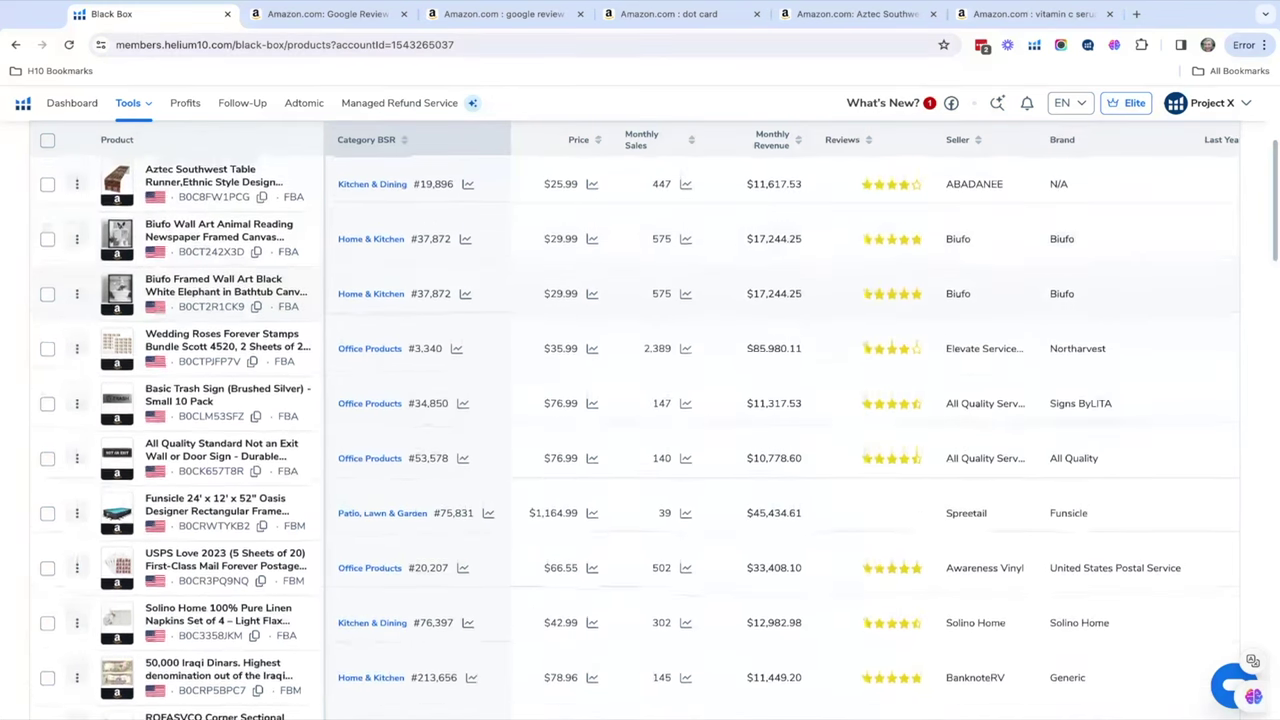
scroll(640, 420, down, 1)
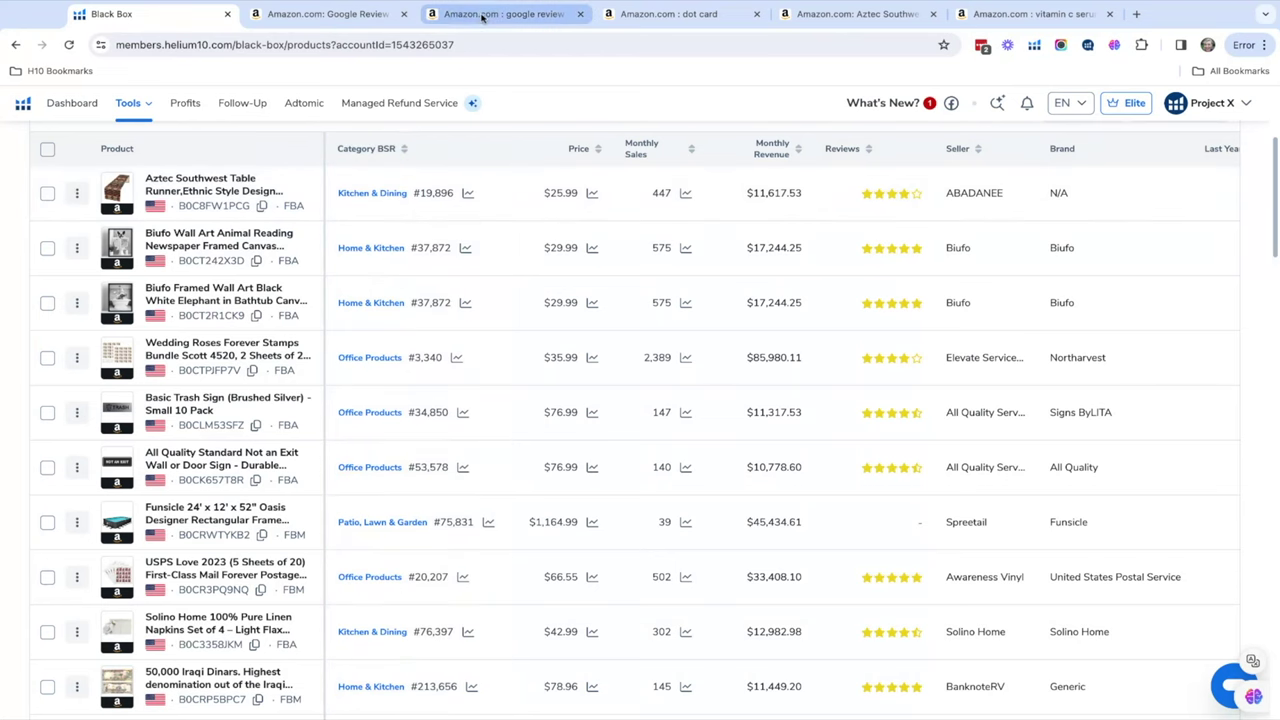
click(818, 16)
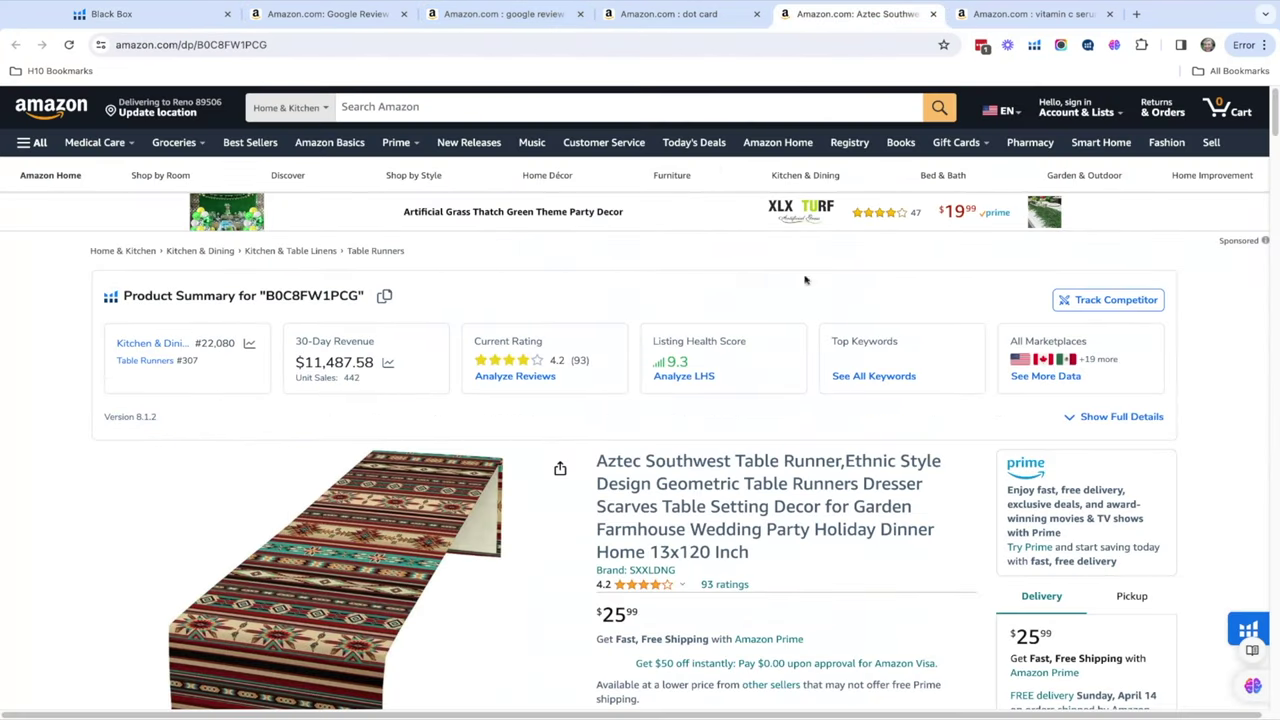
- Open Helium 10's Review Insights for the Aztec Southwest Table Runner listing, check it and close it
mouse_move(530, 530)
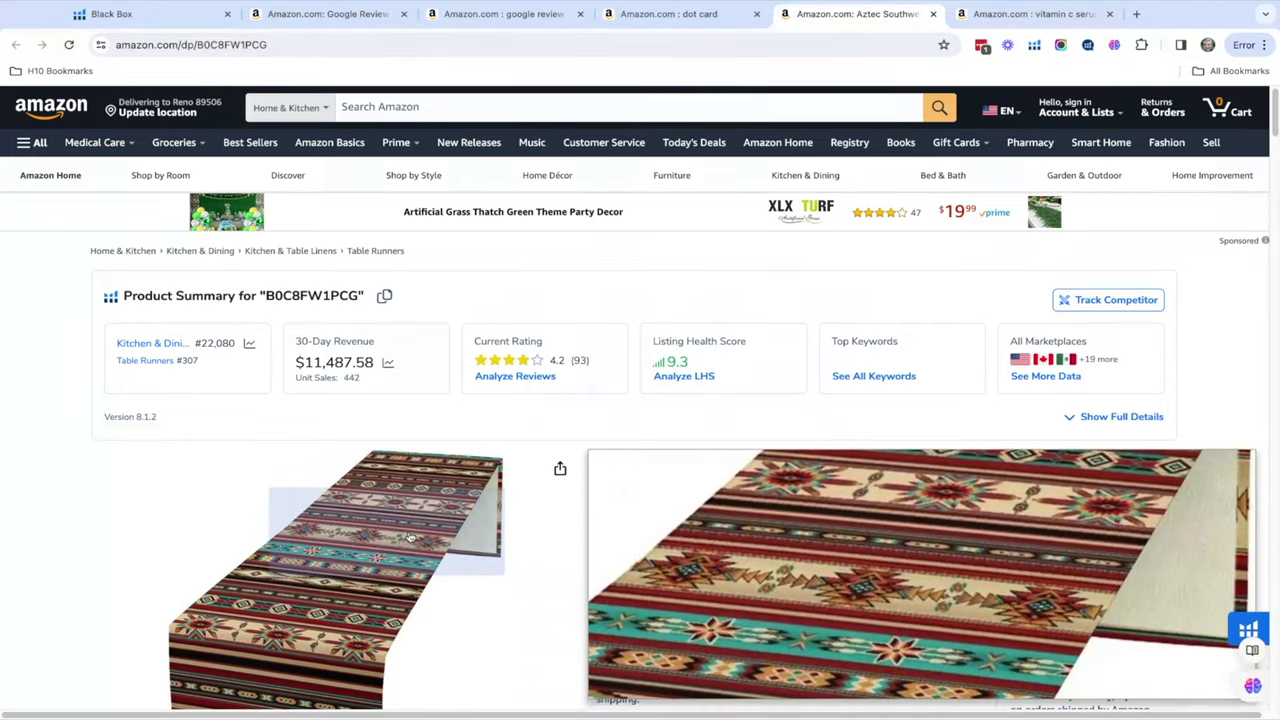
scroll(540, 480, down, 1)
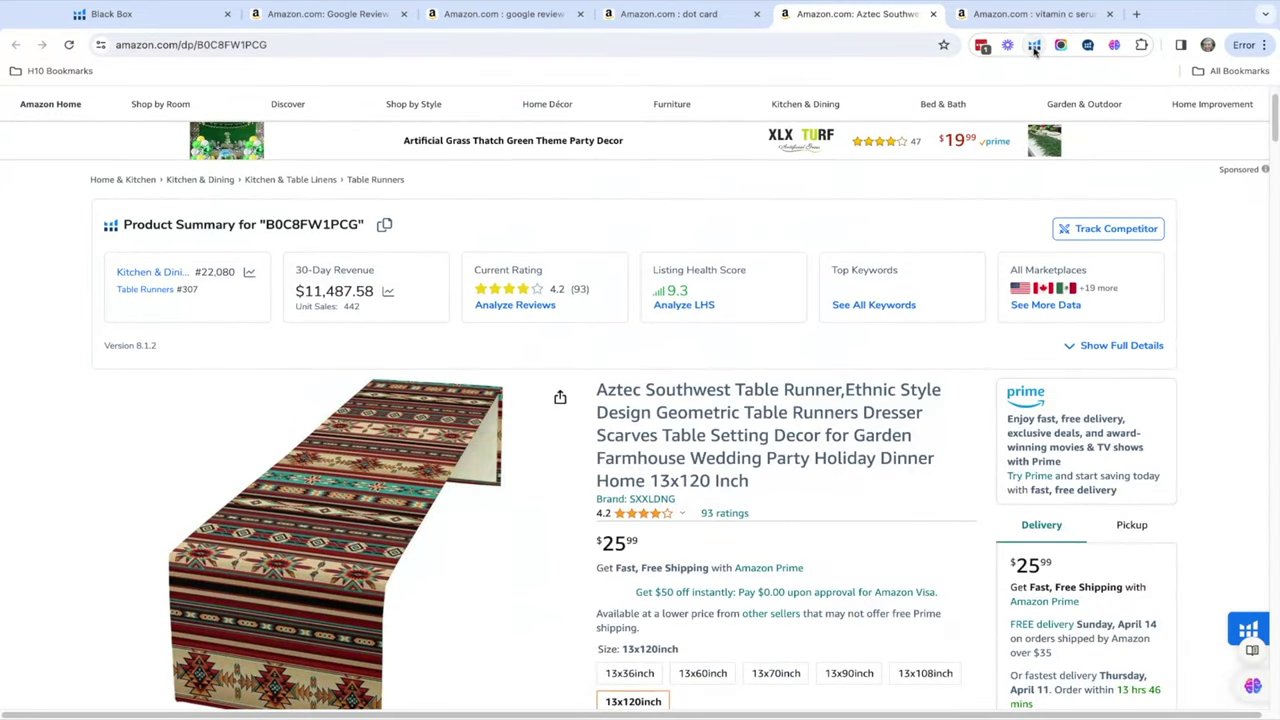
click(1034, 47)
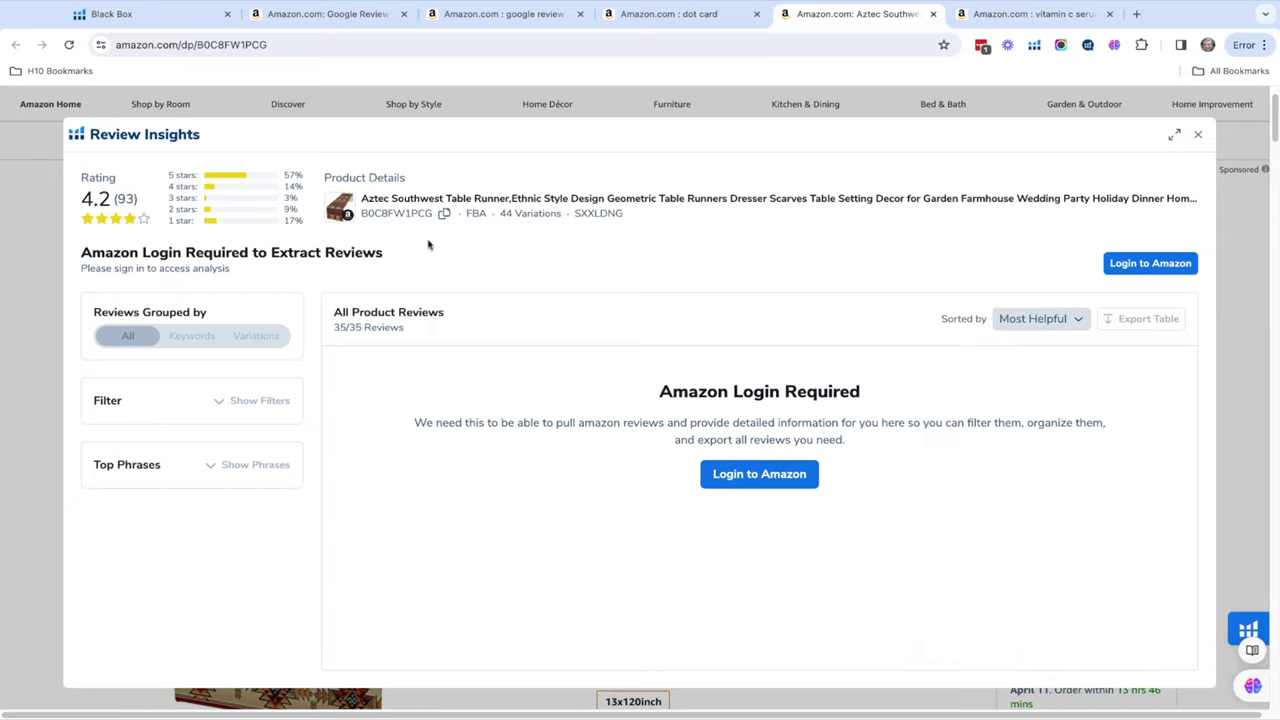
click(1197, 134)
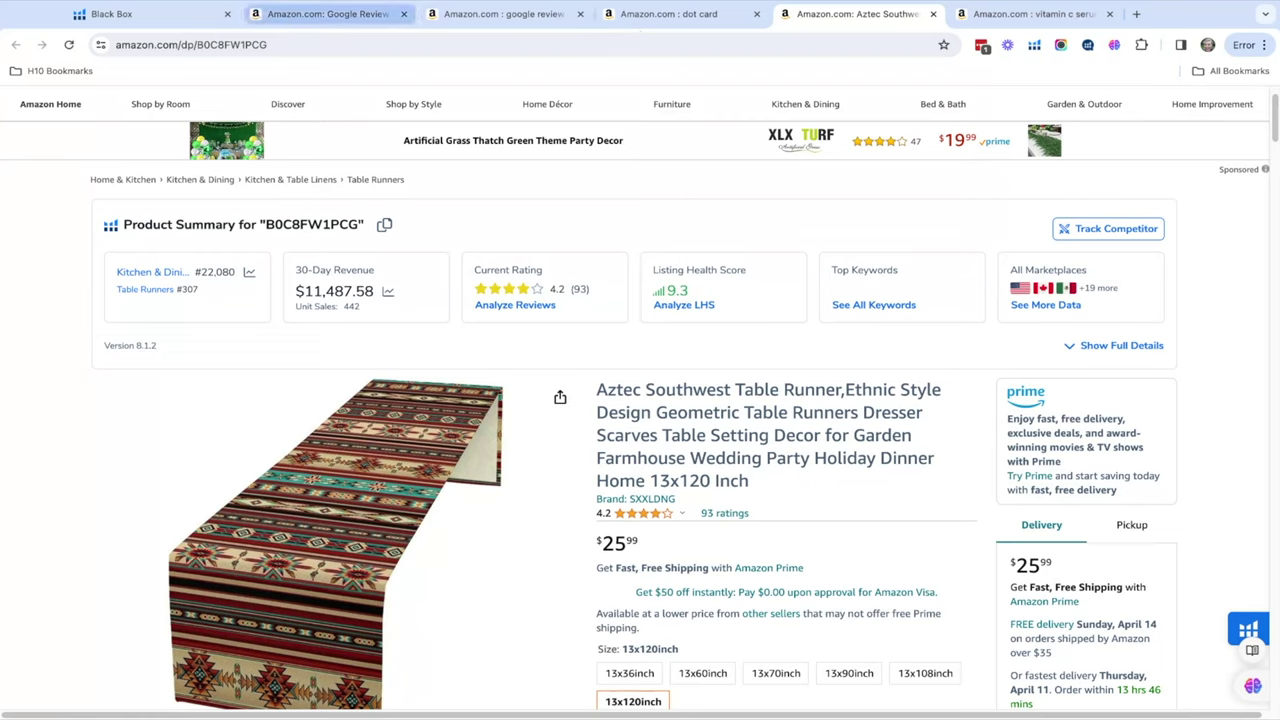
- Switch back to Black Box and open its Product Targeting search
click(176, 20)
scroll(321, 234, up, 3)
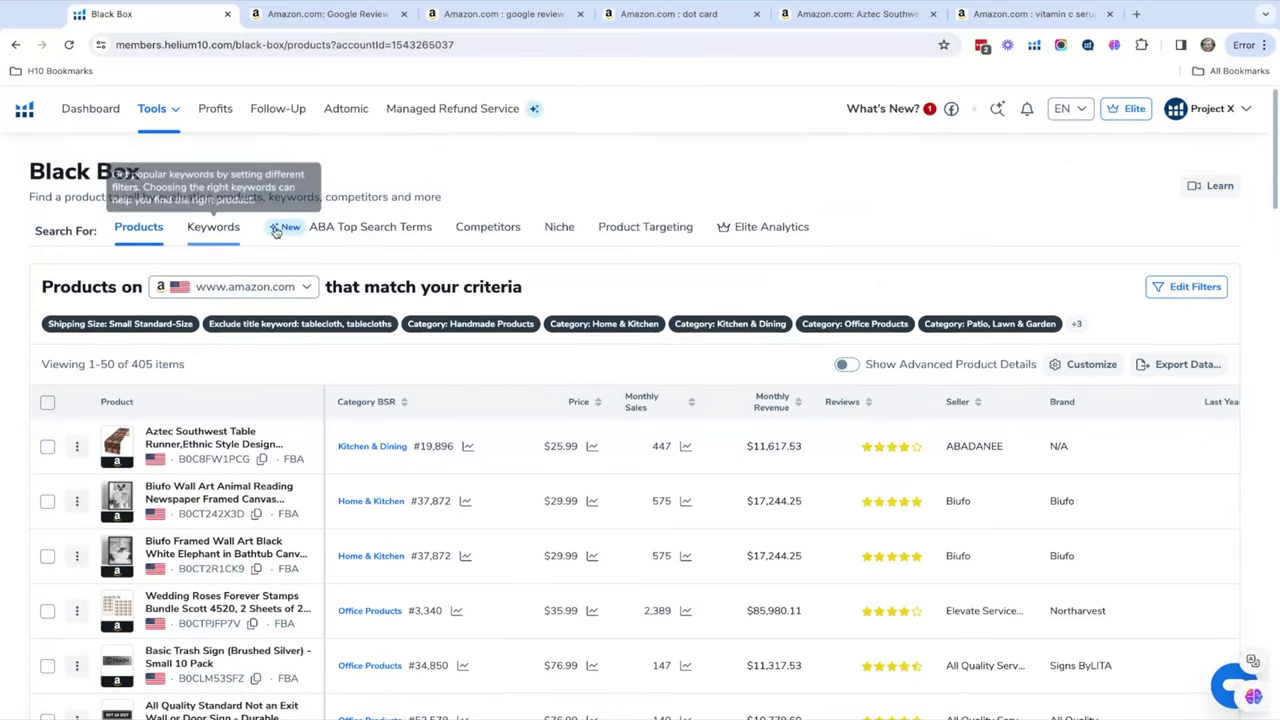
click(637, 236)
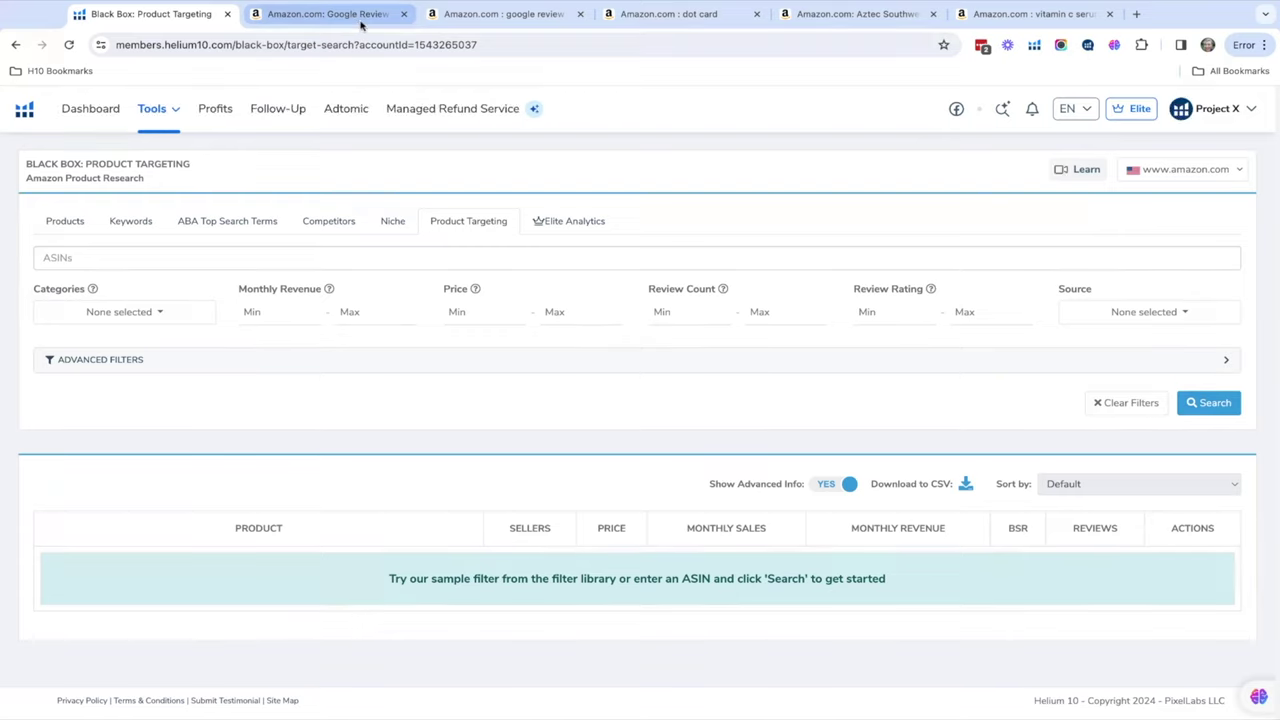
- Switch to the Google Review Tap Card page and search all Amazon departments for "coffin shelf"
click(358, 18)
click(355, 45)
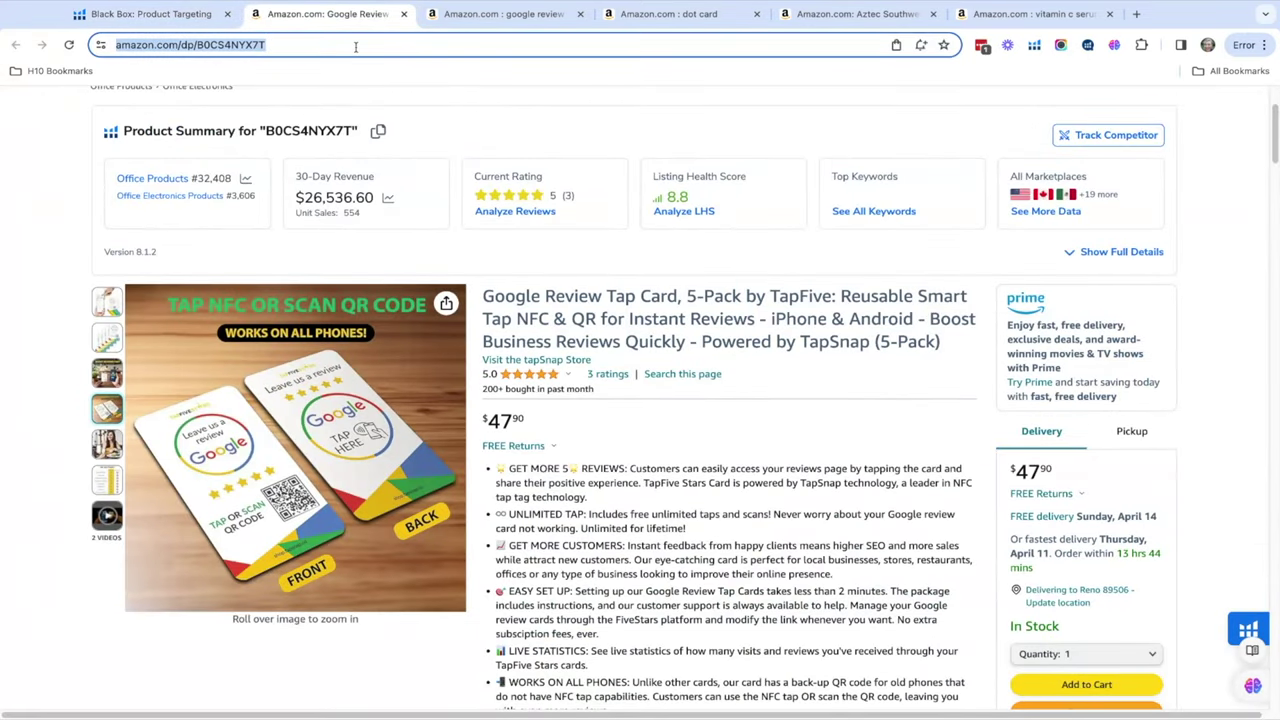
scroll(366, 94, up, 2)
click(366, 107)
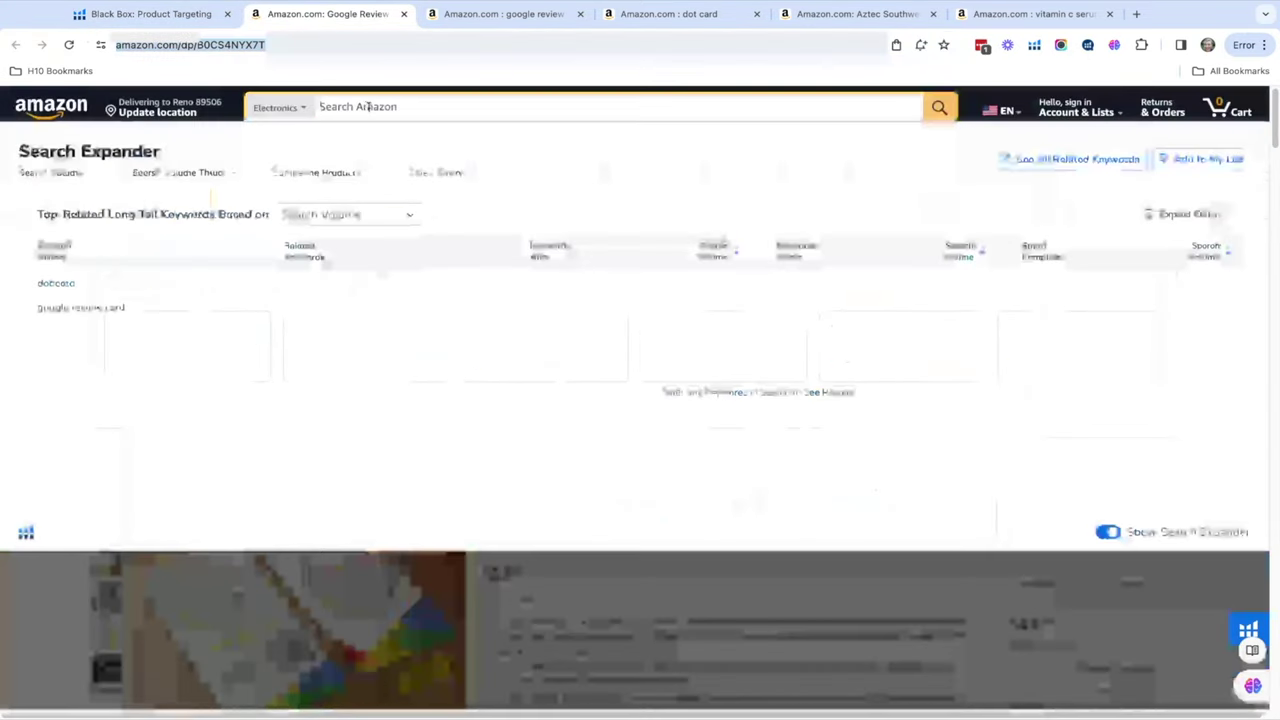
text(coffi)
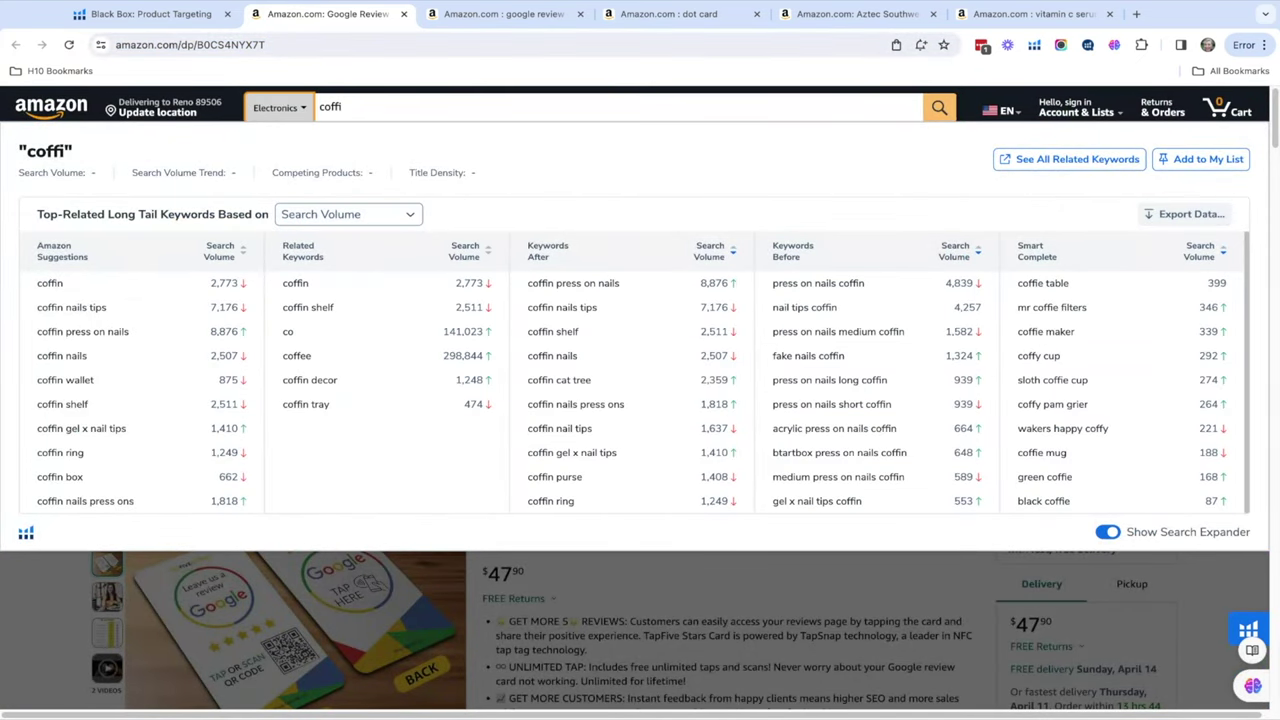
key(Home)
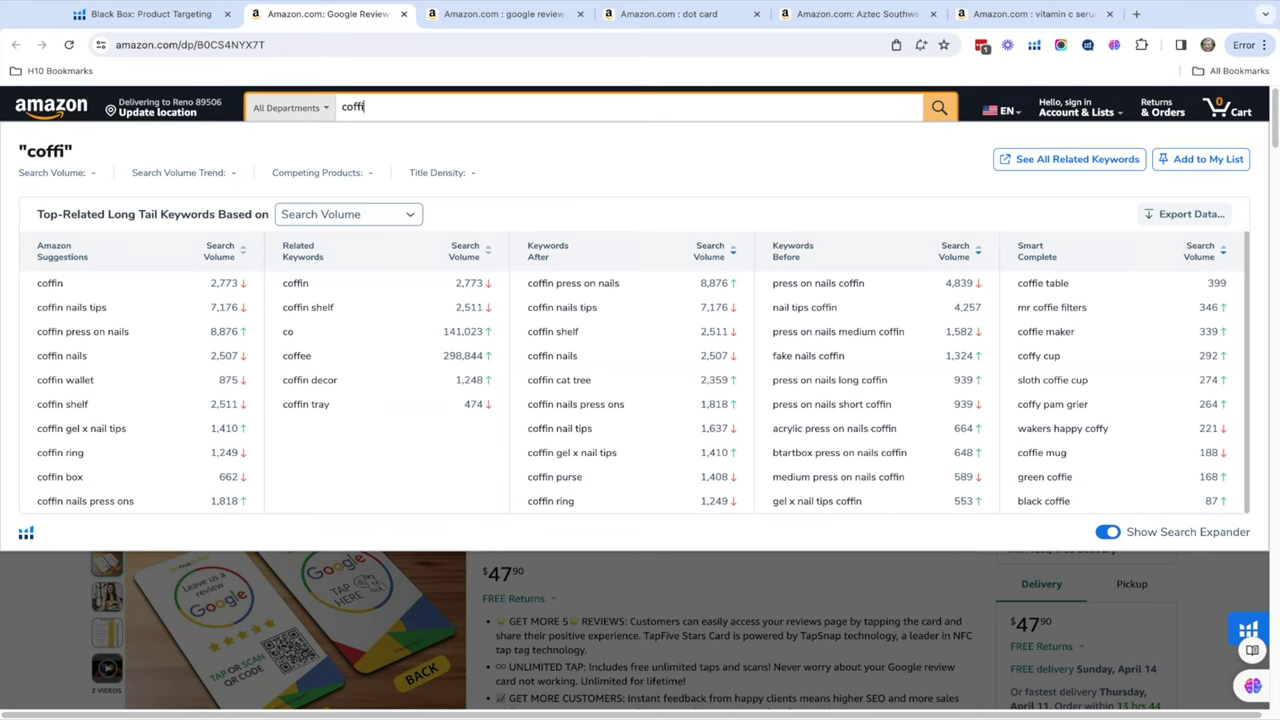
text(n shelf)
key(Return)
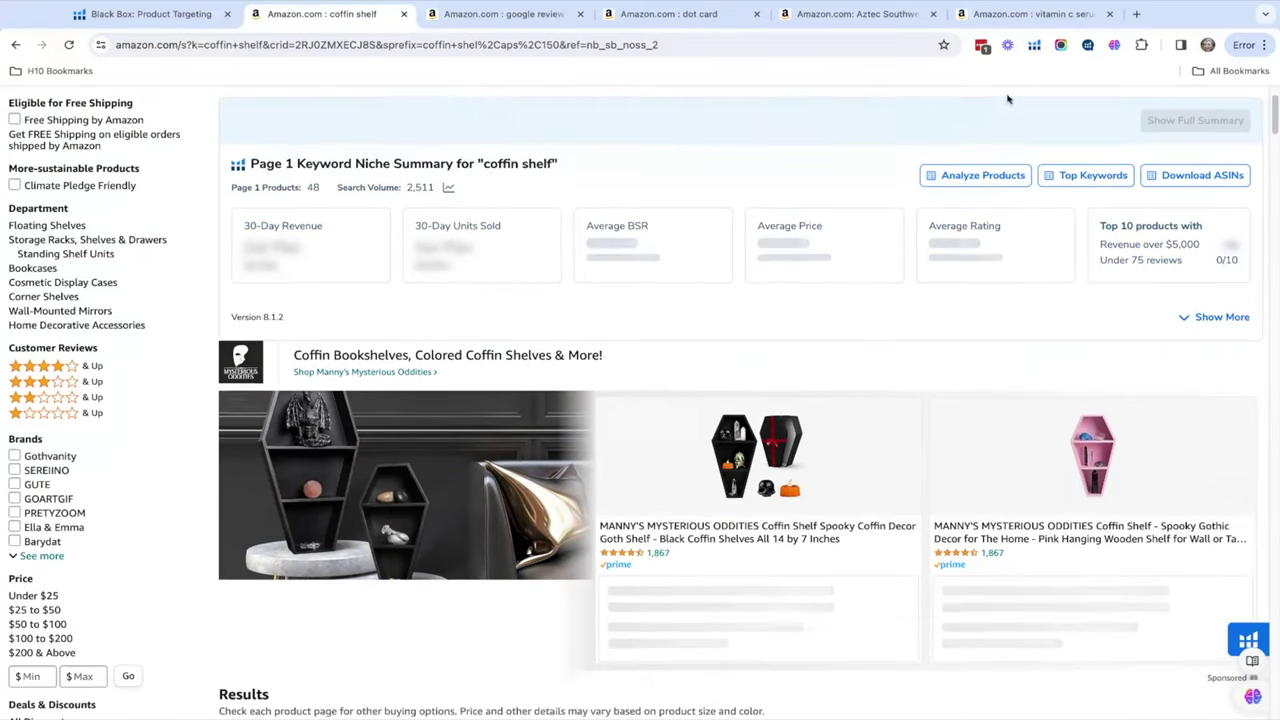
click(924, 172)
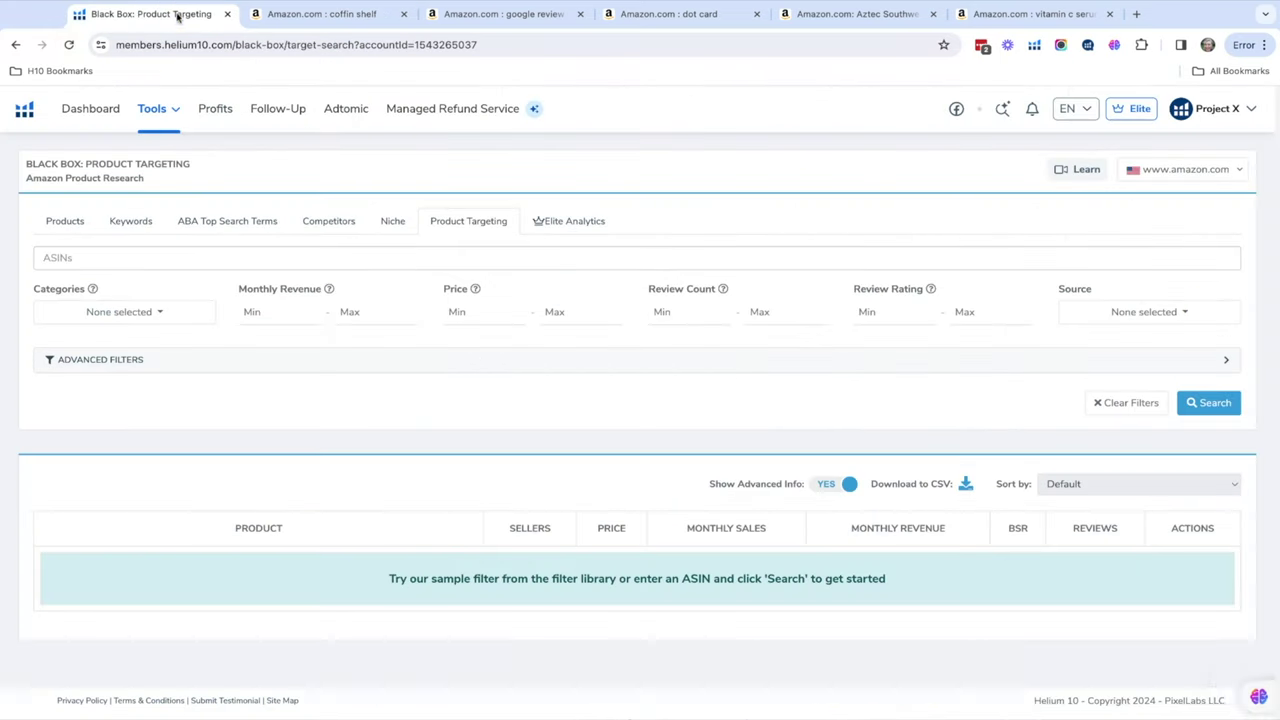
- Return to Black Box and run a Product Targeting search for the coffin shelf ASIN B07Z8HN212
click(165, 15)
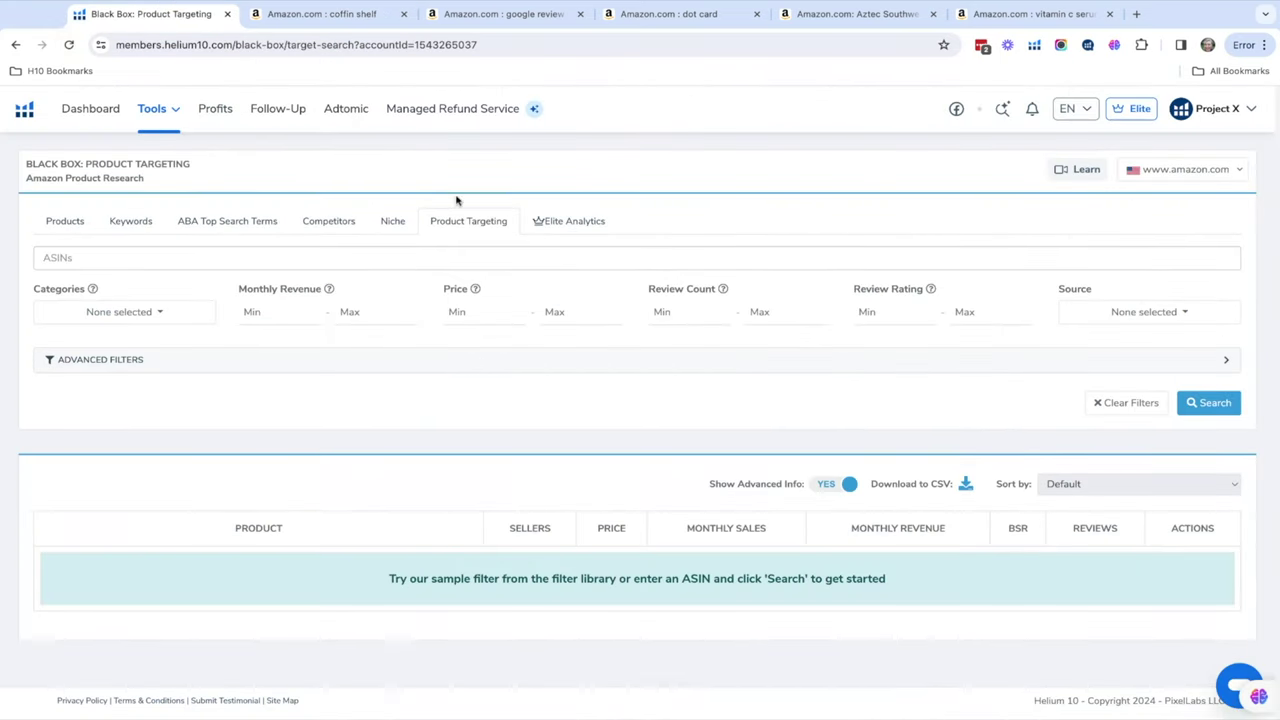
click(69, 262)
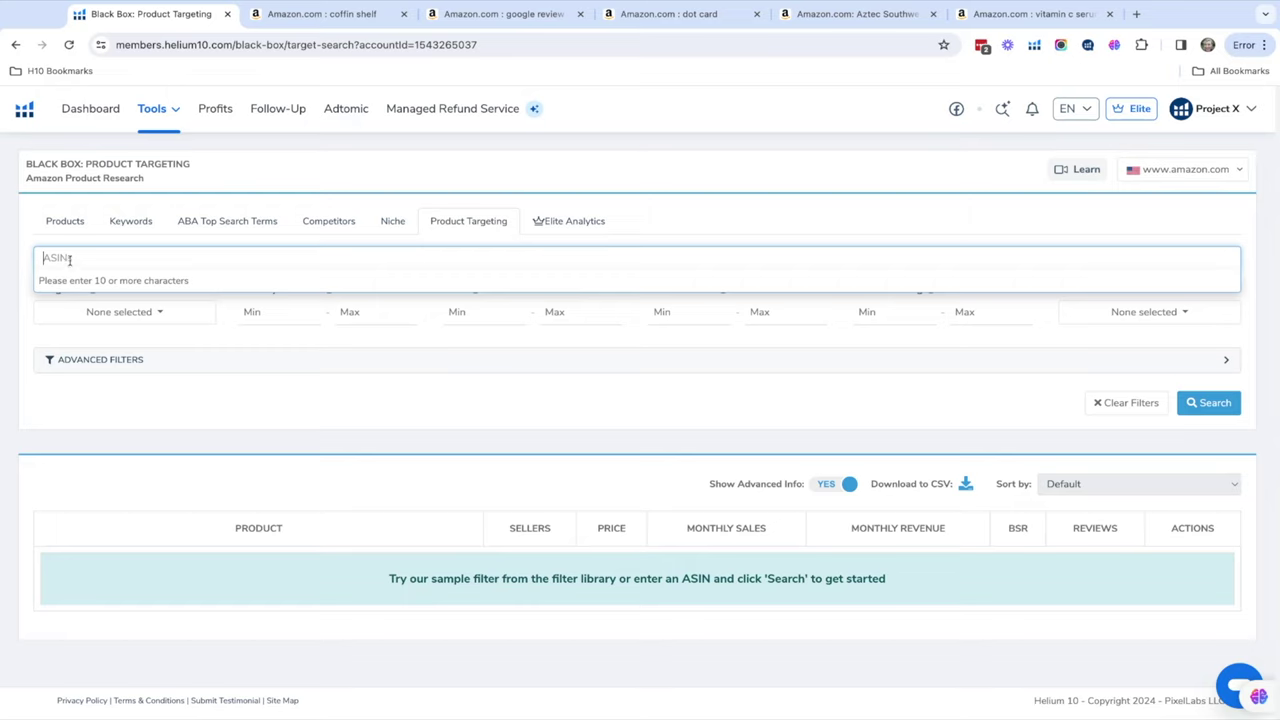
text(B07Z8HN212)
click(571, 280)
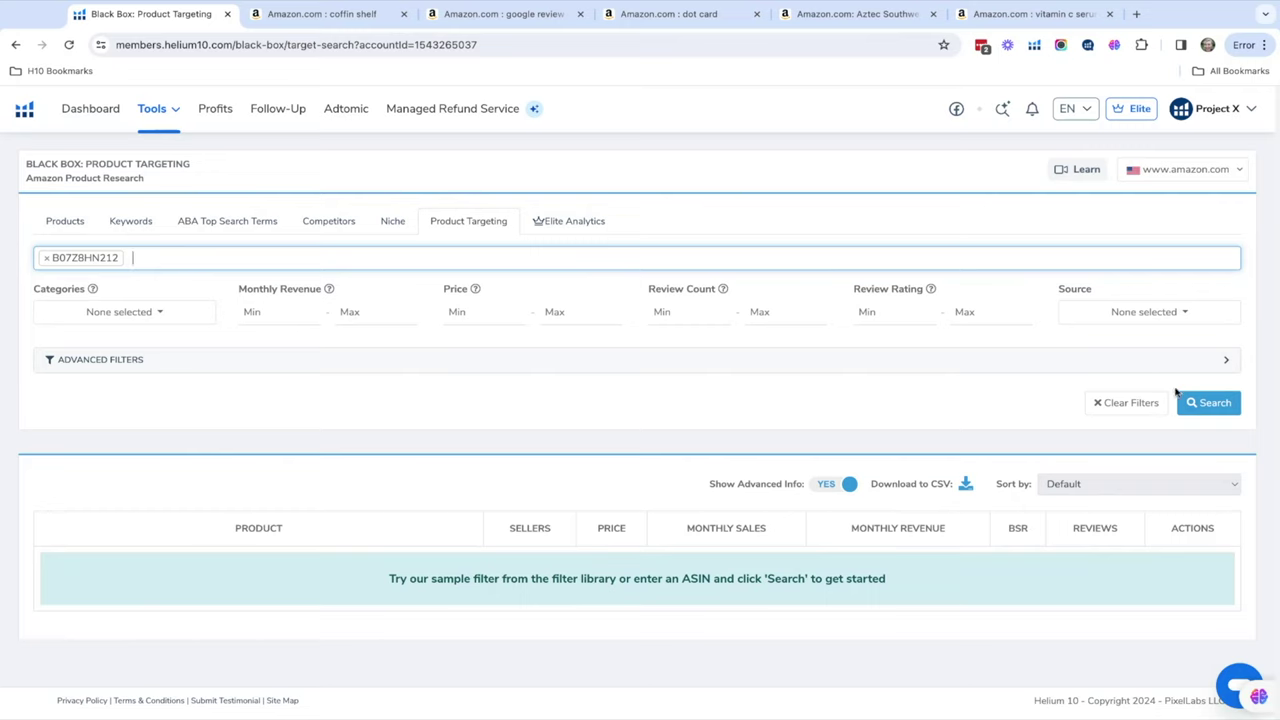
click(1210, 404)
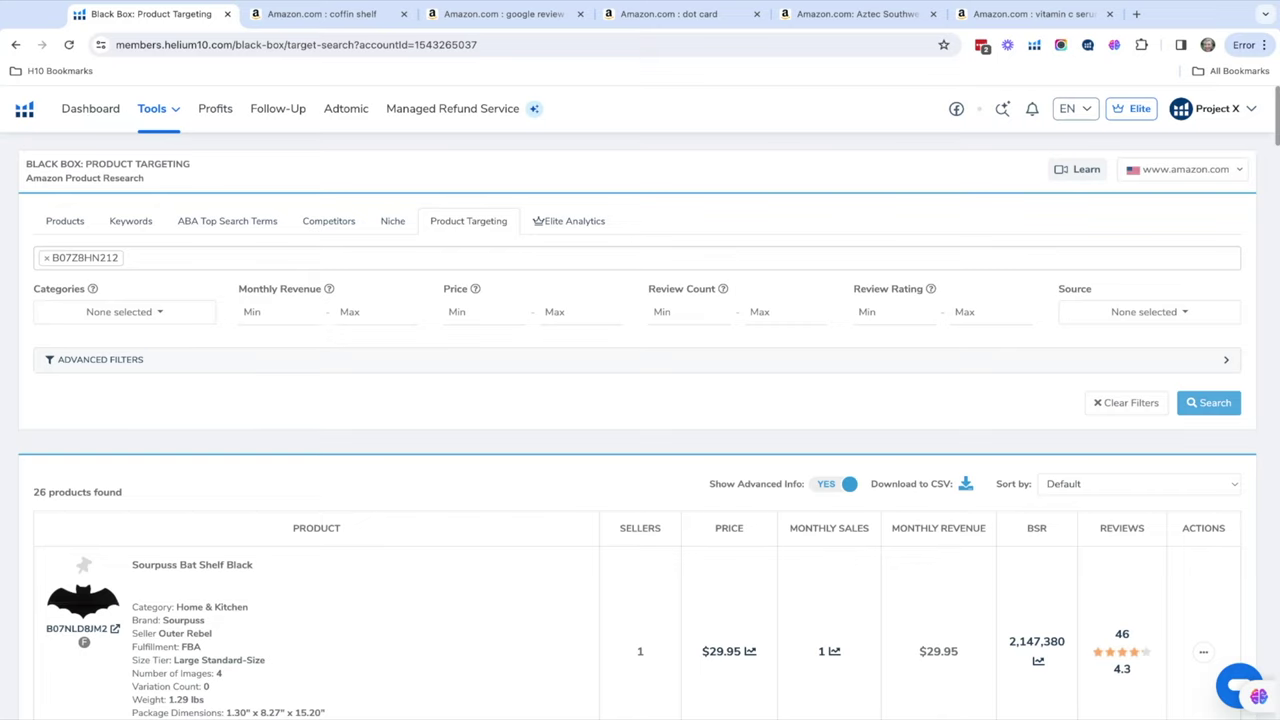
- Examine the Product Targeting results for related gothic products, comparing their prices, monthly sales, revenue and reviews
scroll(814, 457, down, 1)
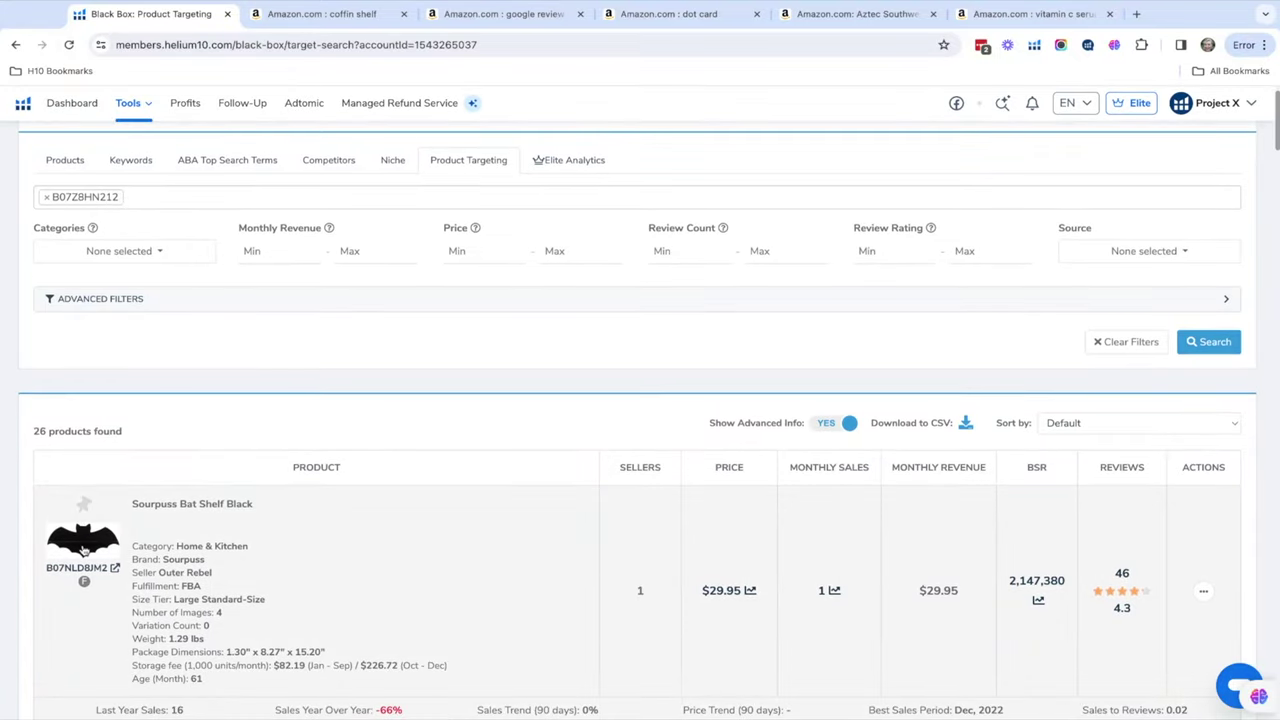
scroll(84, 548, down, 2)
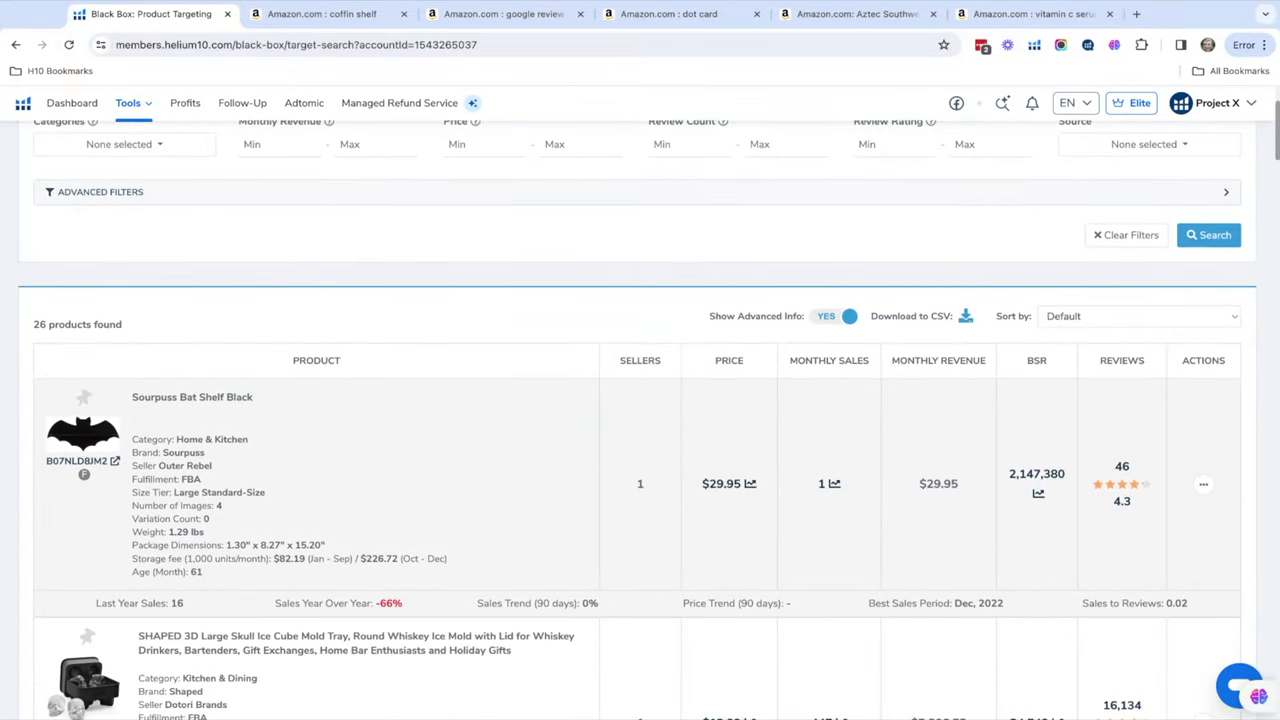
scroll(640, 420, down, 3)
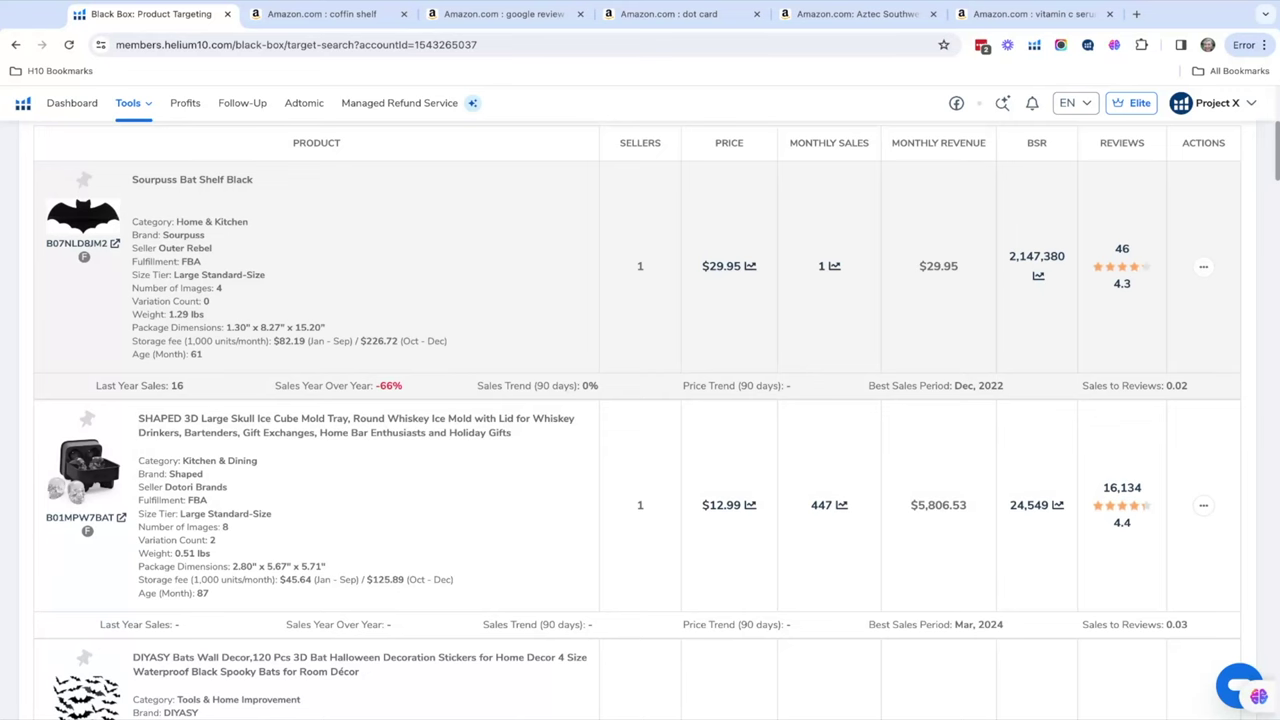
scroll(637, 420, down, 3)
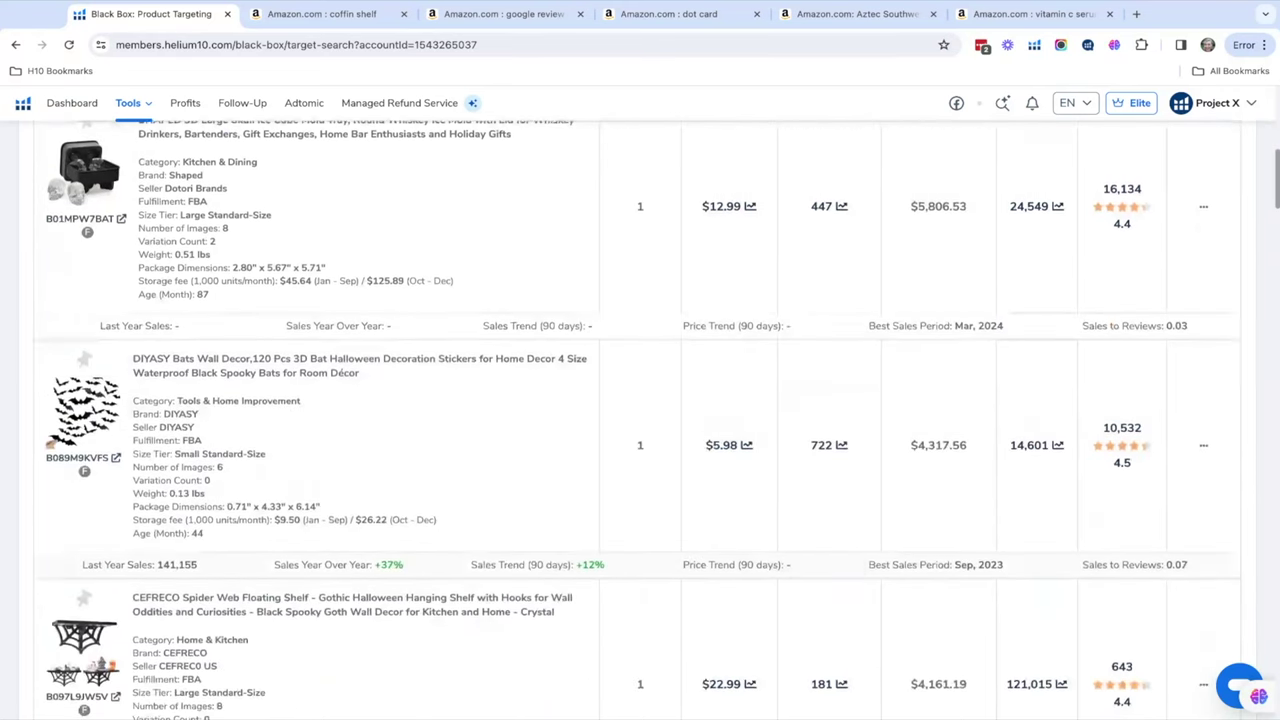
scroll(637, 420, down, 1)
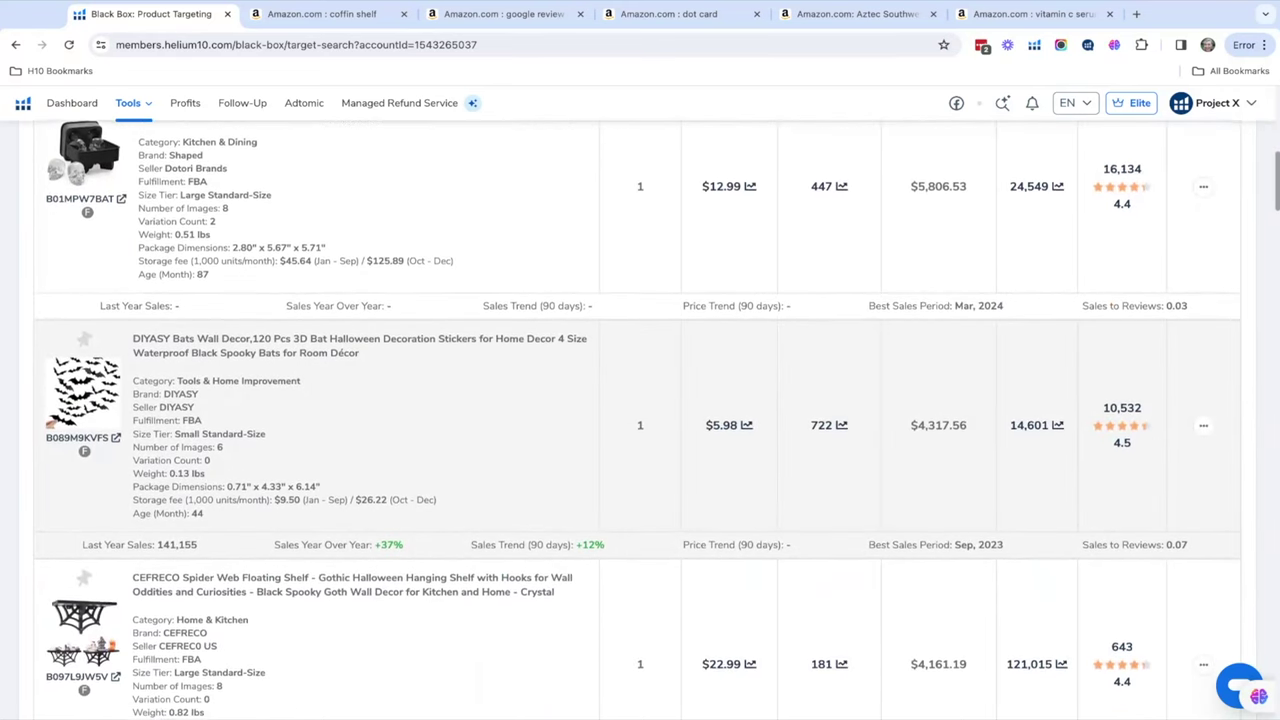
scroll(110, 410, down, 2)
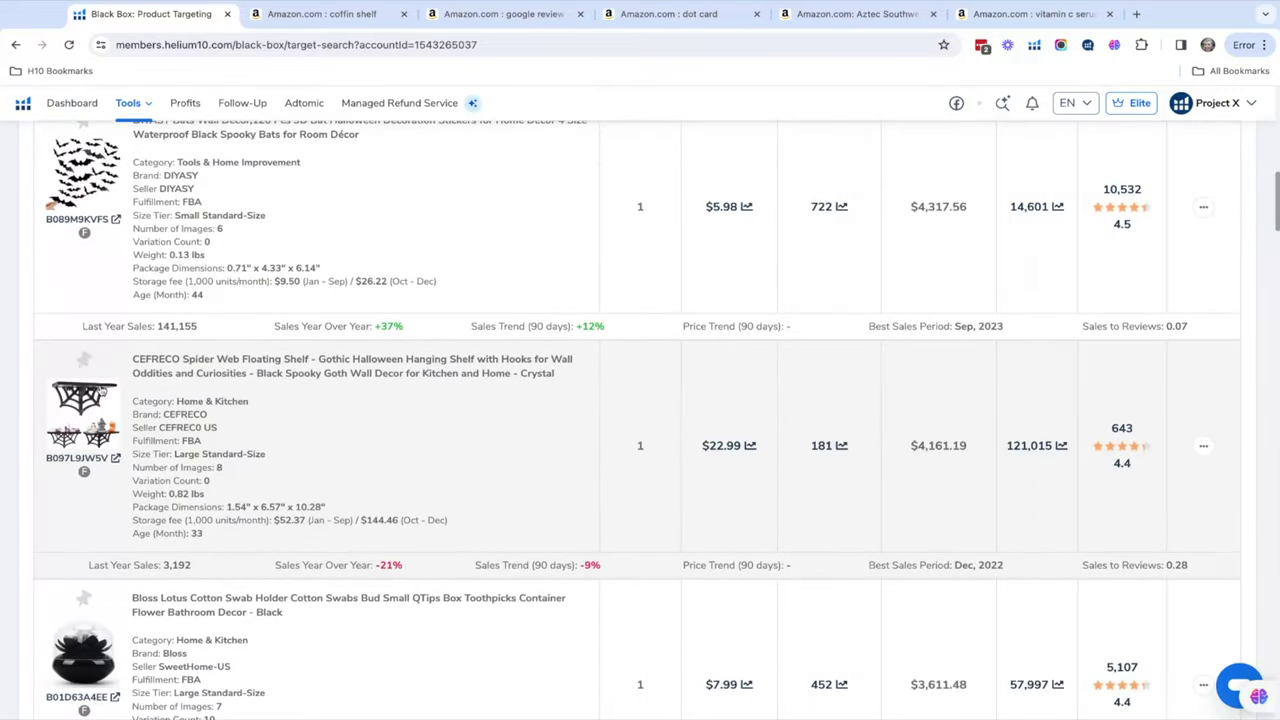
scroll(290, 467, down, 4)
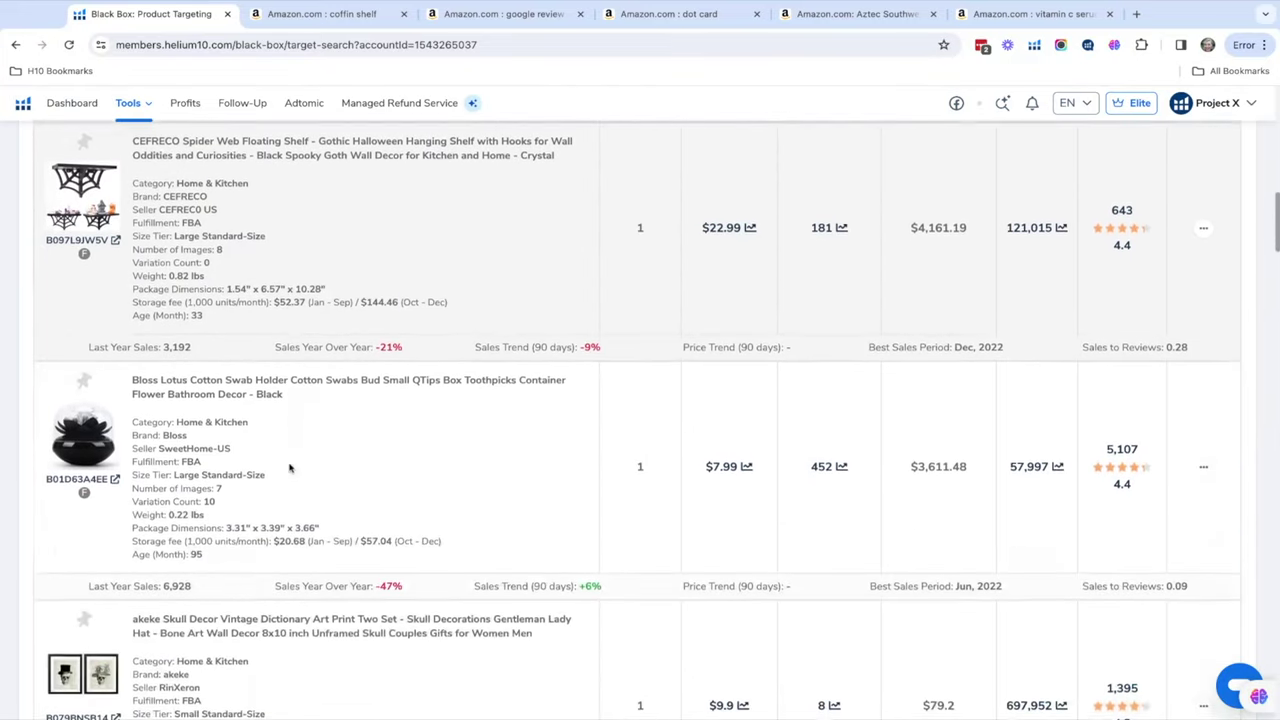
scroll(290, 467, down, 7)
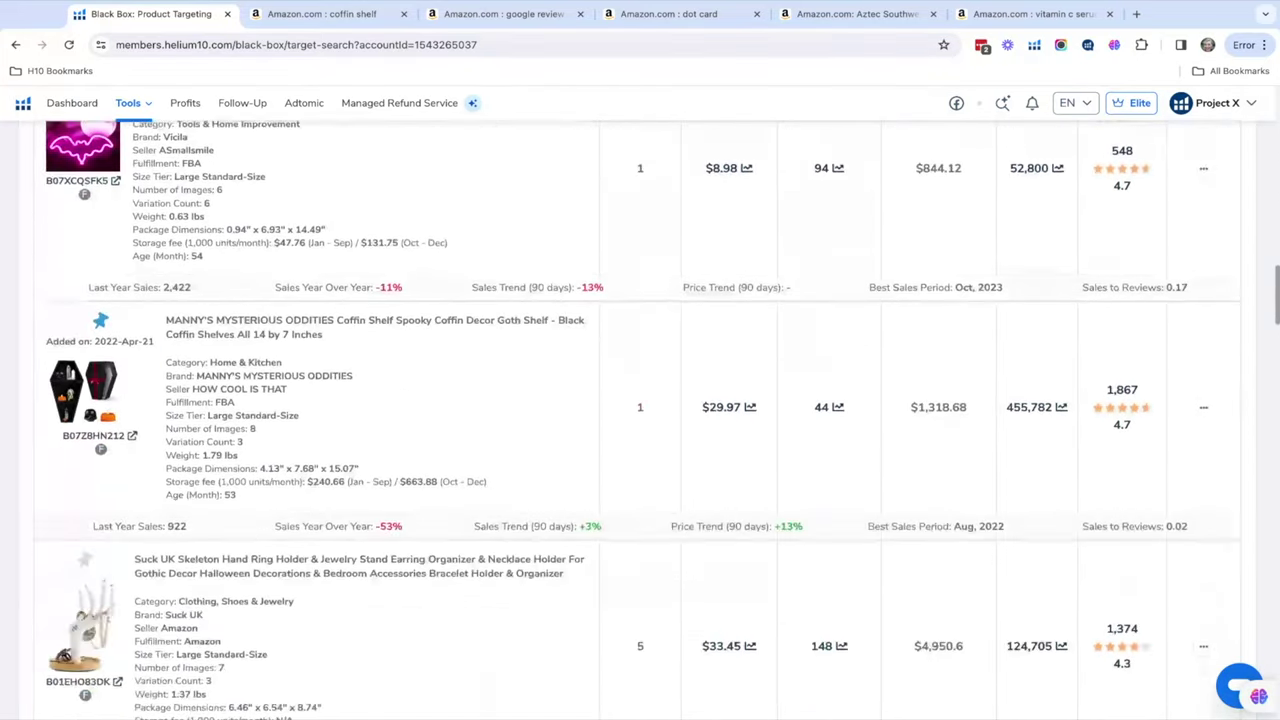
scroll(636, 419, down, 9)
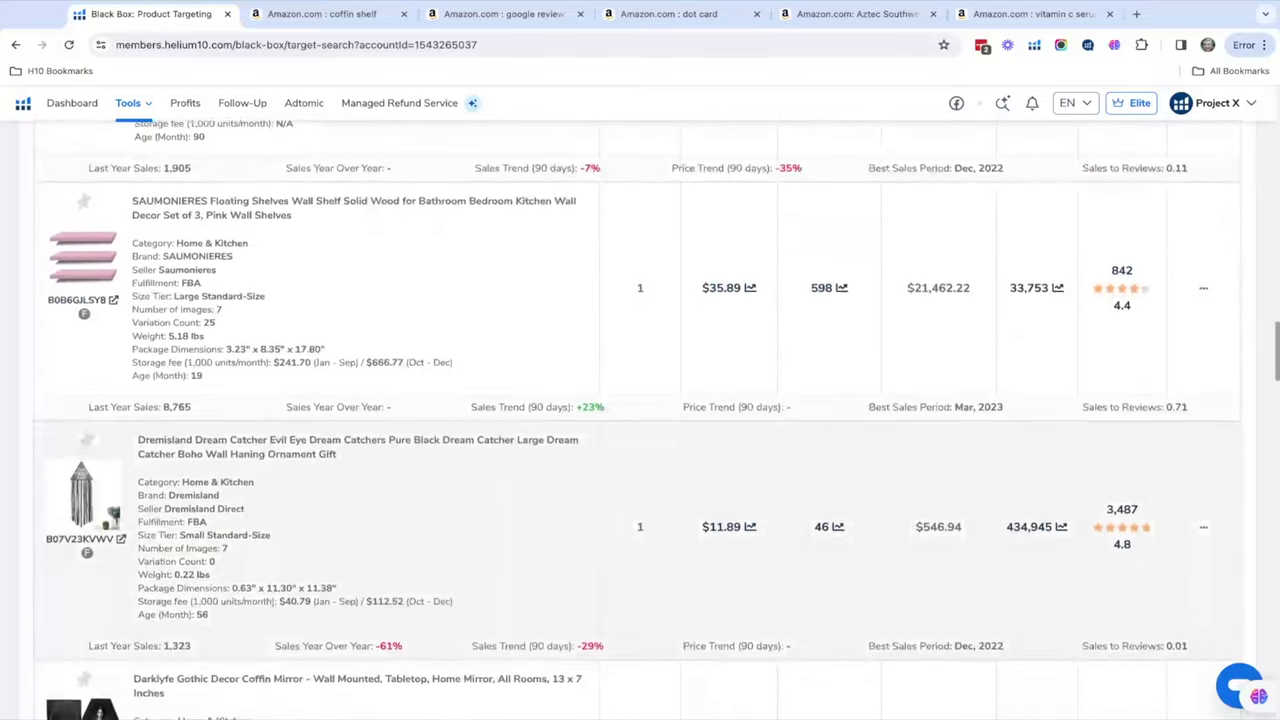
scroll(636, 420, down, 5)
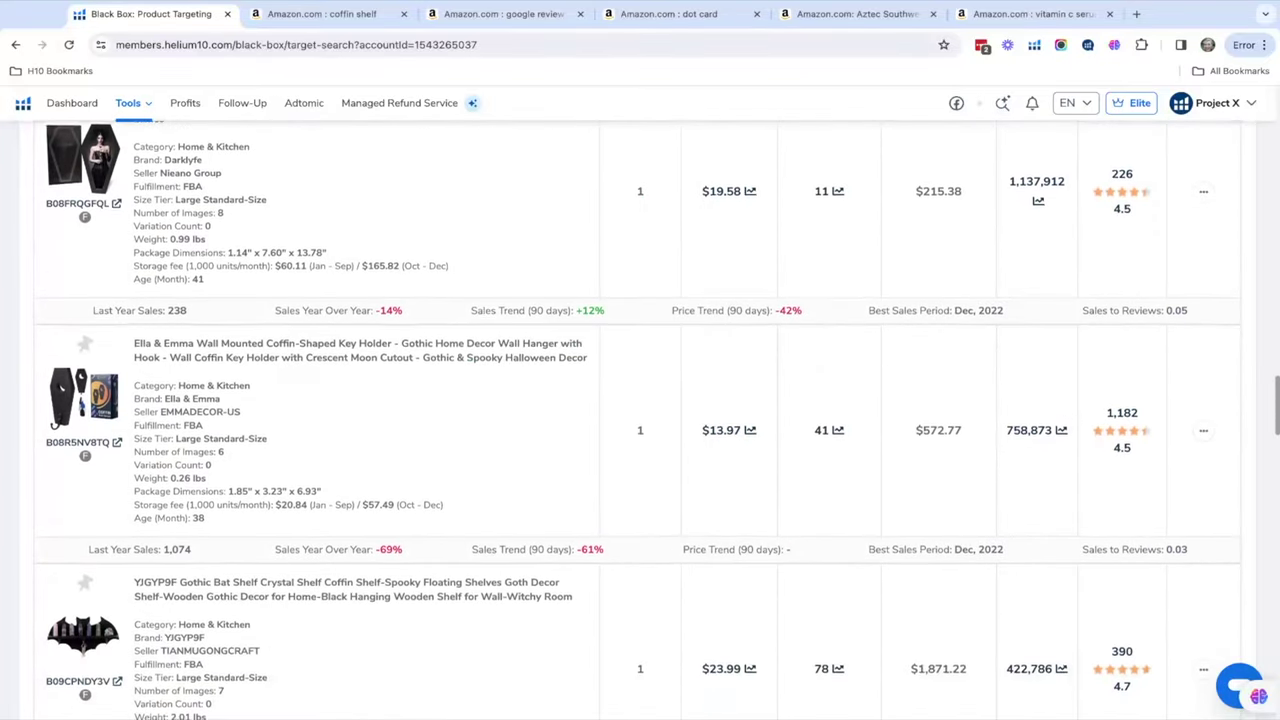
scroll(640, 420, down, 6)
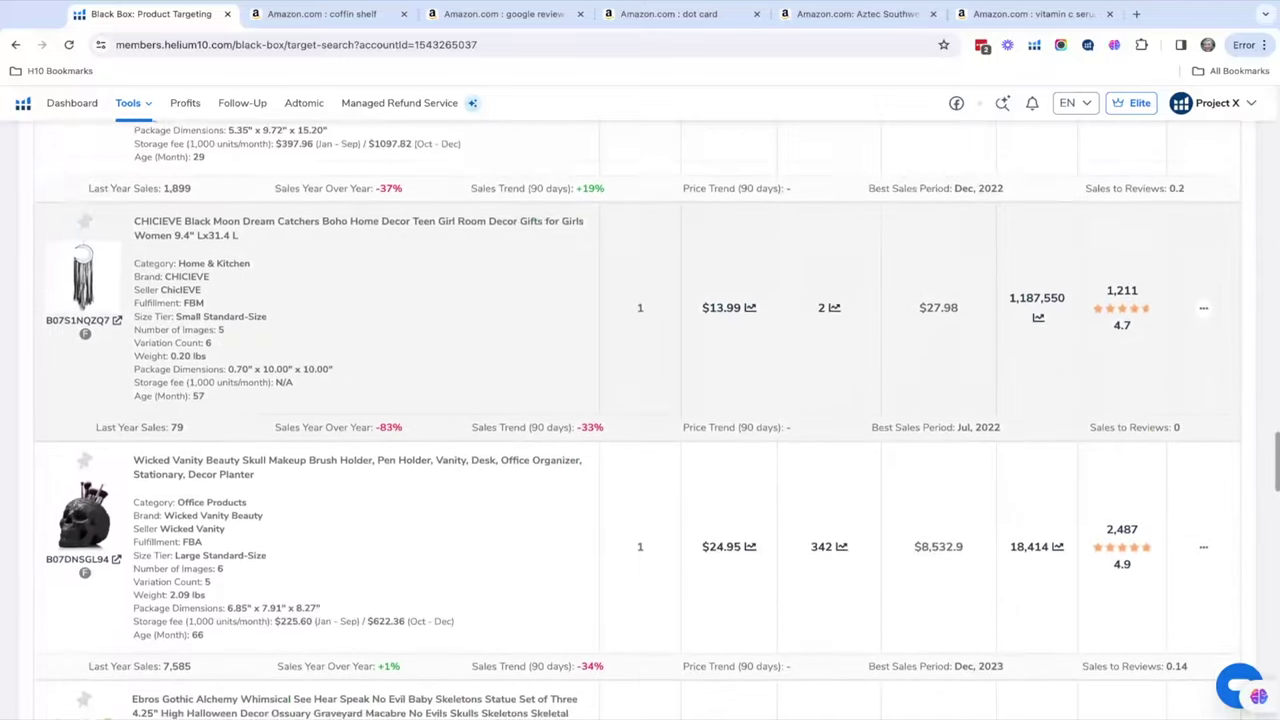
scroll(640, 420, down, 6)
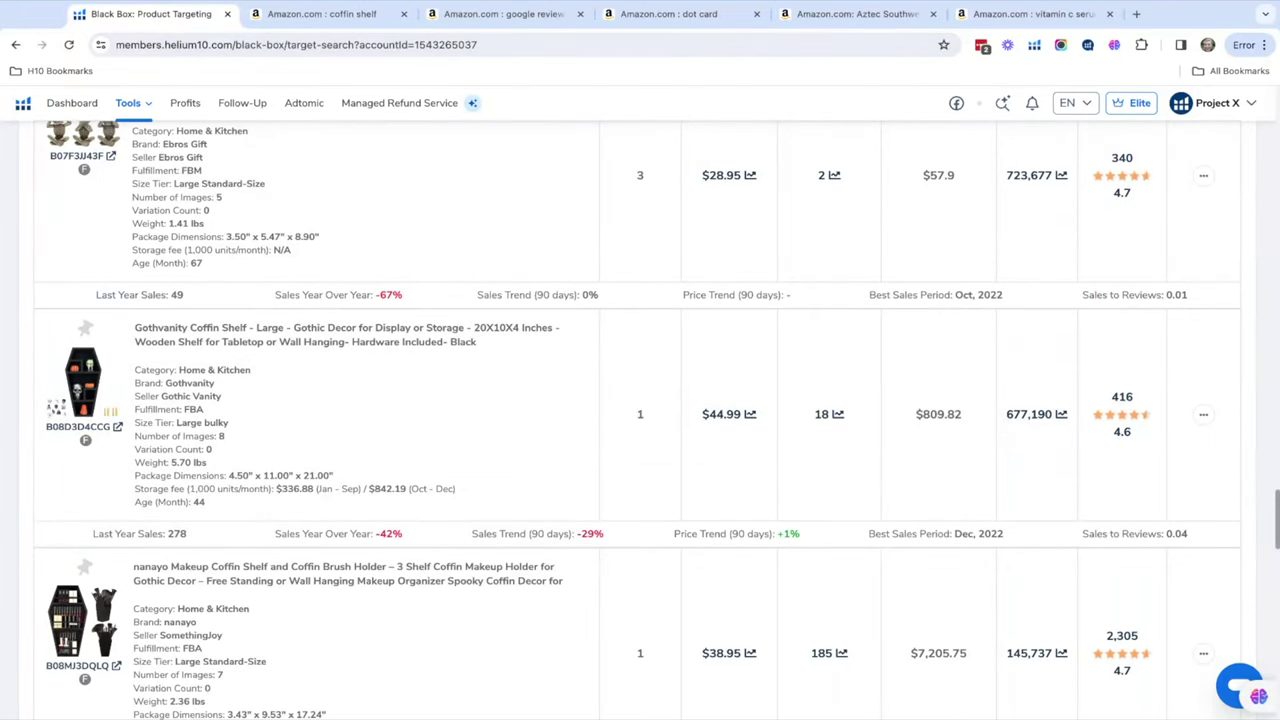
scroll(420, 363, up, 10)
scroll(420, 363, up, 15)
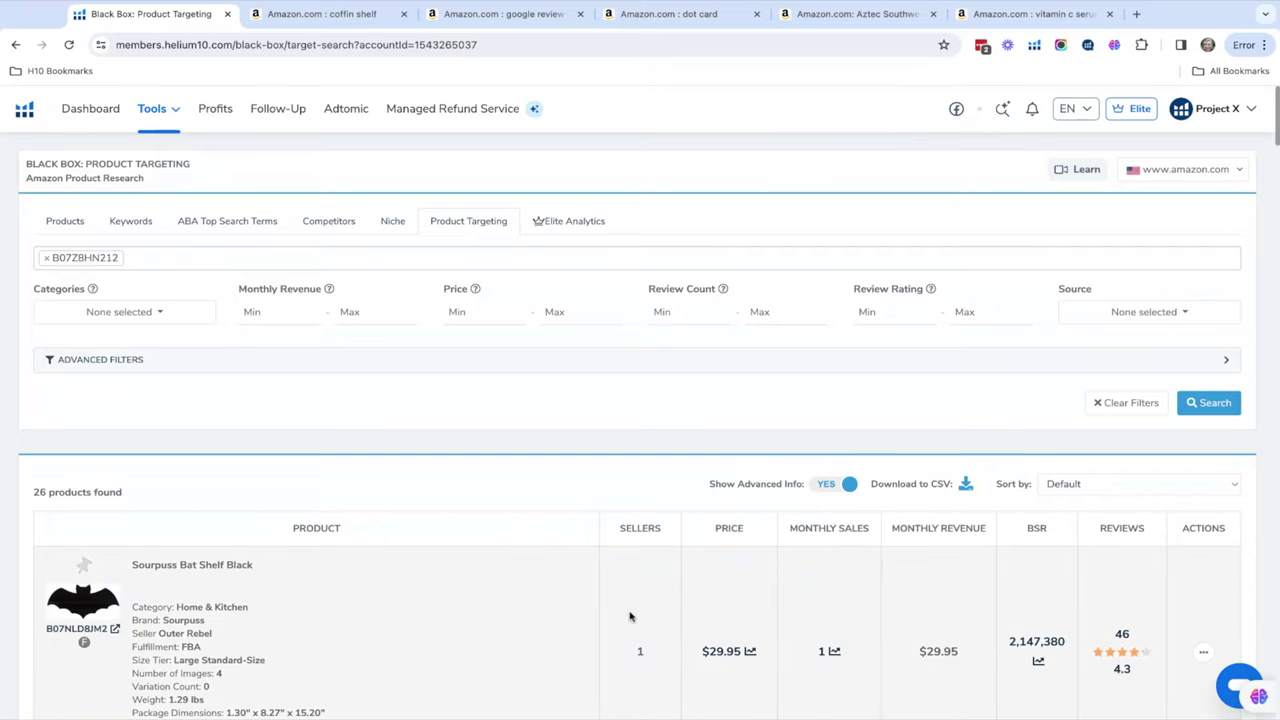
- Run a Black Box Niche search for the phrase "boho decor"
click(400, 226)
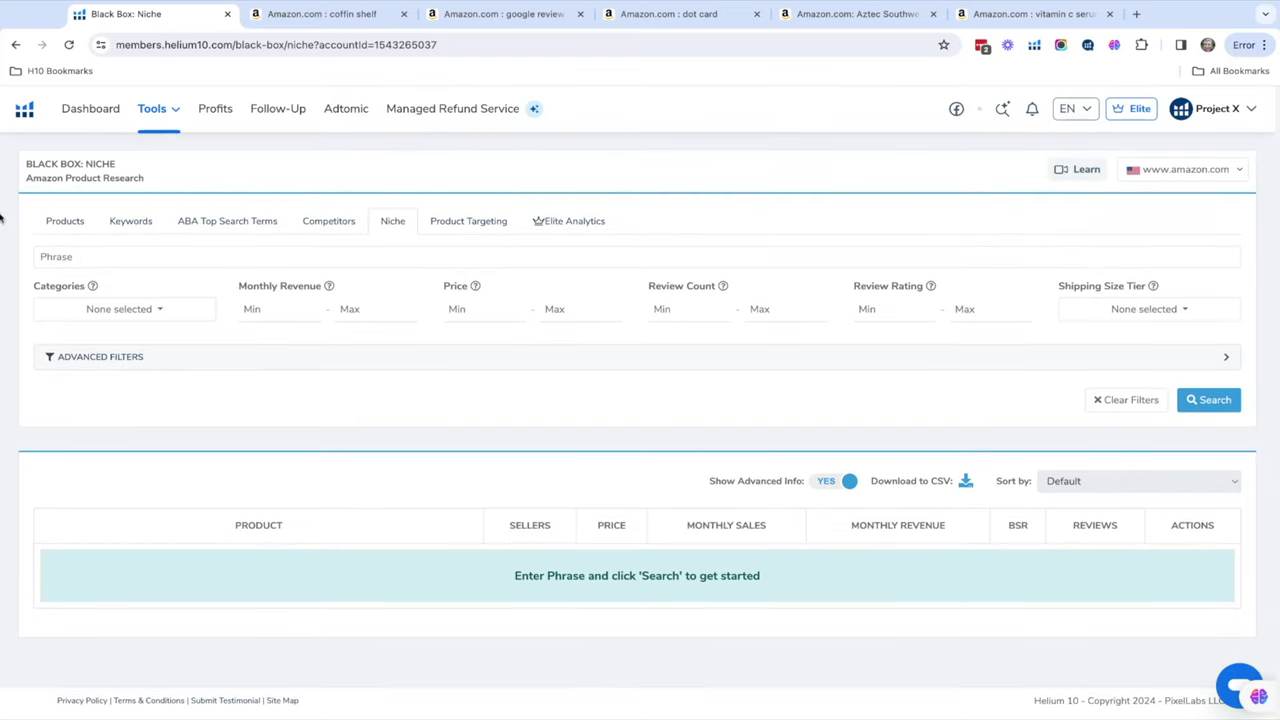
click(76, 255)
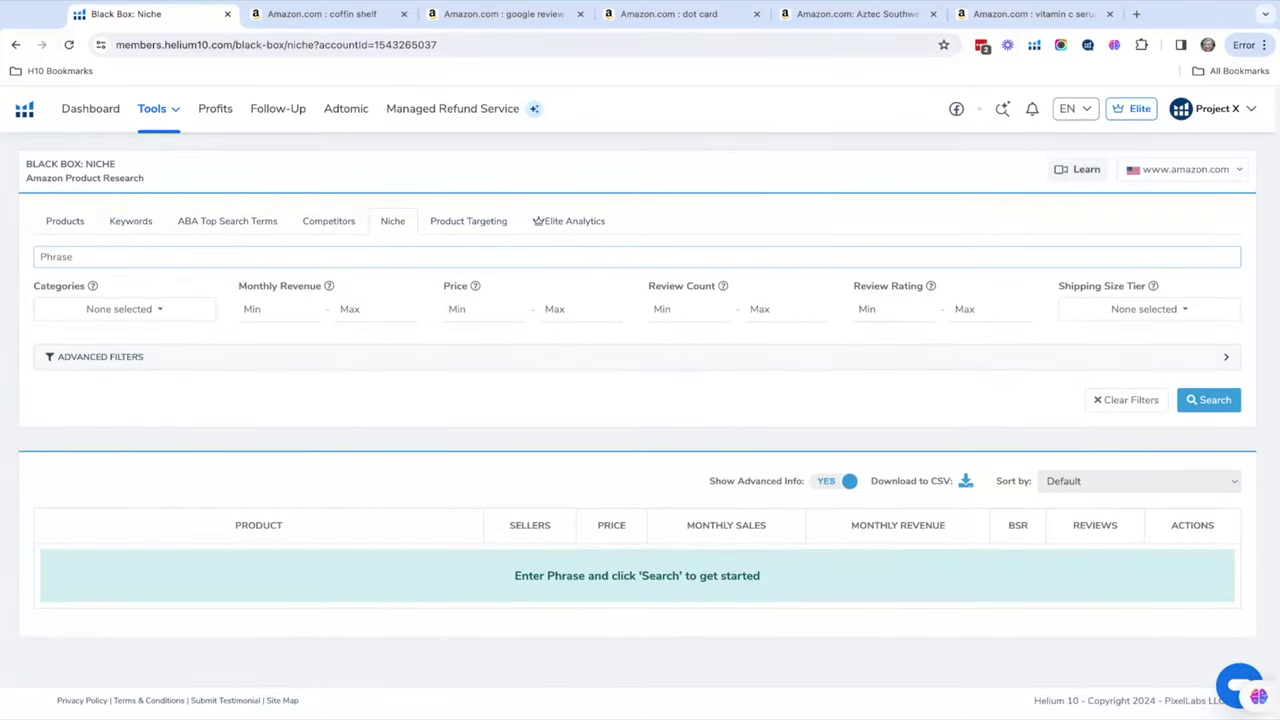
text(boho decor)
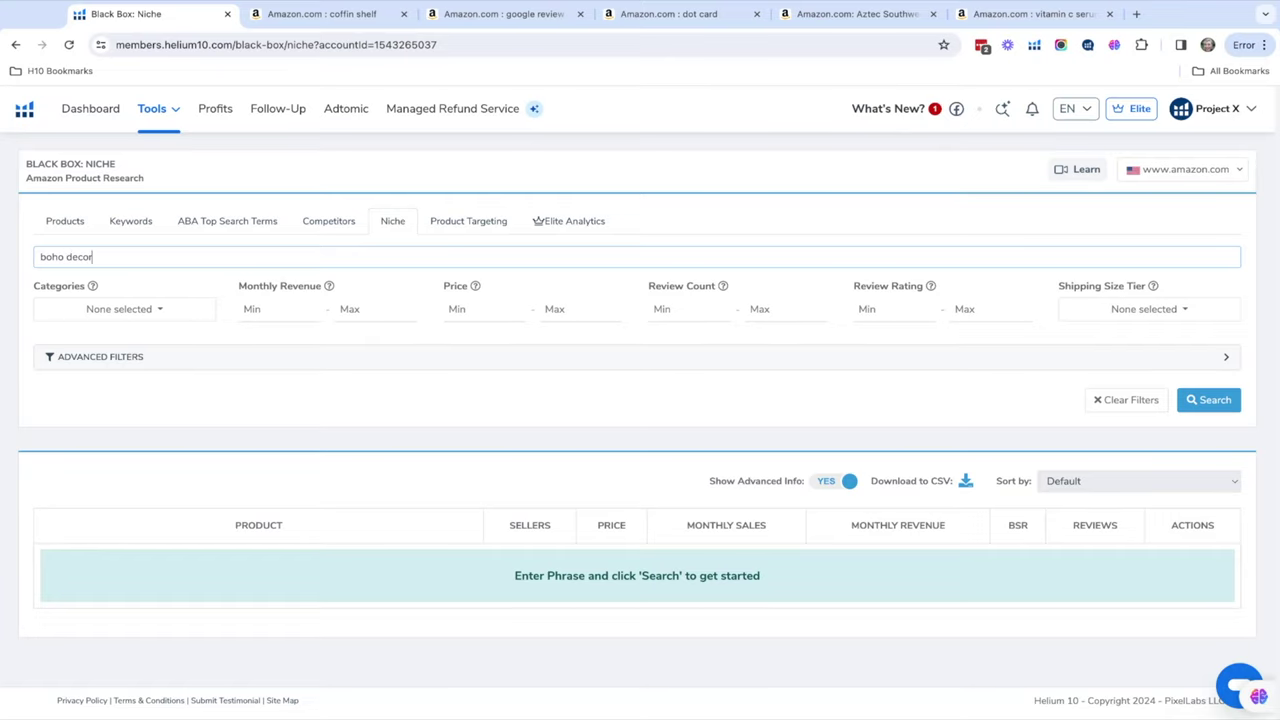
click(1201, 404)
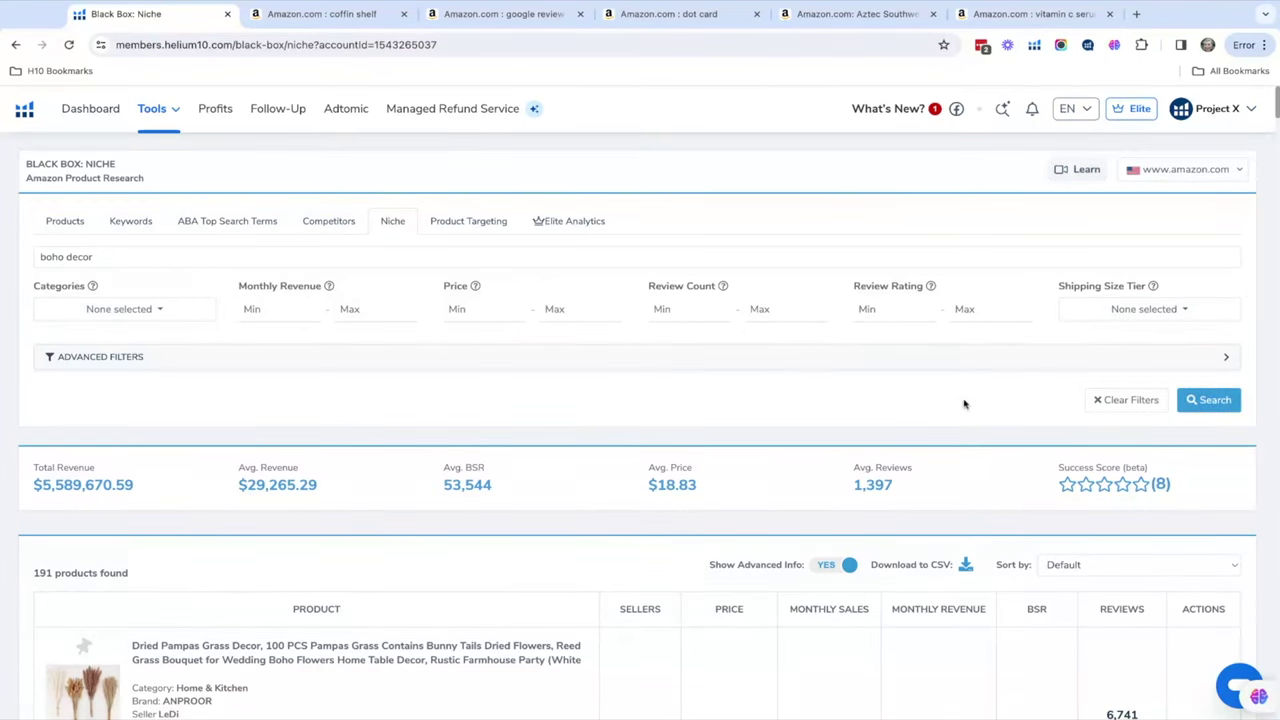
- Examine the boho decor niche results, comparing the products' prices, monthly sales, revenue, trends and reviews
scroll(954, 417, down, 3)
scroll(950, 425, down, 1)
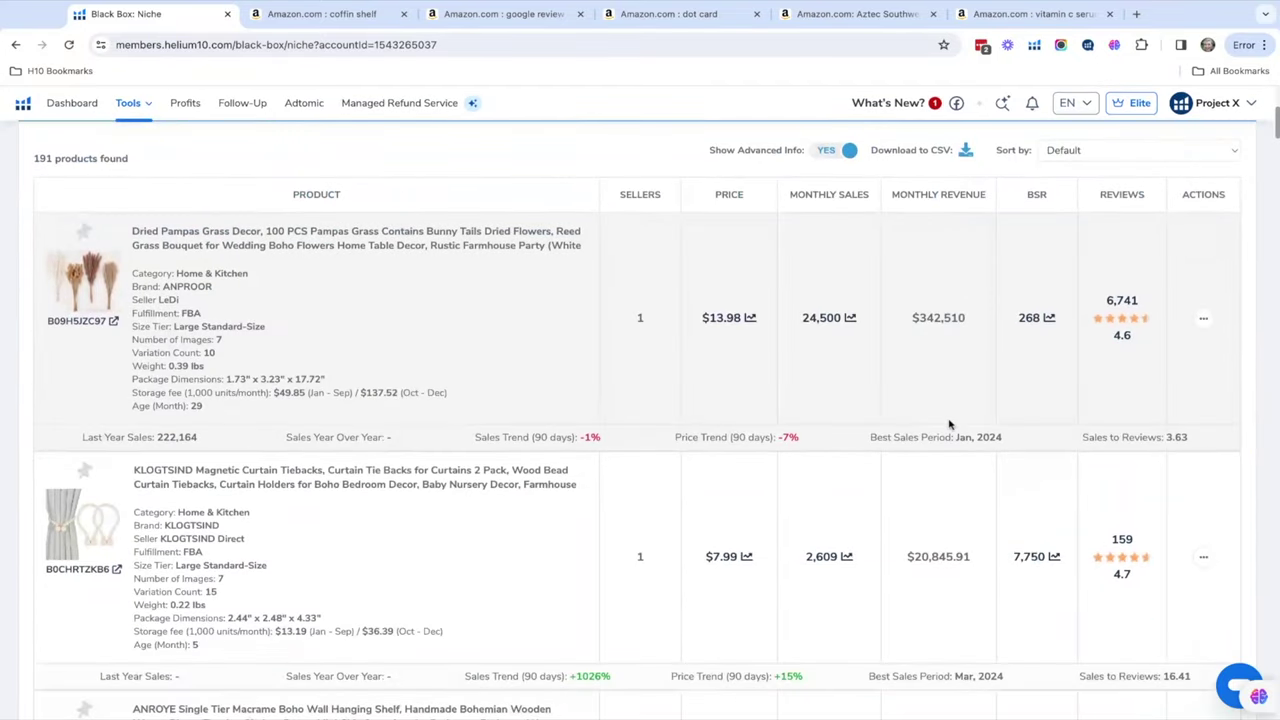
scroll(950, 425, down, 3)
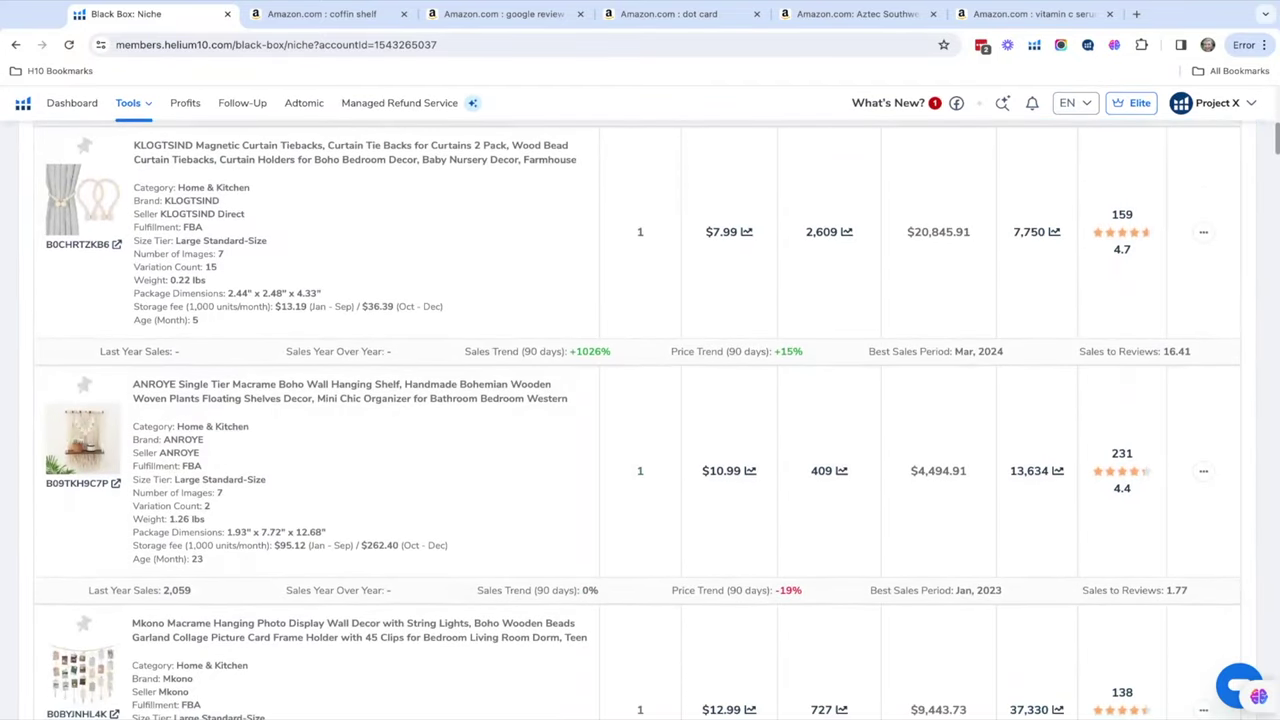
scroll(950, 425, down, 4)
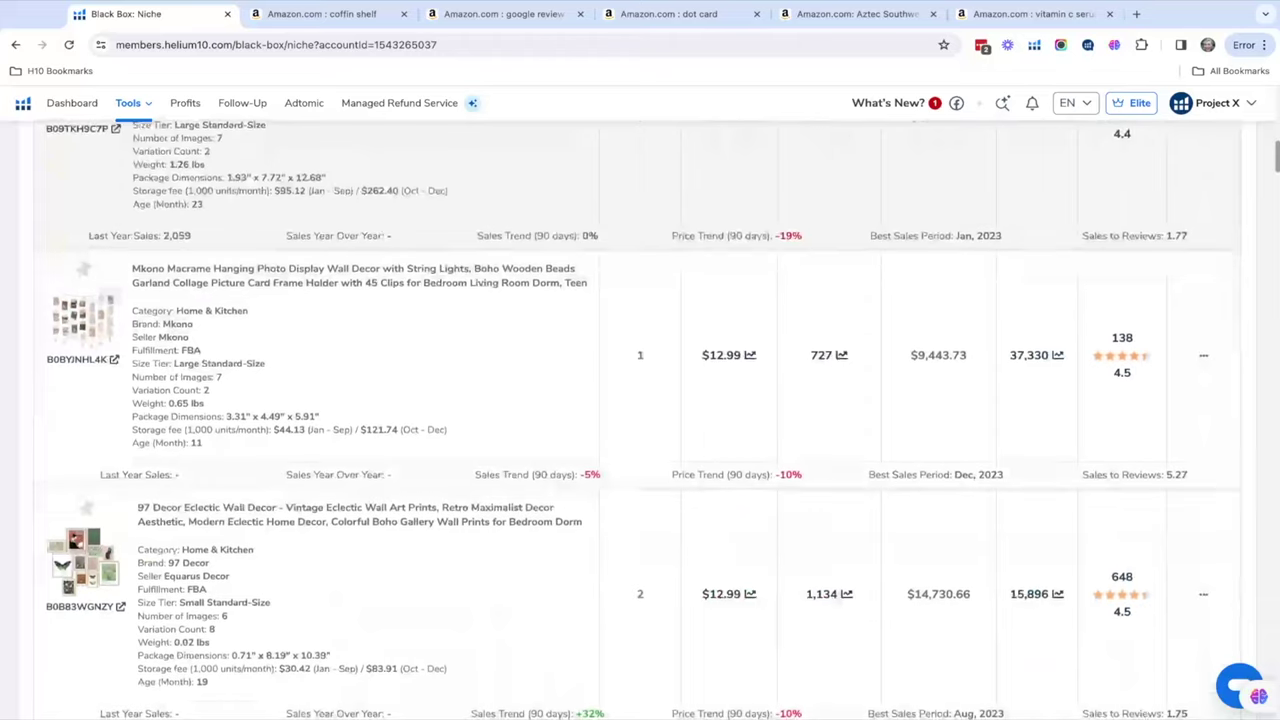
scroll(950, 425, down, 6)
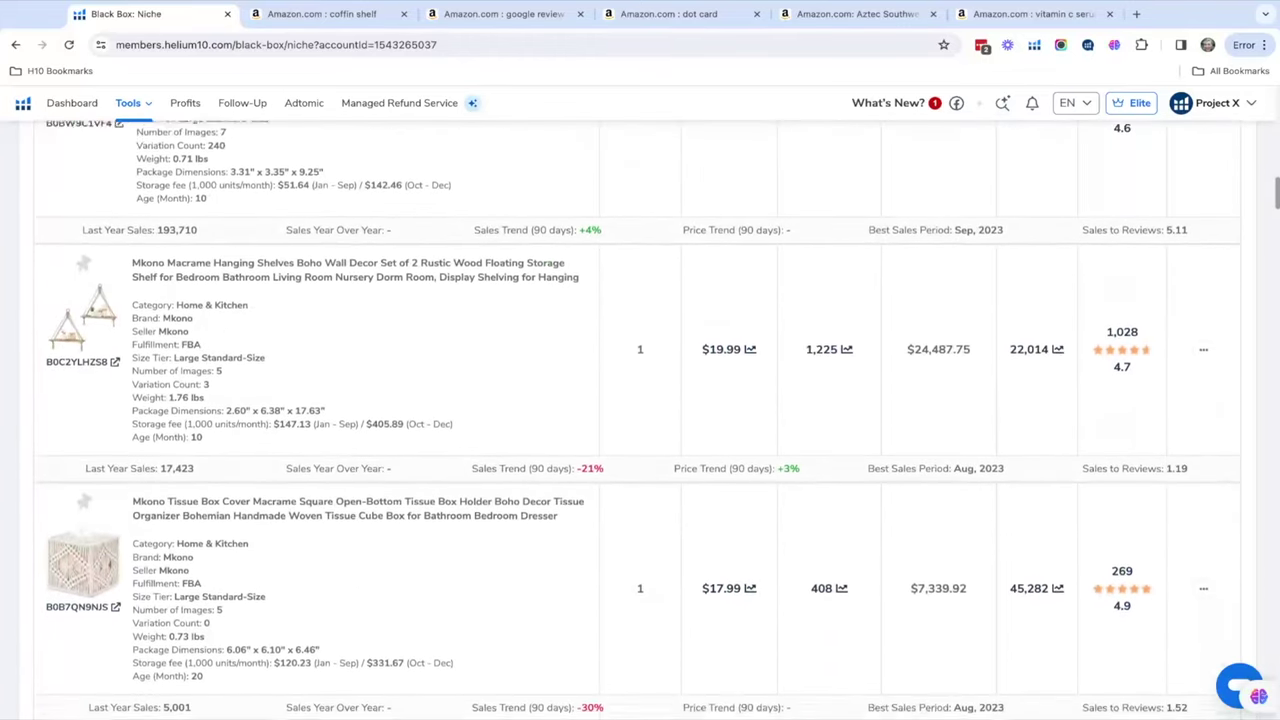
scroll(638, 420, down, 7)
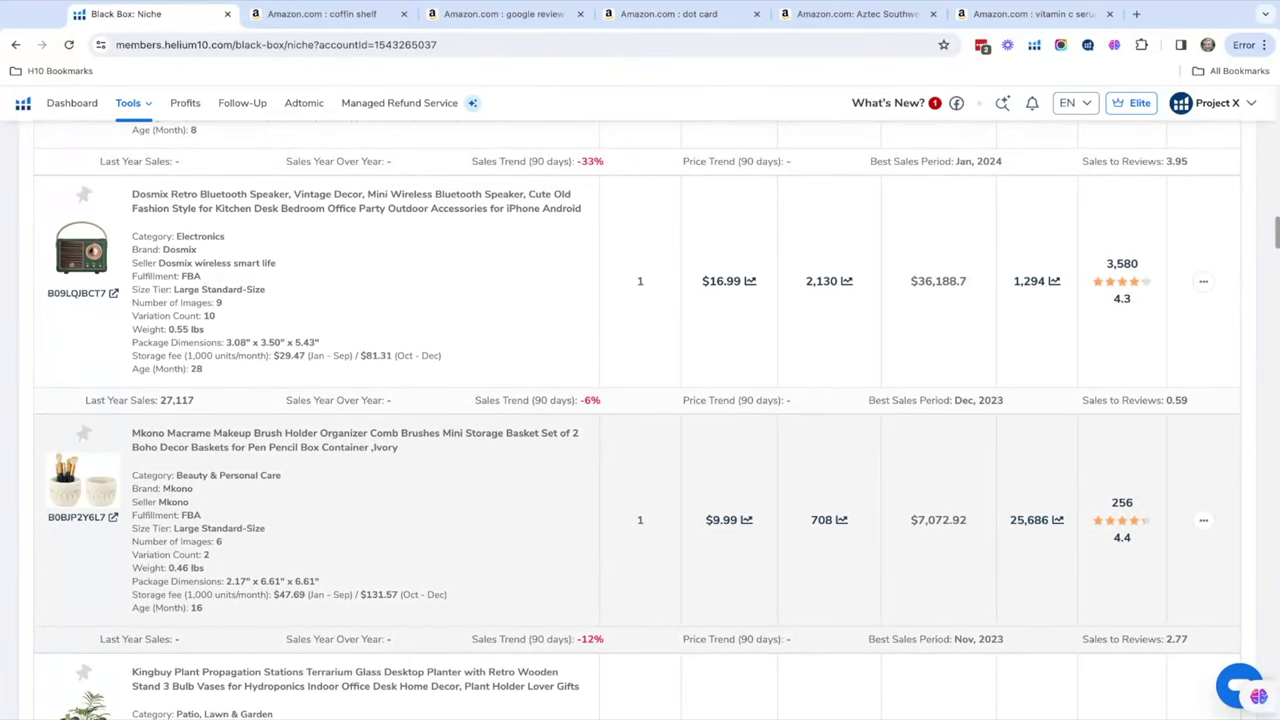
scroll(640, 420, down, 4)
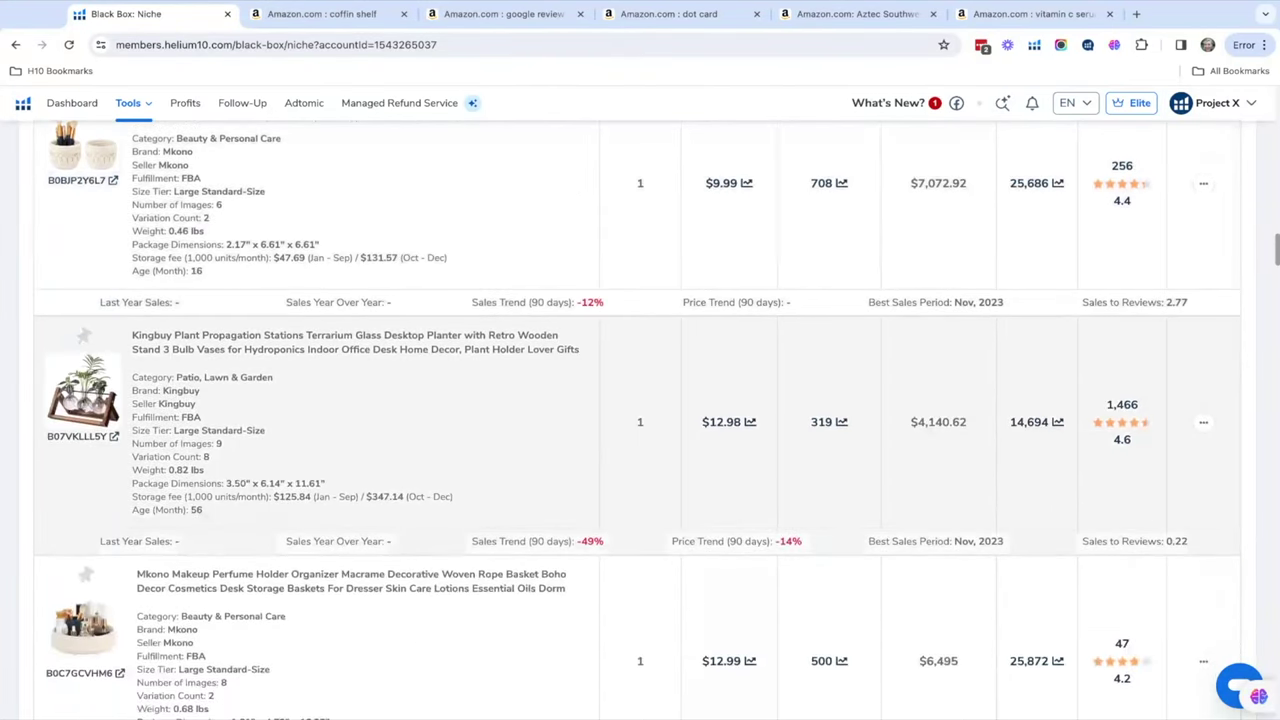
scroll(640, 420, down, 4)
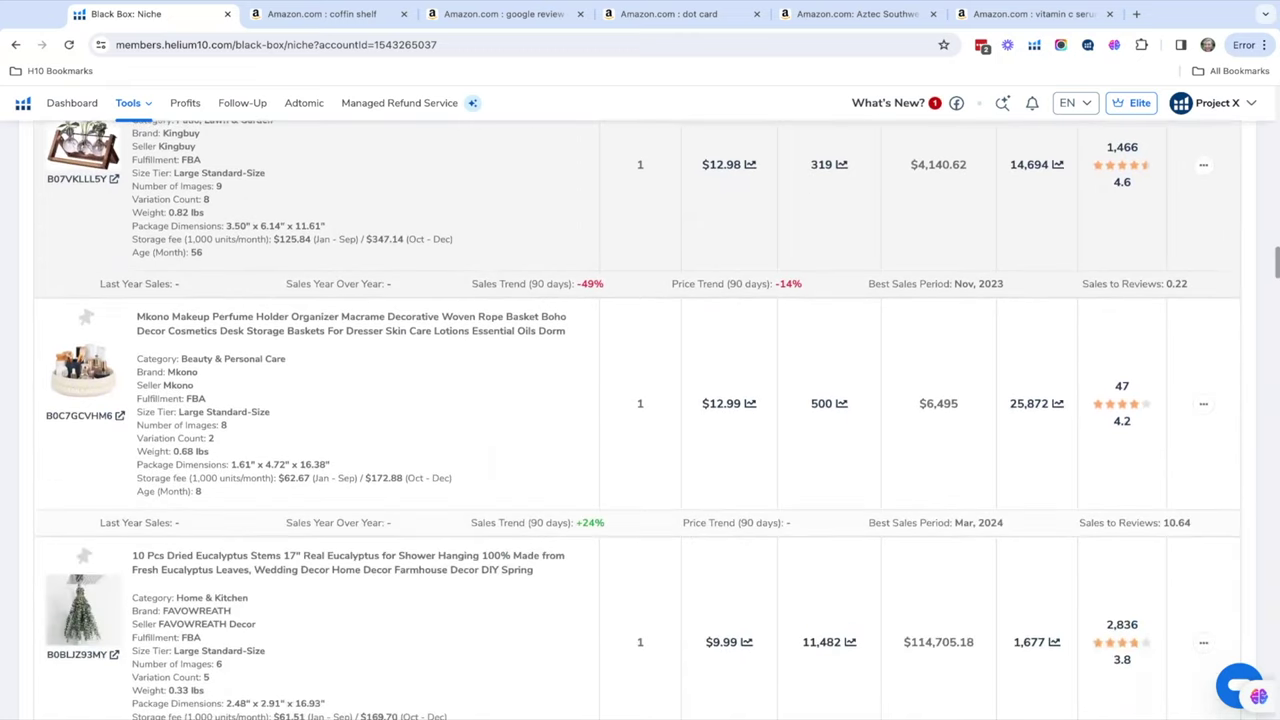
scroll(640, 420, down, 5)
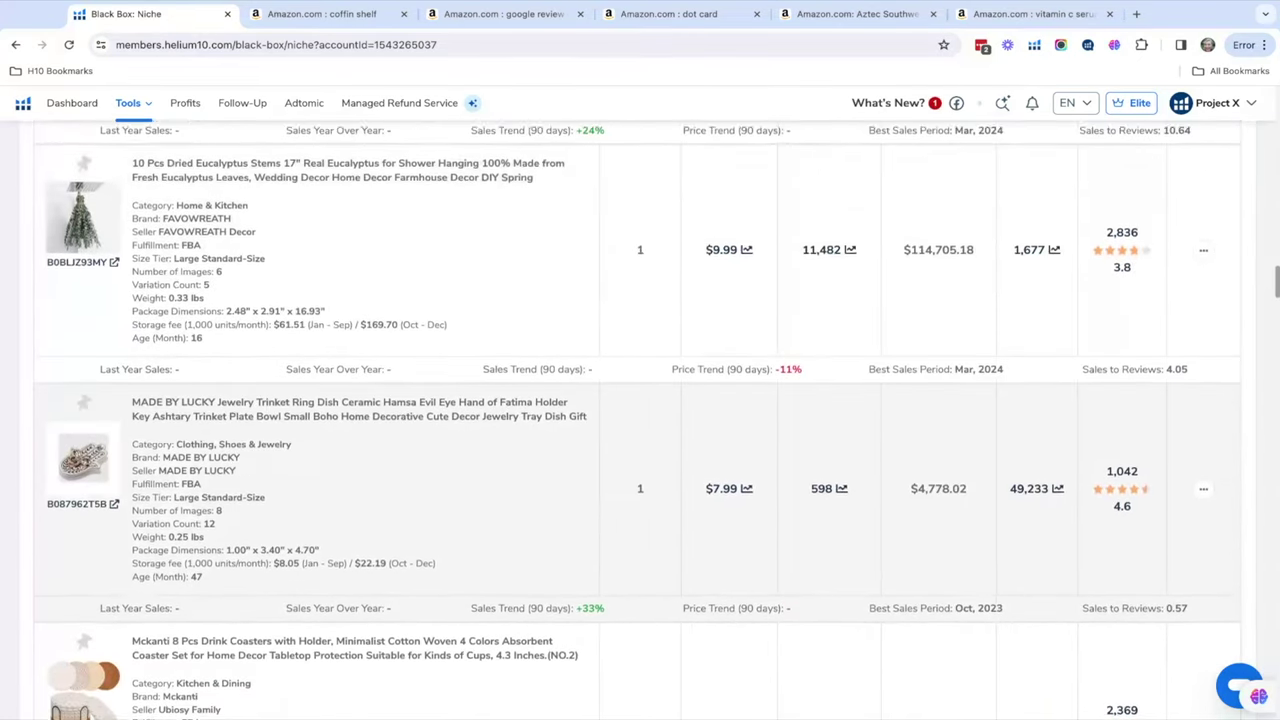
scroll(640, 420, down, 2)
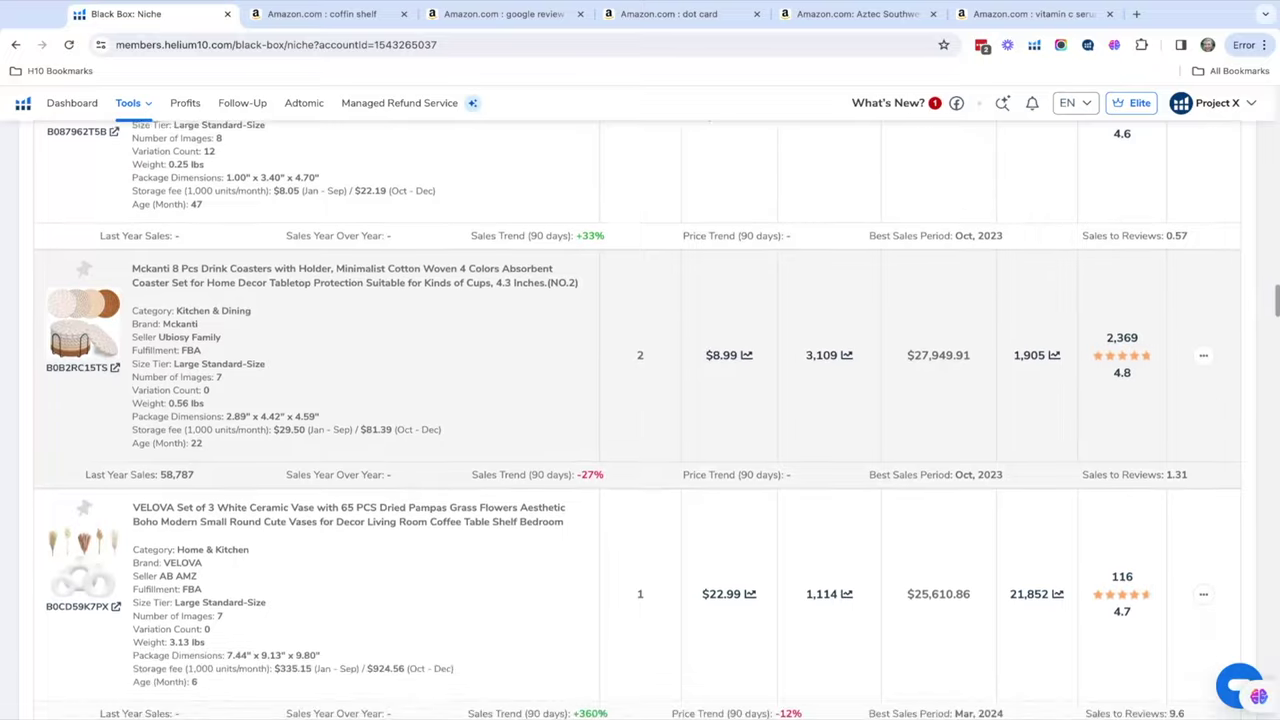
scroll(640, 420, down, 2)
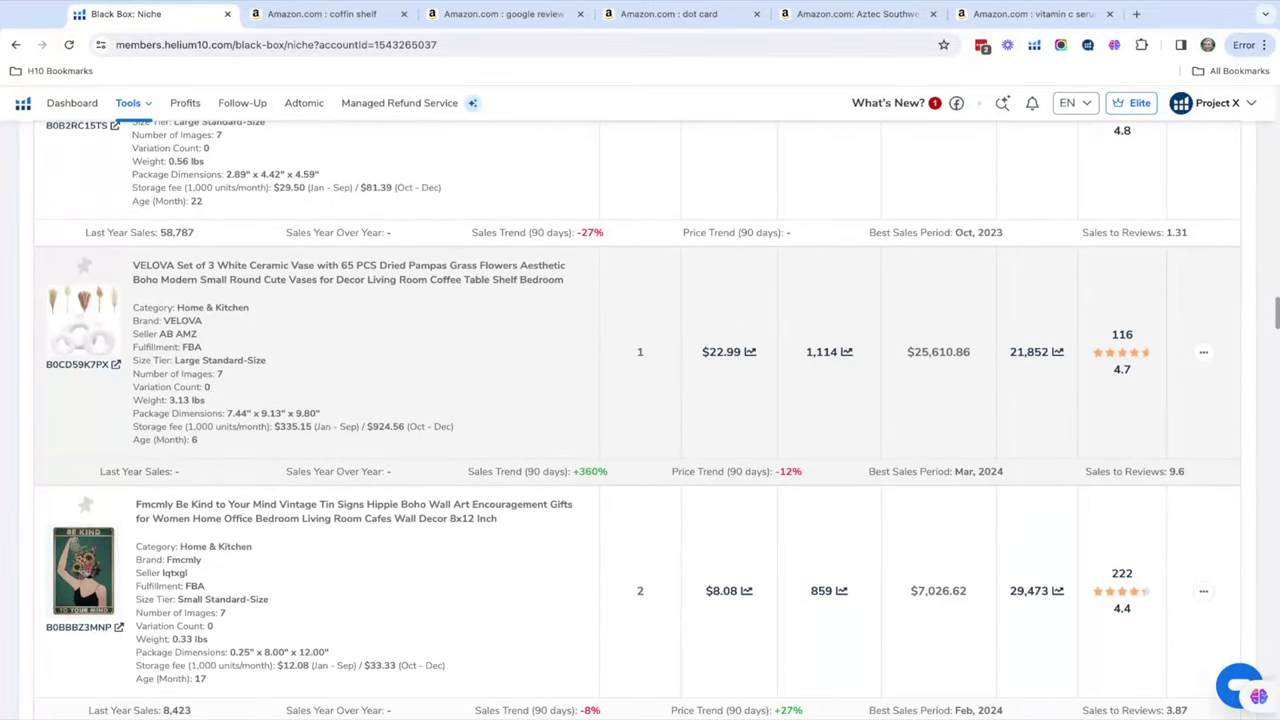
scroll(640, 420, down, 5)
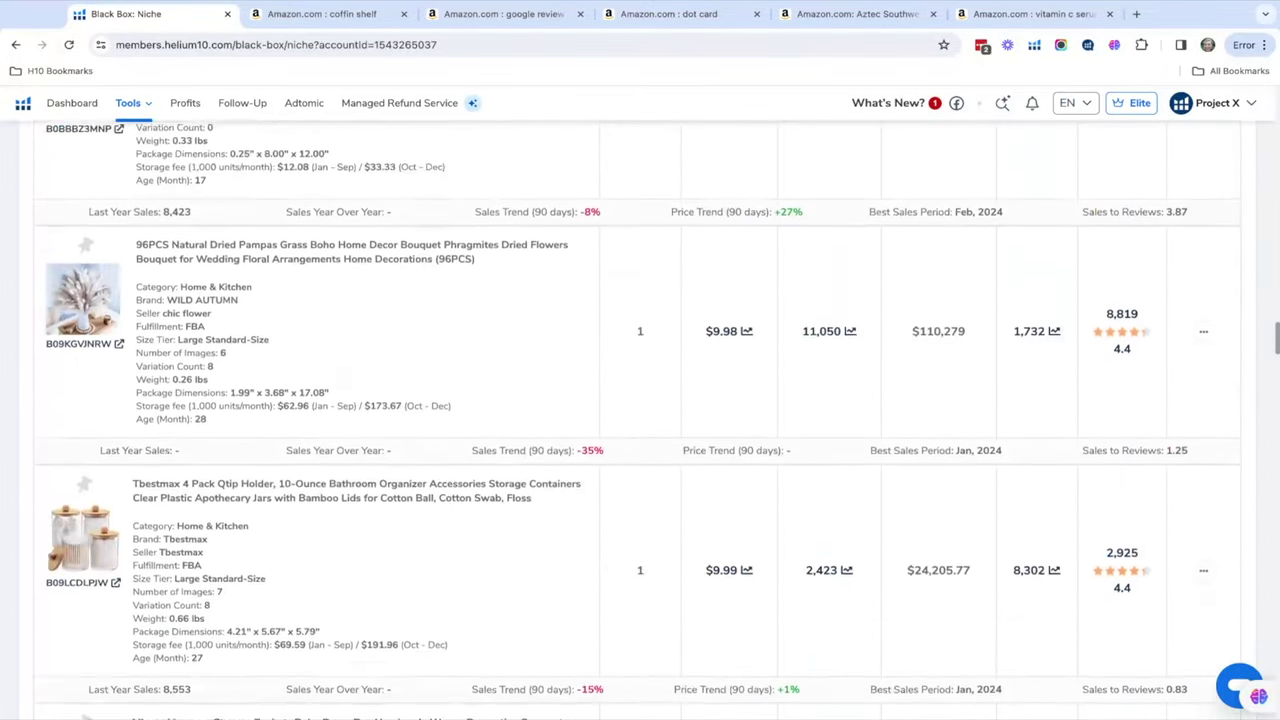
scroll(640, 420, down, 1)
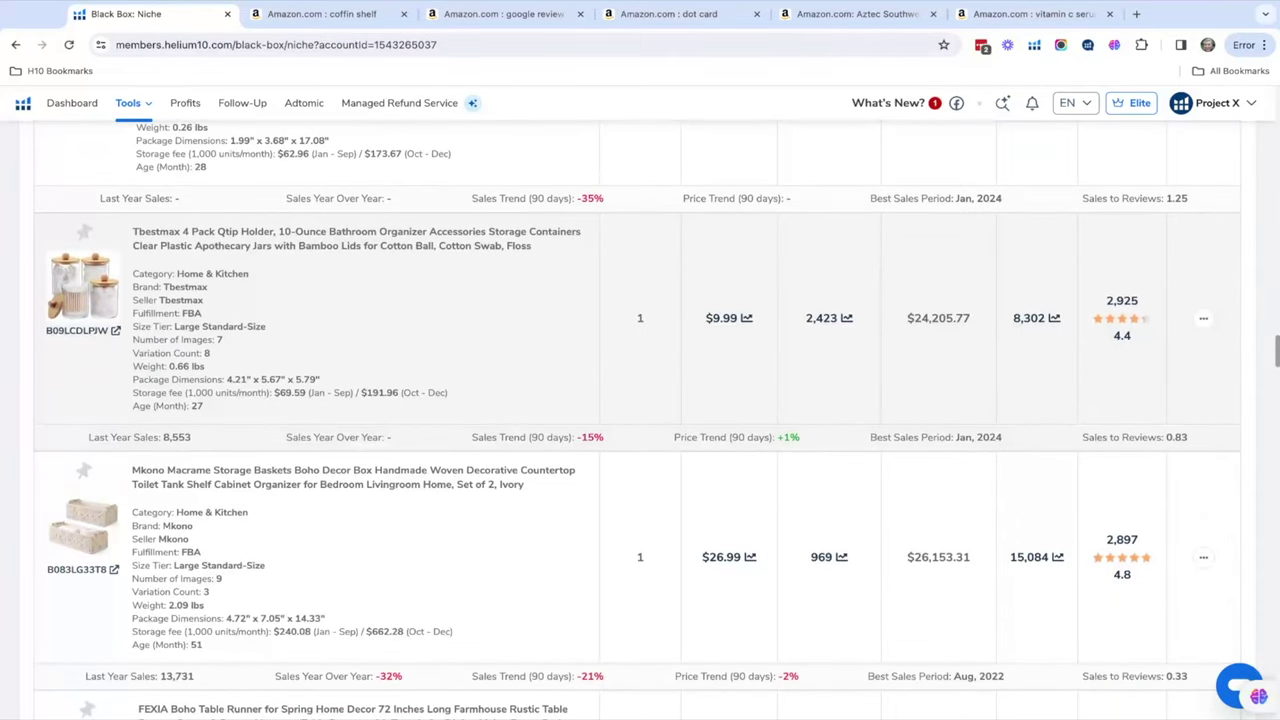
scroll(640, 420, down, 4)
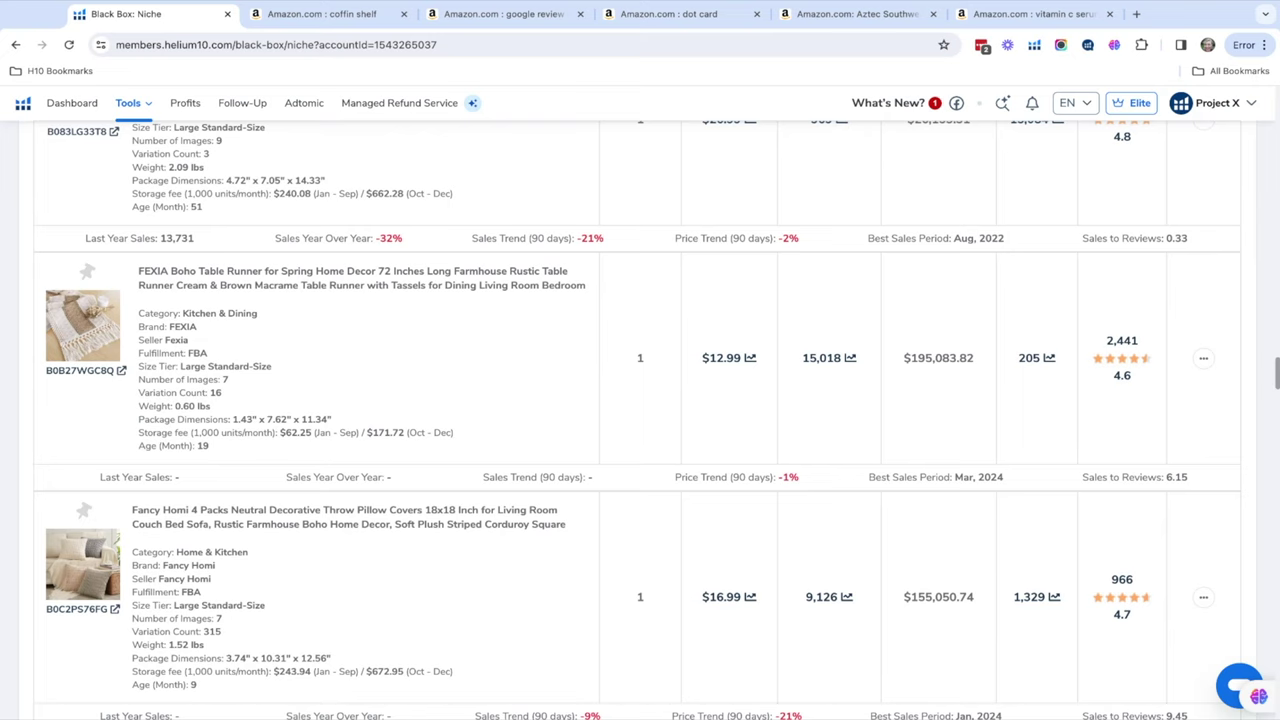
scroll(237, 474, up, 15)
scroll(244, 483, up, 10)
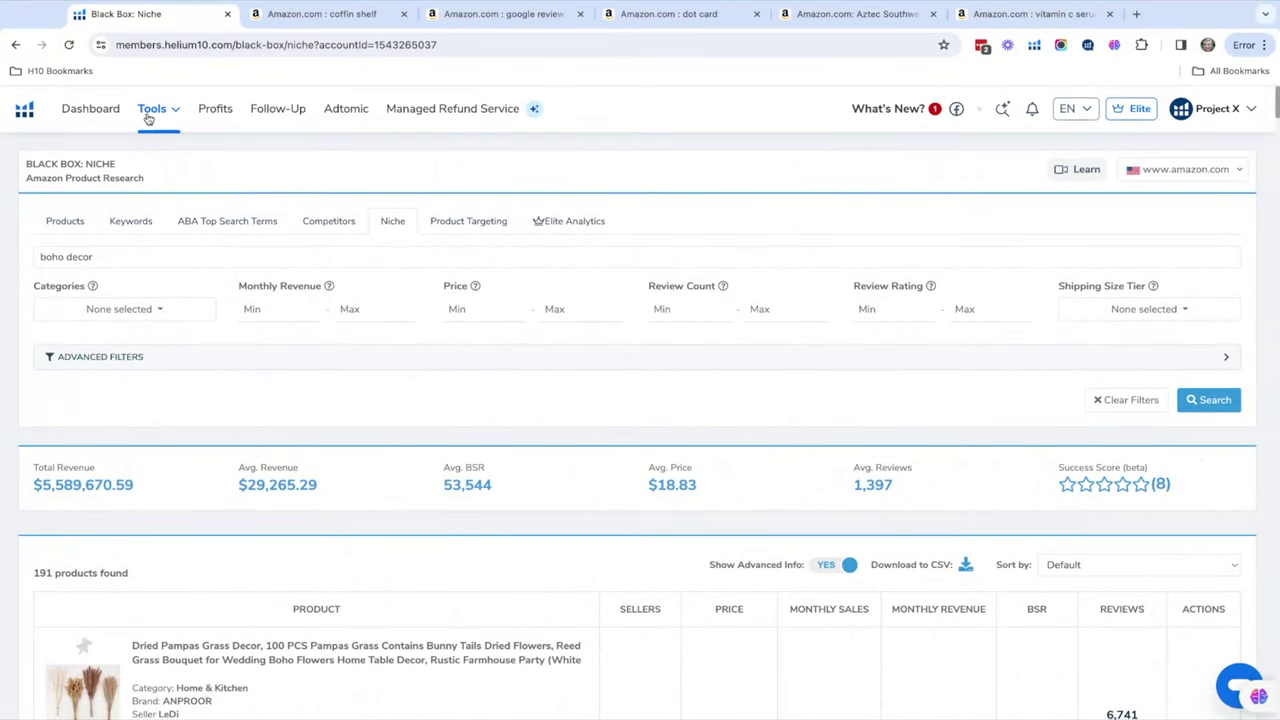
- View the list of Black Box training videos, then close it
click(171, 114)
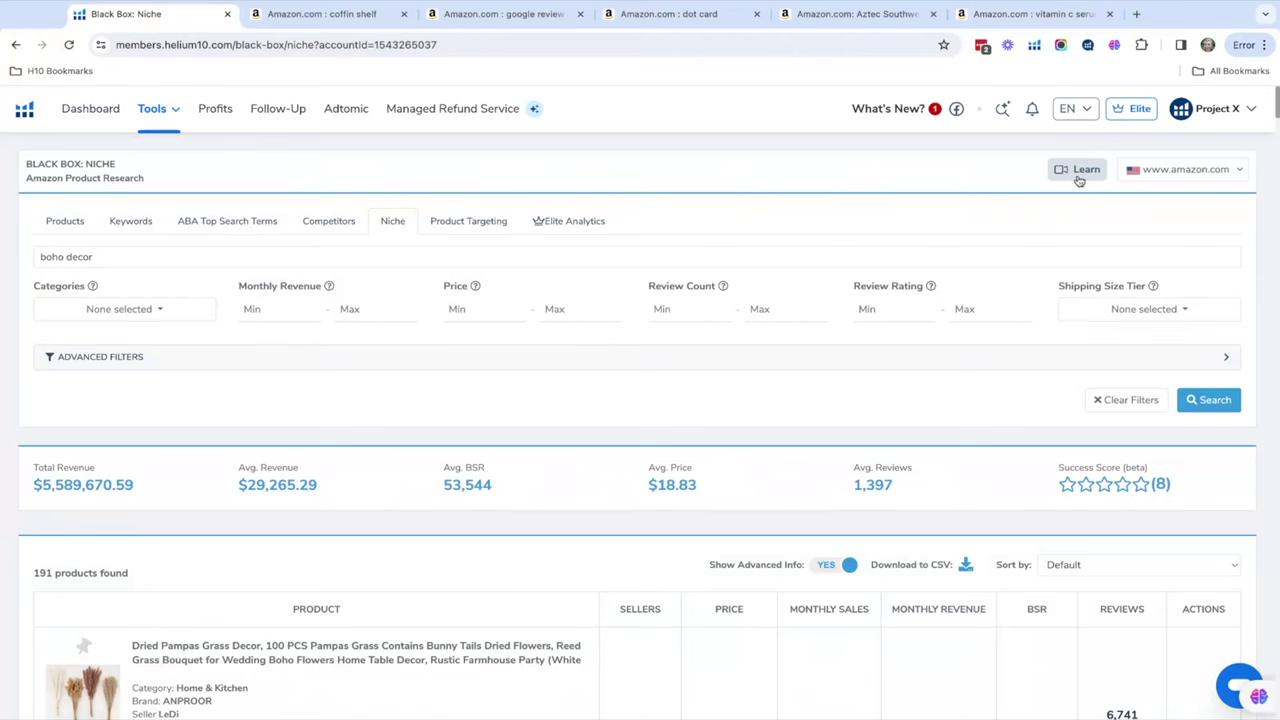
click(1079, 180)
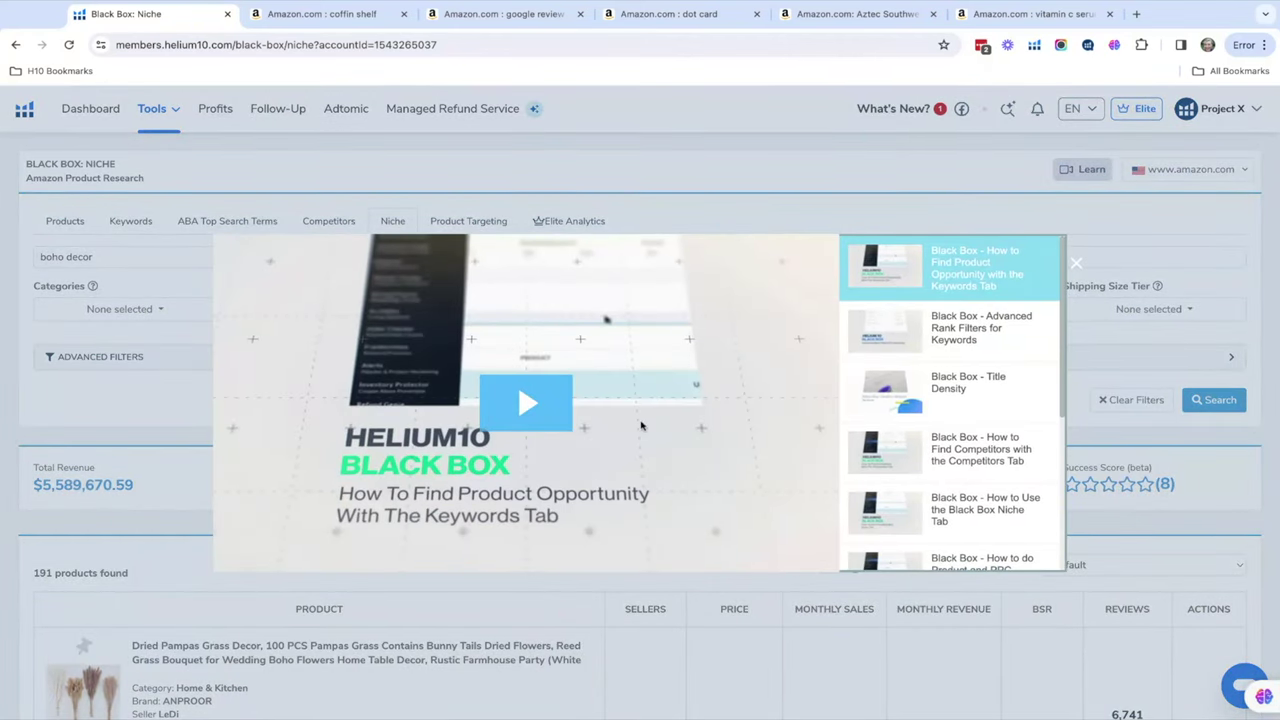
click(749, 166)
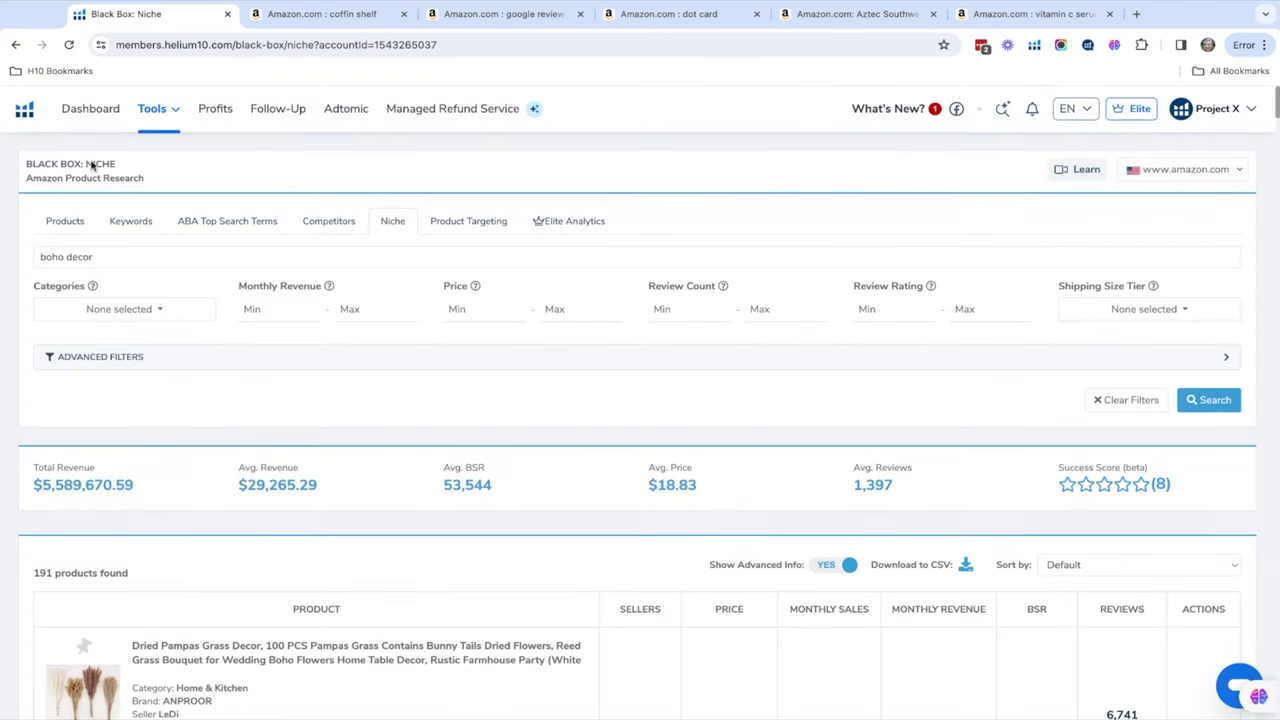
- Open the Cerebro reverse product lookup tool in a new browser tab and switch to it
click(169, 116)
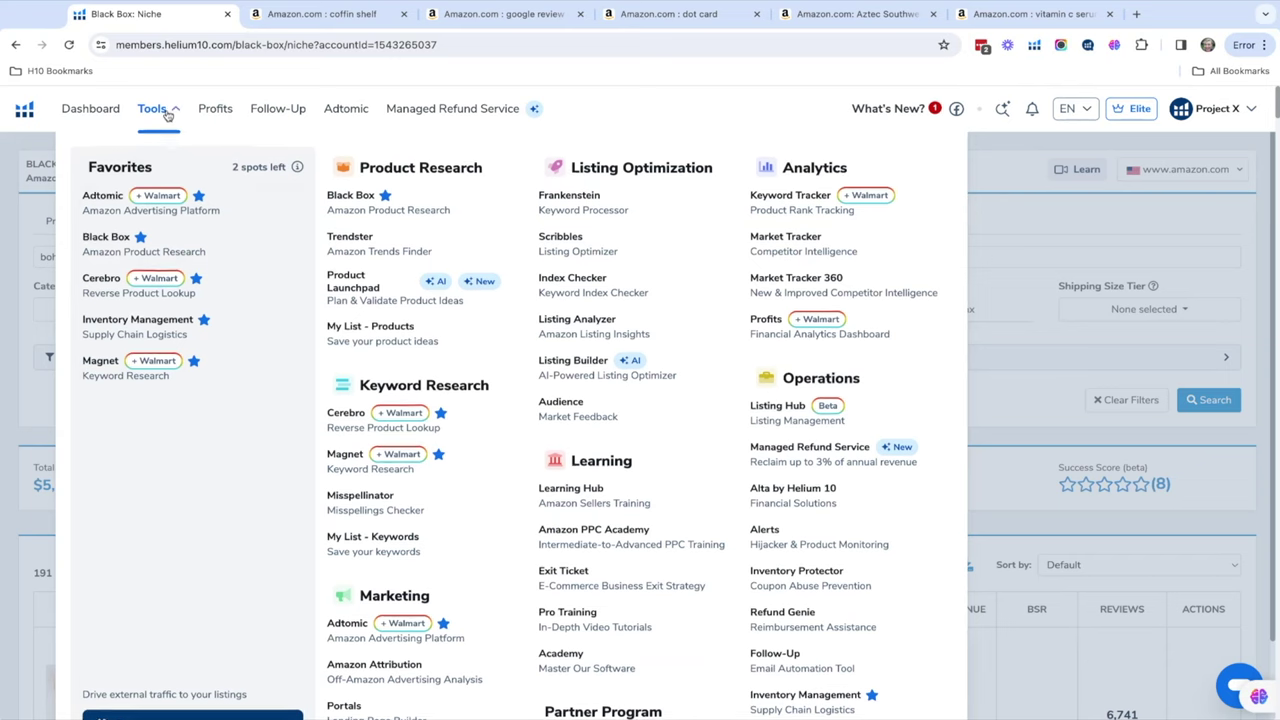
ctrl+click(348, 436)
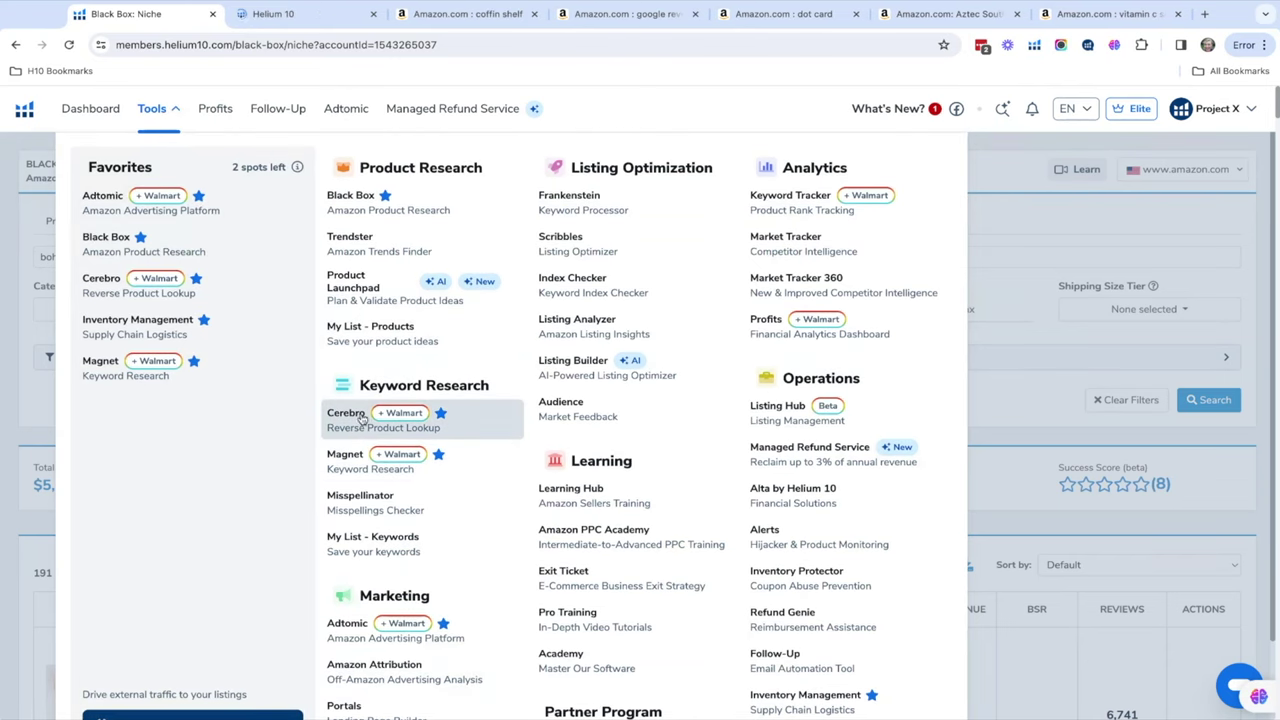
click(271, 14)
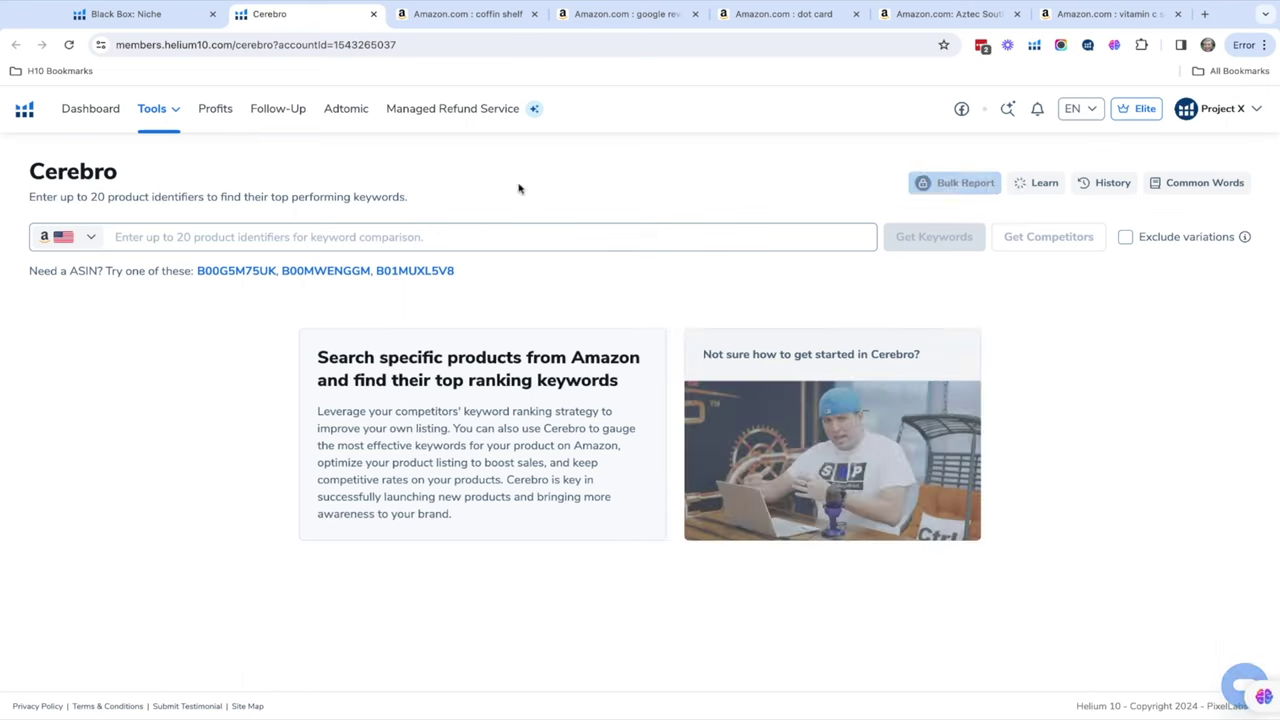
- Browse Cerebro's Pro Training videos in the learning resources, then close them
click(1024, 184)
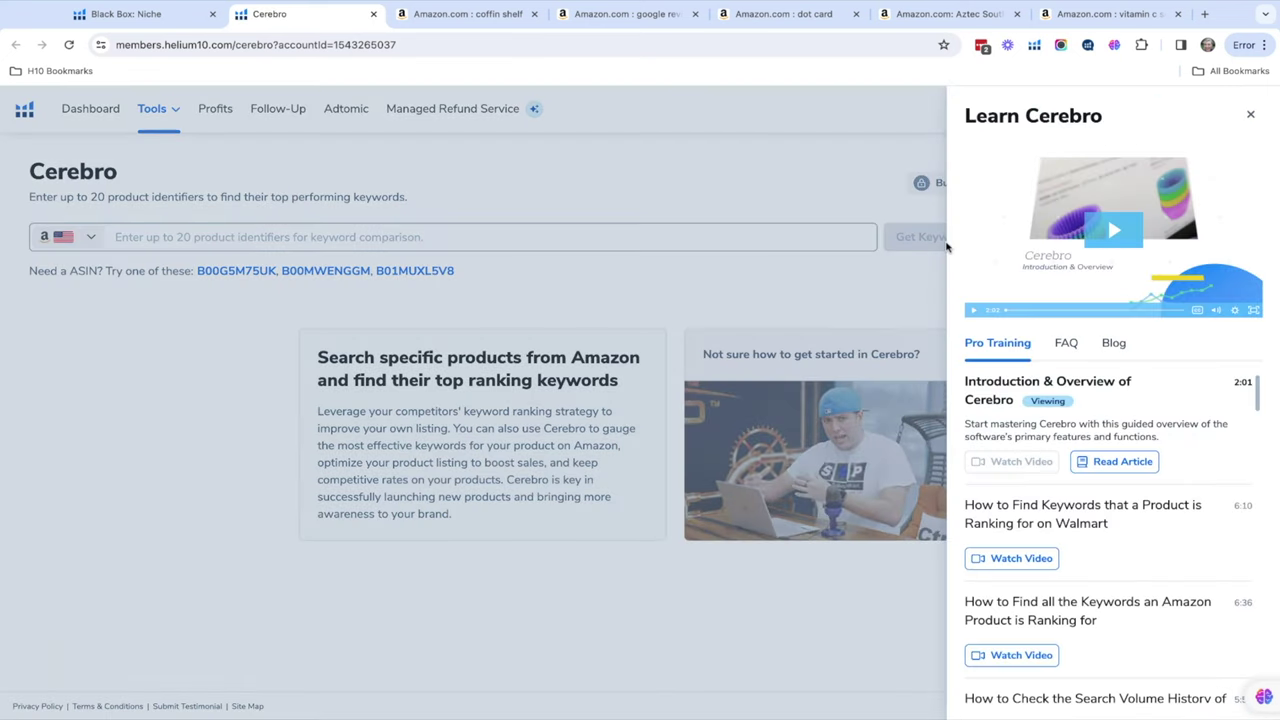
scroll(1086, 410, down, 10)
scroll(1086, 413, down, 3)
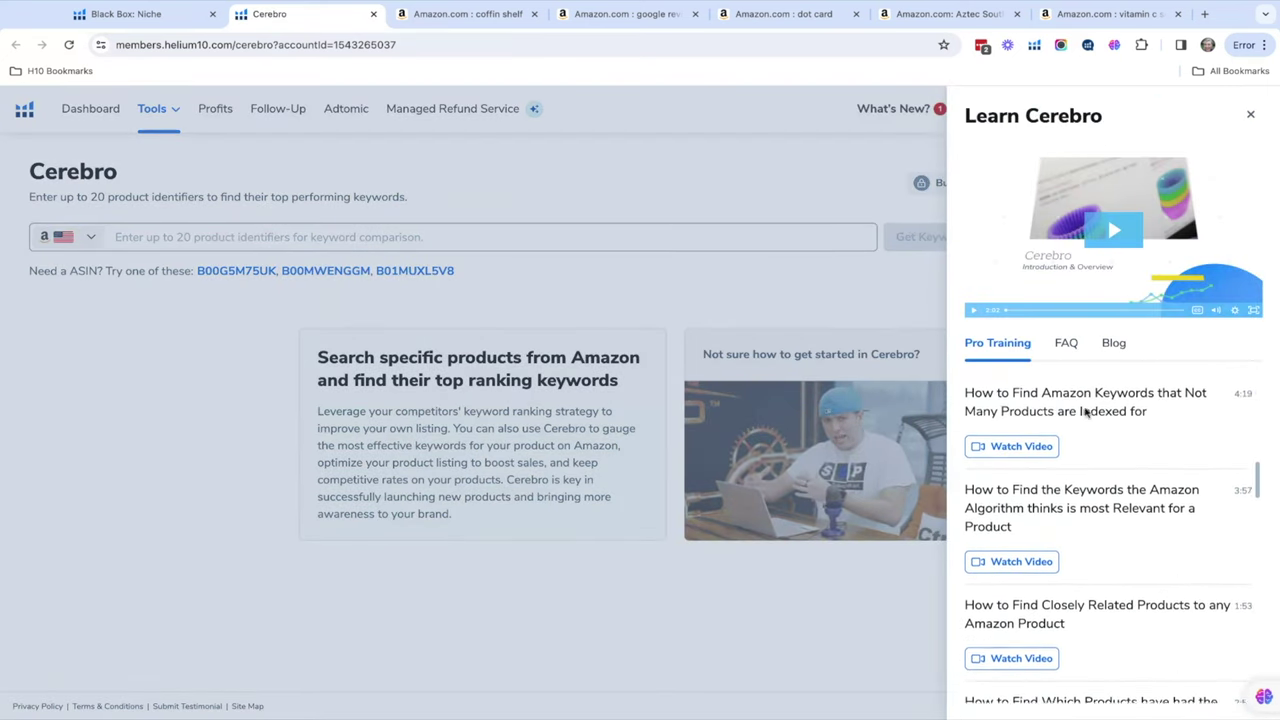
click(711, 176)
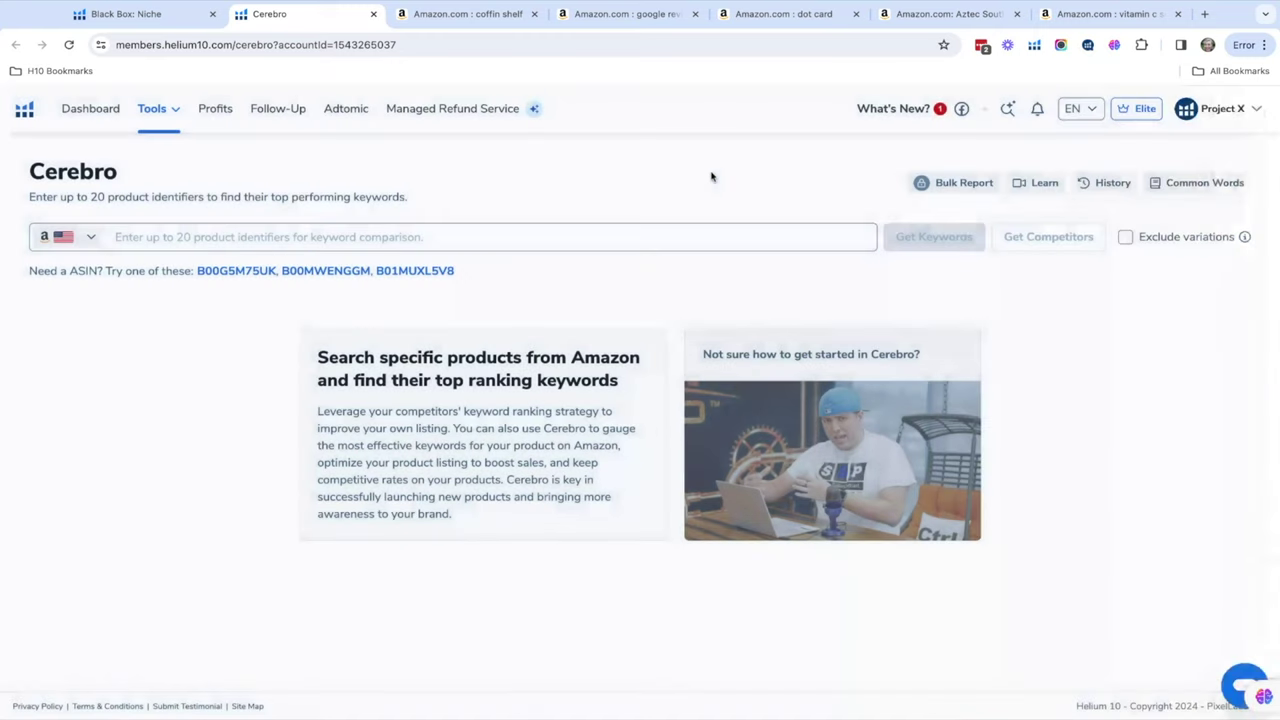